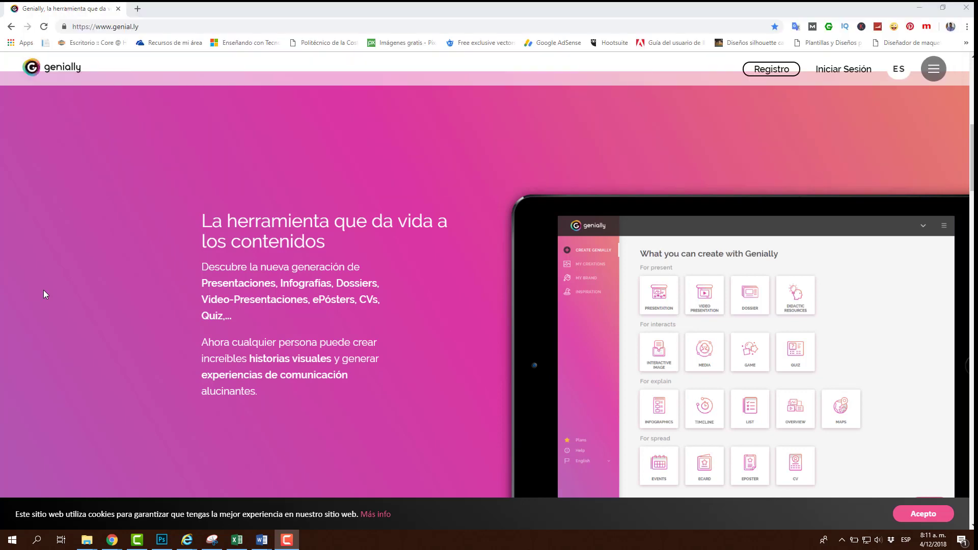
# Step: Scroll the genial.ly home page down to the '¿Para qué puedo usar Genially?' heading and briefly highlight it
pyautogui.scroll(-2, 44, 294)
pyautogui.scroll(-3, 44, 295)
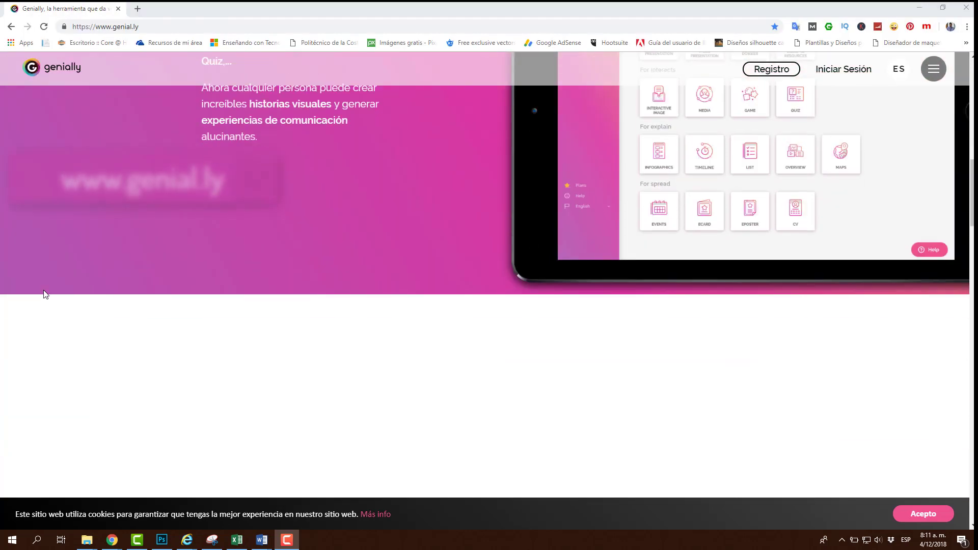
pyautogui.scroll(-3, 44, 295)
pyautogui.scroll(-1, 44, 294)
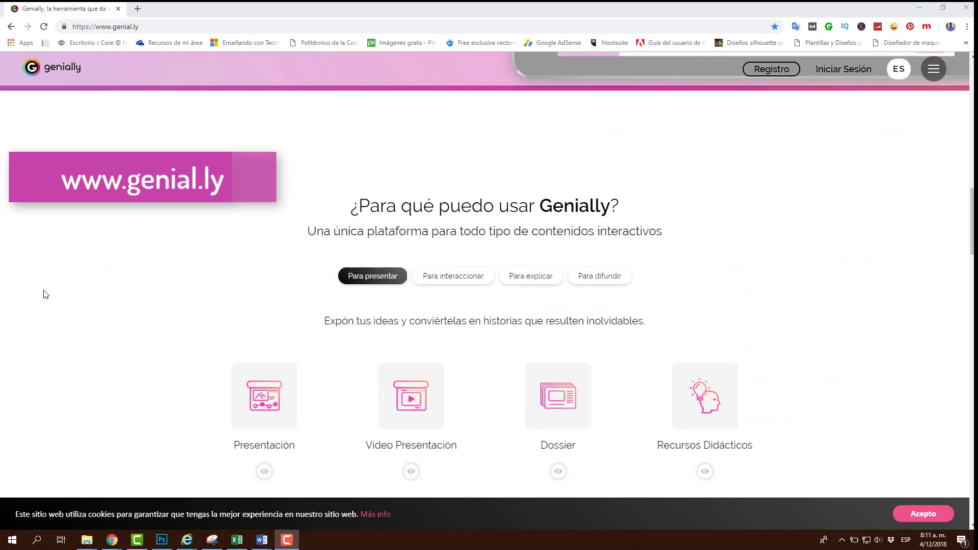
pyautogui.scroll(-1, 44, 295)
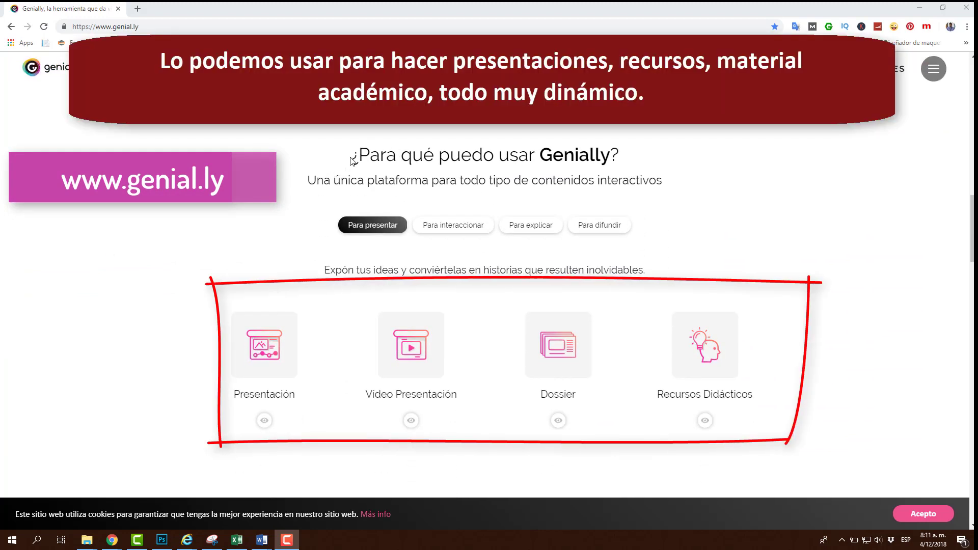
pyautogui.moveTo(351, 155); pyautogui.dragTo(627, 155)
pyautogui.click(702, 164)
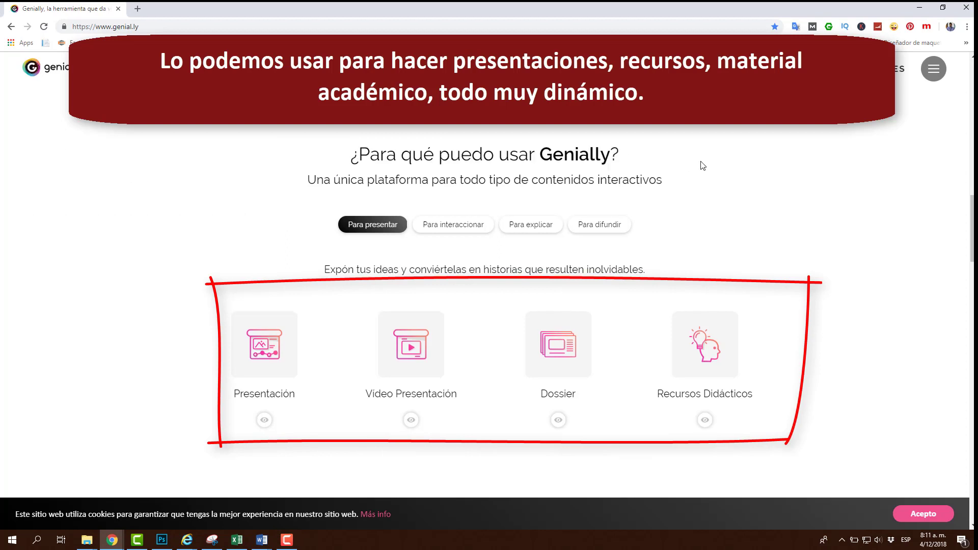
# Step: Continue past the Para presentar cards, statistics and features down to the 'Regístrate gratis' section
pyautogui.scroll(-1, 702, 165)
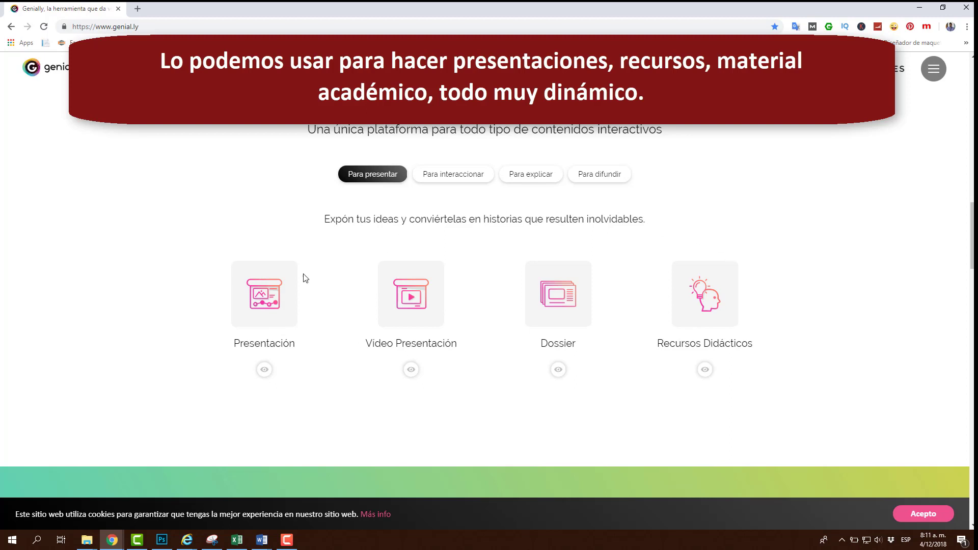
pyautogui.scroll(-1, 169, 273)
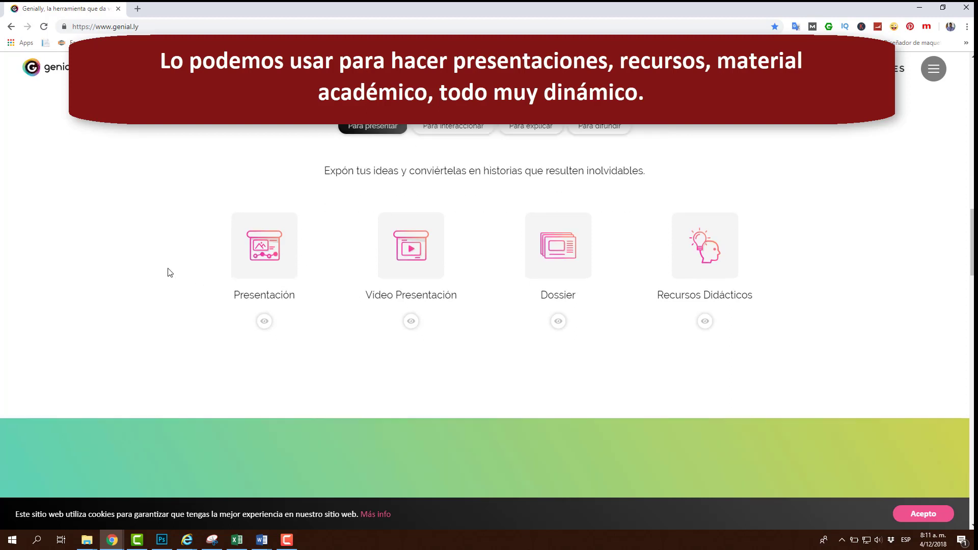
pyautogui.scroll(-5, 169, 273)
pyautogui.scroll(-1, 169, 272)
pyautogui.scroll(-1, 169, 273)
pyautogui.scroll(-1, 168, 267)
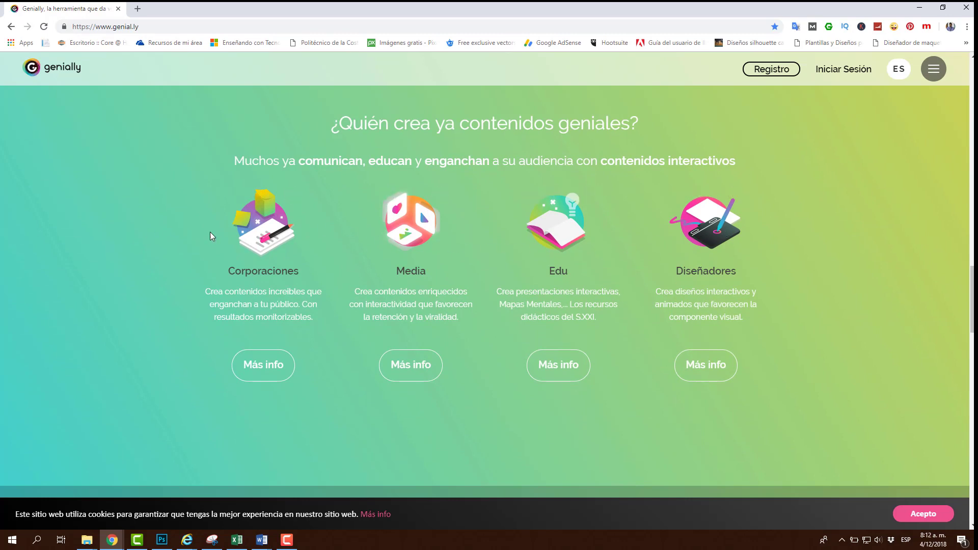
pyautogui.scroll(-2, 187, 244)
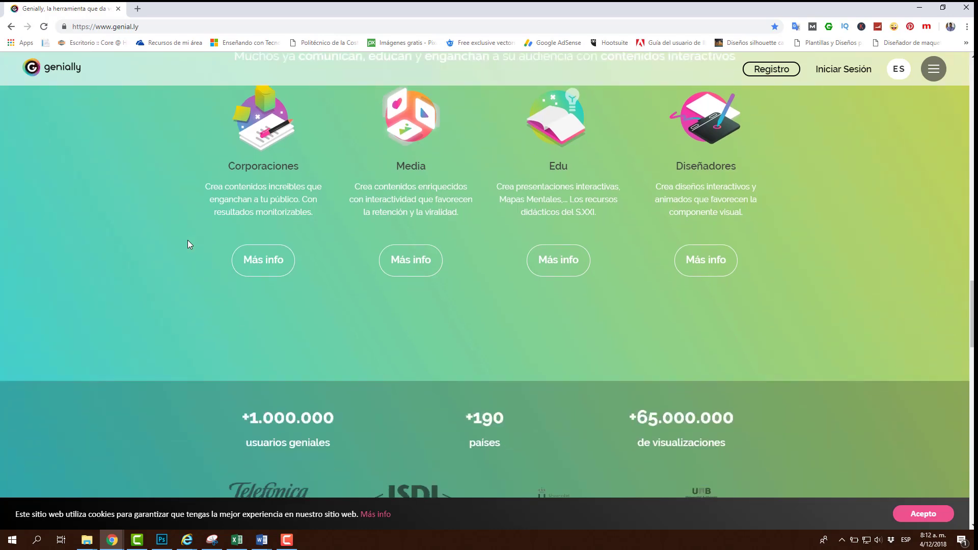
pyautogui.scroll(-2, 188, 244)
pyautogui.scroll(-1, 187, 244)
pyautogui.scroll(-1, 187, 244)
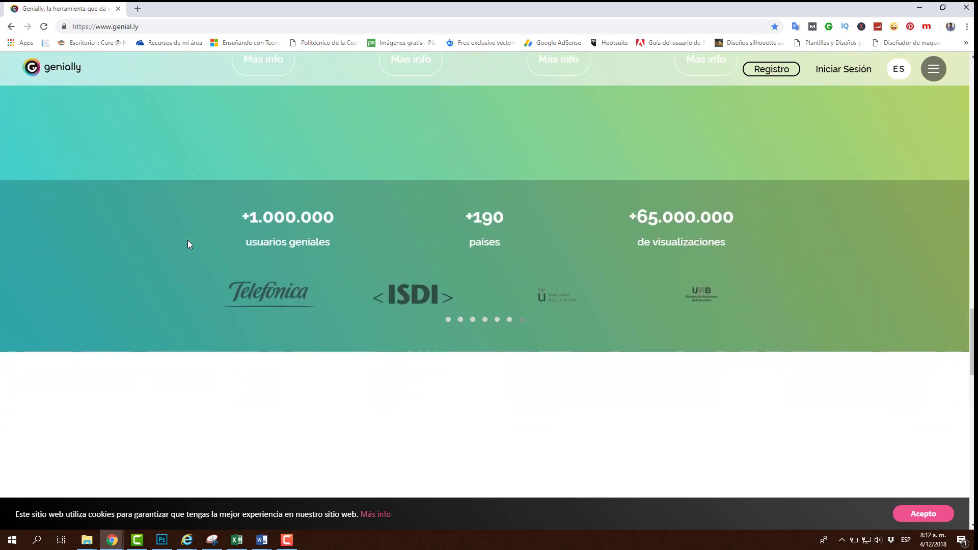
pyautogui.scroll(-1, 187, 244)
pyautogui.scroll(-4, 188, 244)
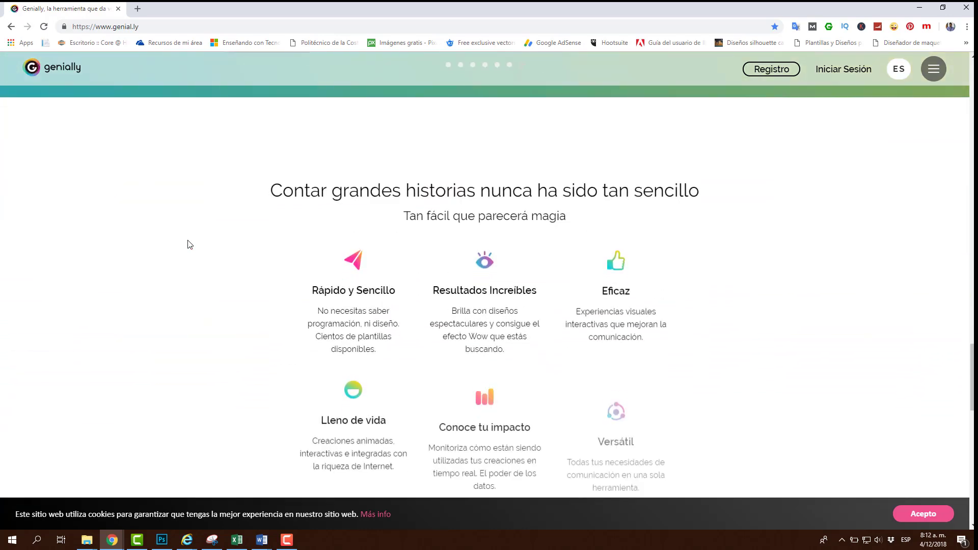
pyautogui.scroll(-1, 188, 244)
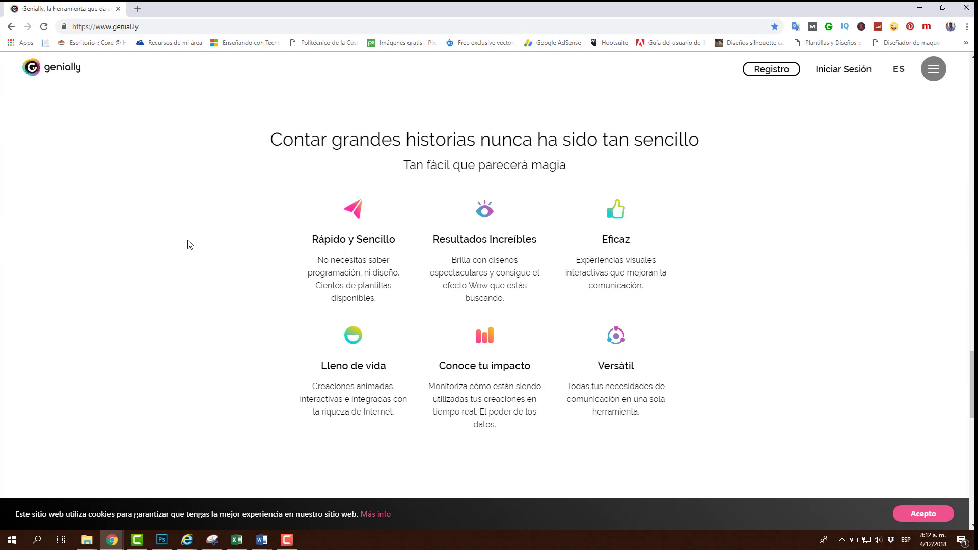
pyautogui.scroll(-1, 188, 244)
pyautogui.scroll(-2, 188, 244)
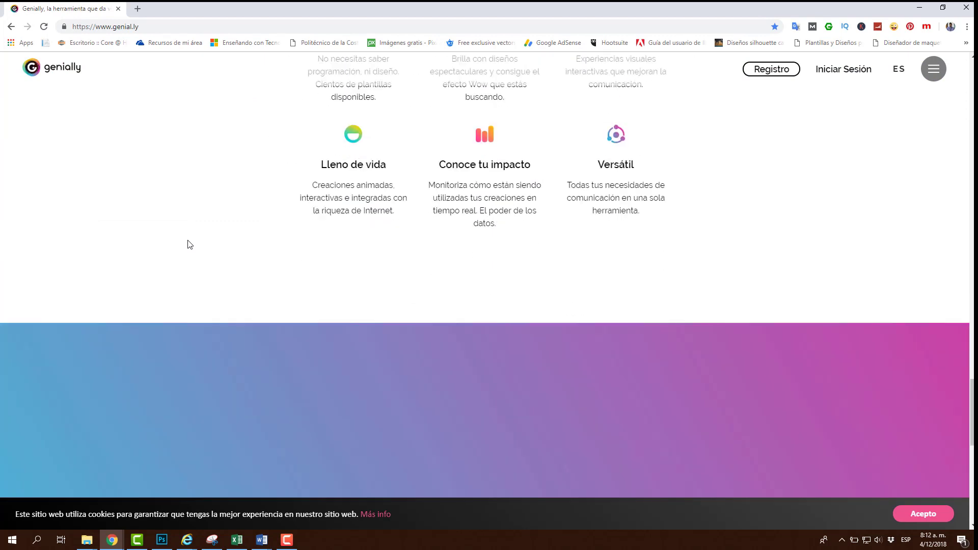
pyautogui.scroll(-2, 189, 244)
pyautogui.scroll(-3, 188, 244)
pyautogui.scroll(-1, 187, 244)
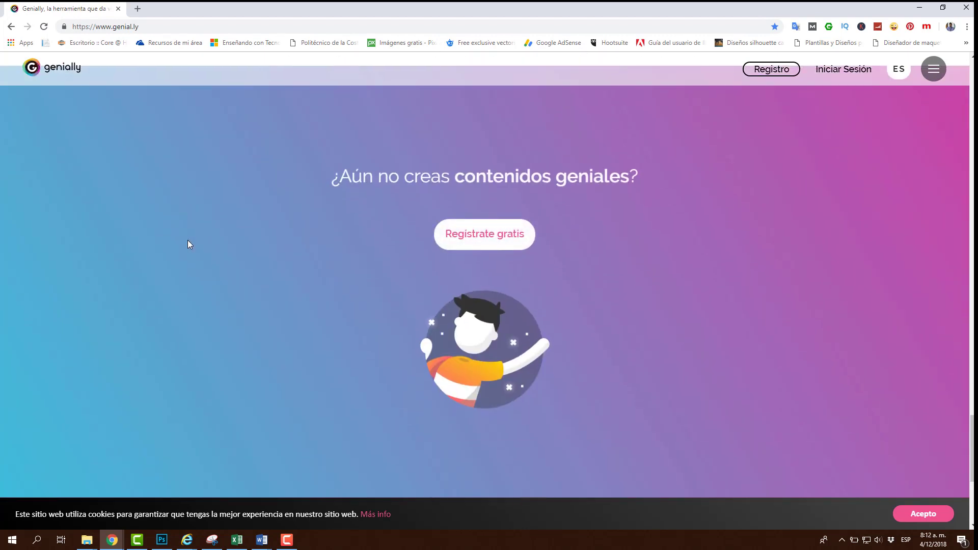
pyautogui.scroll(-4, 188, 244)
pyautogui.scroll(5, 187, 244)
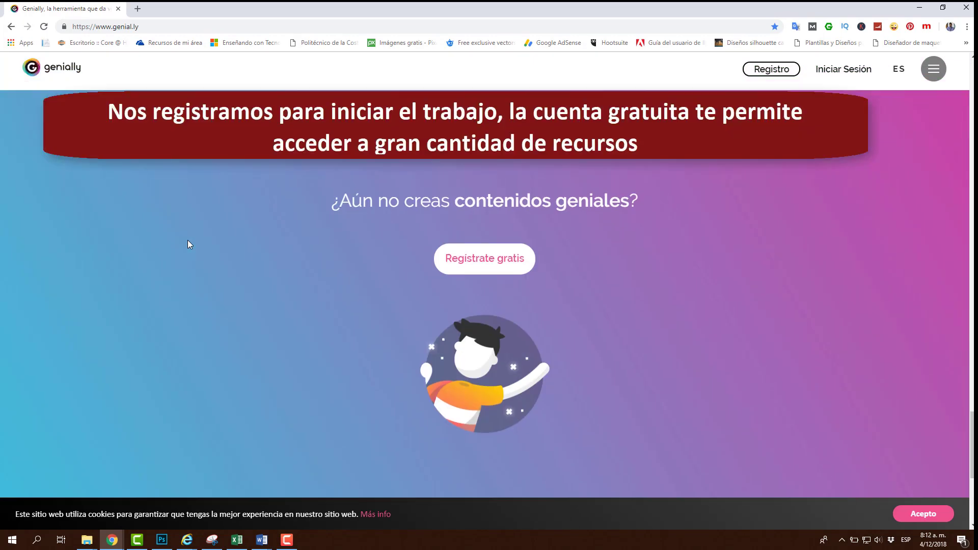
# Step: Visit the free sign-up page, return to the home page, and open the Iniciar Sesión login form
pyautogui.click(488, 264)
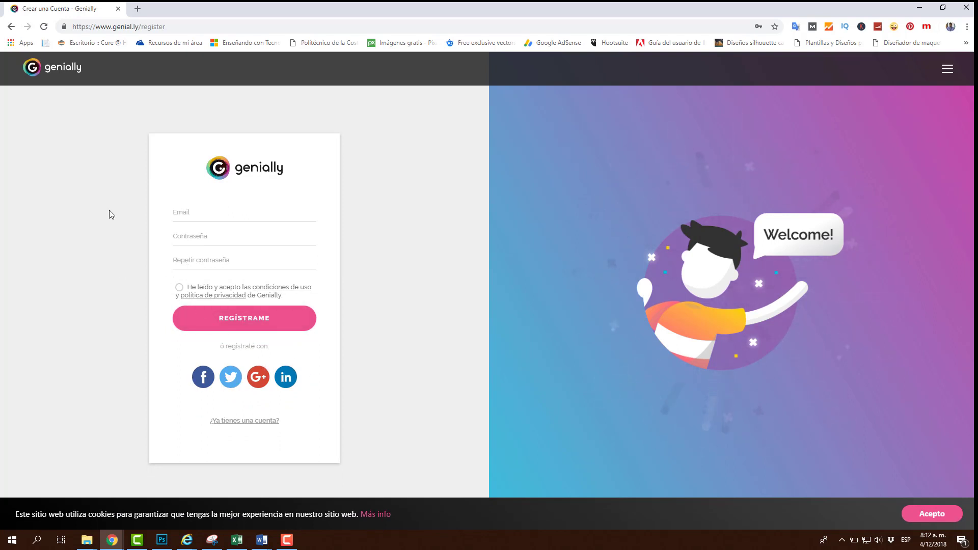
pyautogui.click(71, 68)
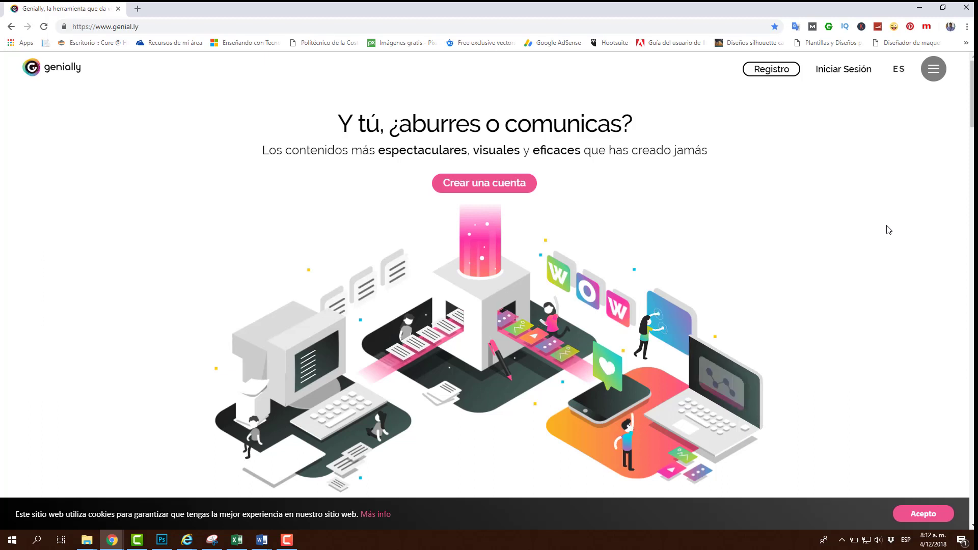
pyautogui.click(844, 72)
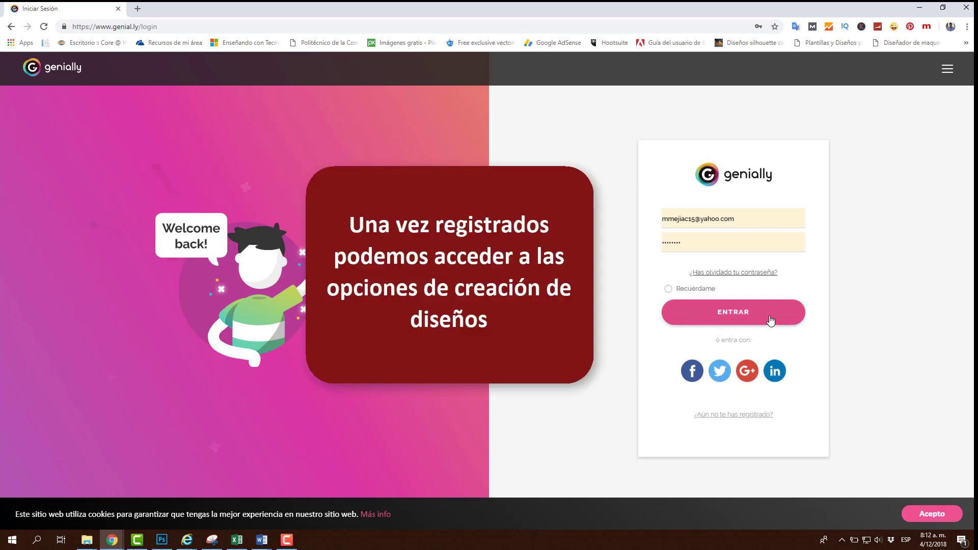
# Step: Sign in, dismiss the notification prompt, and open the Crear Genially panel of creation options
pyautogui.click(770, 320)
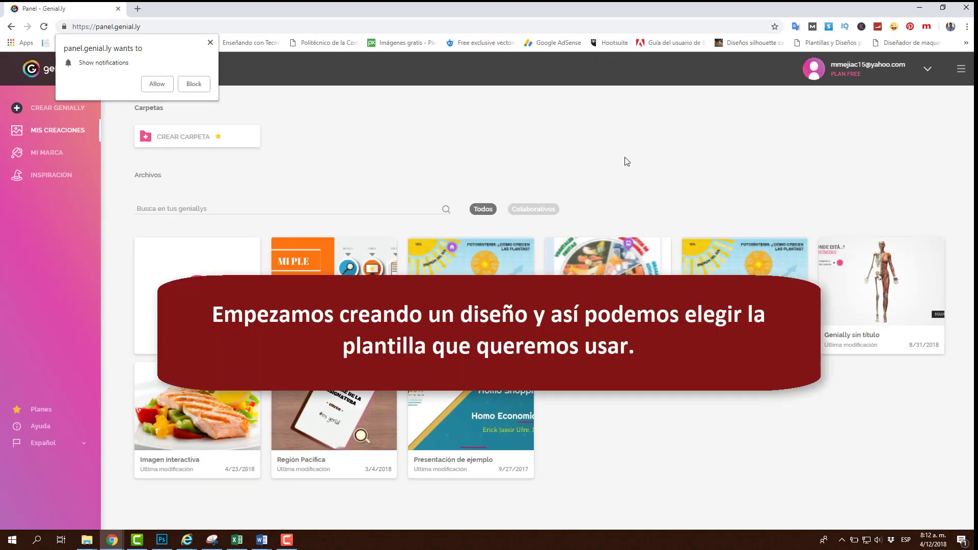
pyautogui.click(211, 43)
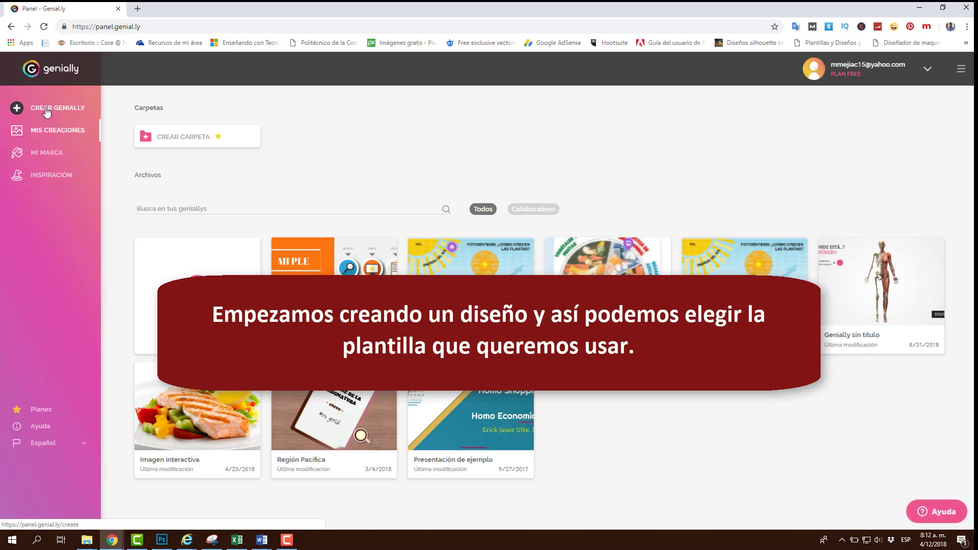
pyautogui.click(17, 110)
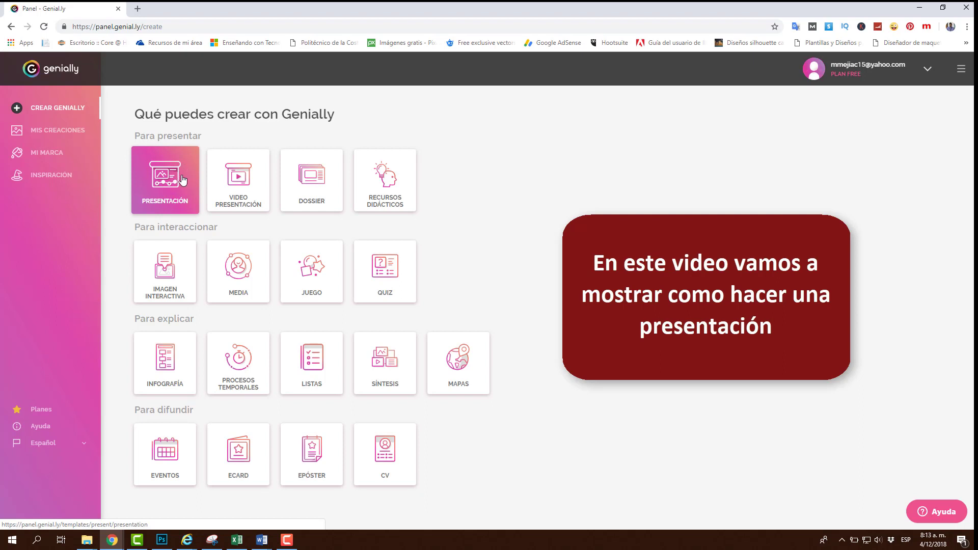
# Step: Open the Presentación template gallery, filter it to Gratis, and scroll through the free templates
pyautogui.click(165, 179)
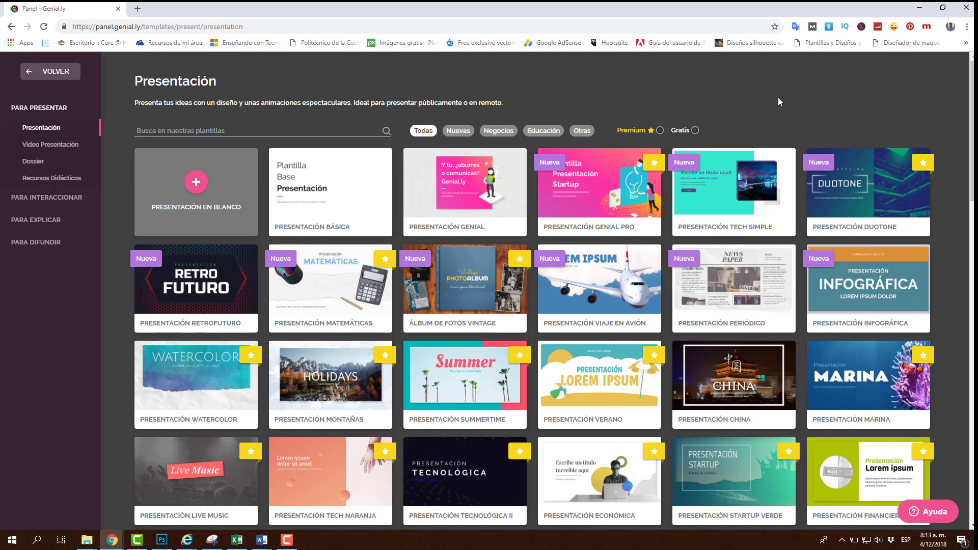
pyautogui.click(696, 132)
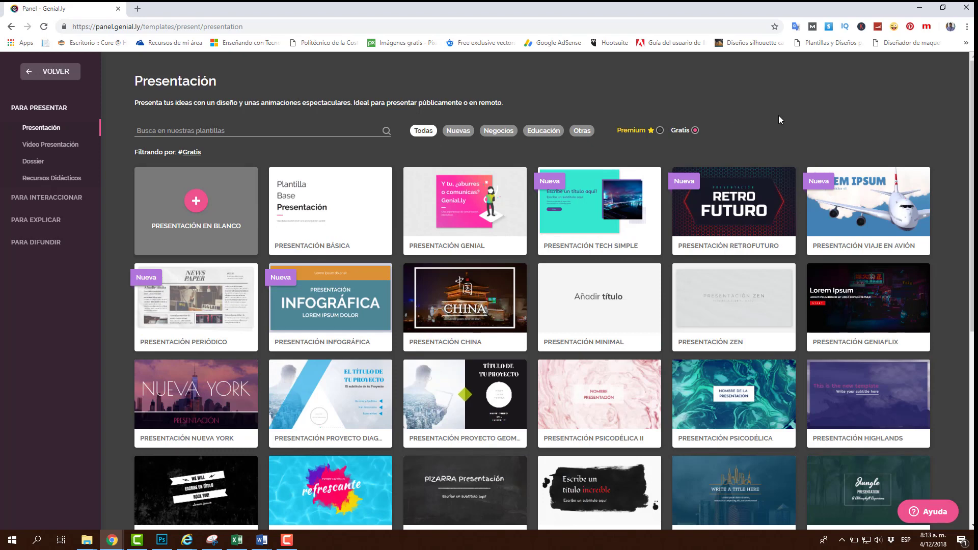
pyautogui.scroll(-2, 778, 120)
pyautogui.scroll(-4, 778, 115)
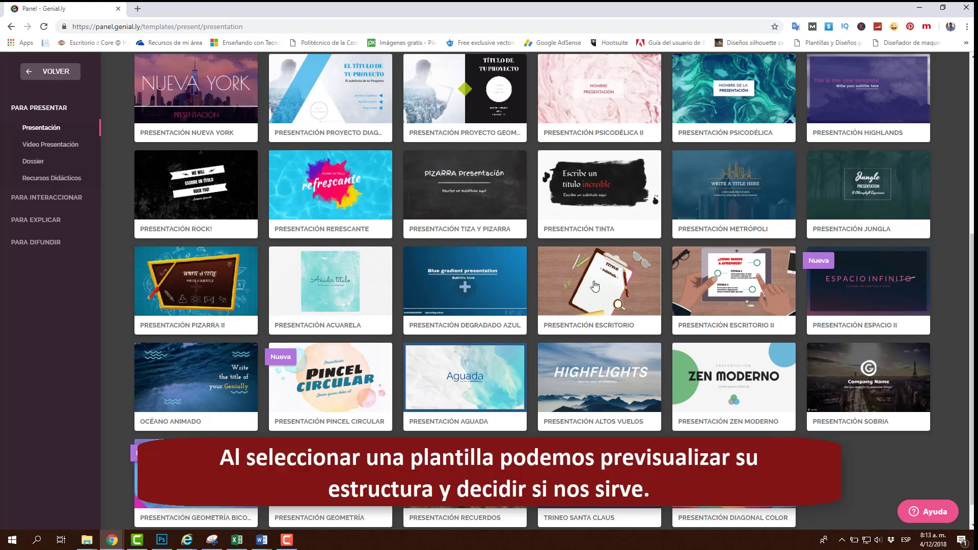
pyautogui.moveTo(734, 283)
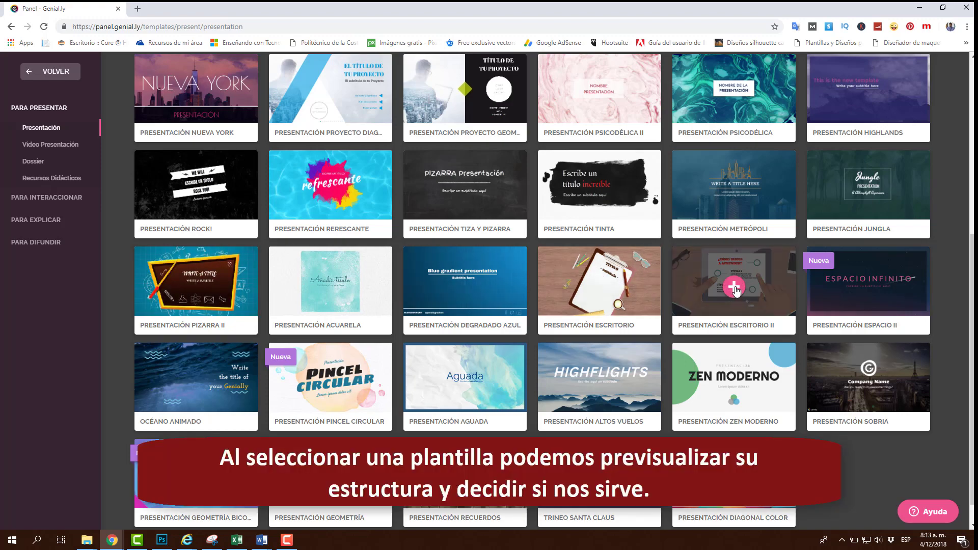
# Step: Preview the Presentación Escritorio II template and page through to the ¿CÓMO VAMOS A EVALUAR? slide
pyautogui.click(734, 287)
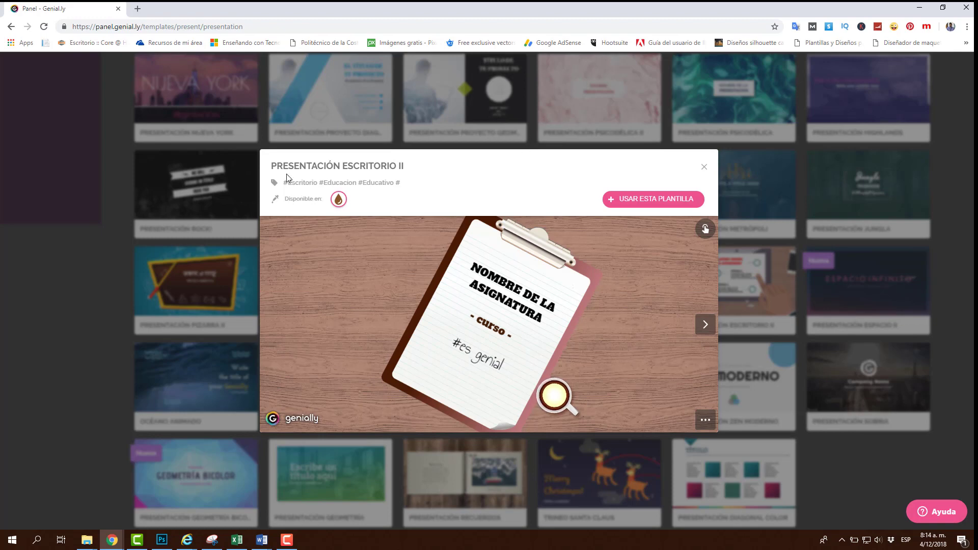
pyautogui.click(707, 327)
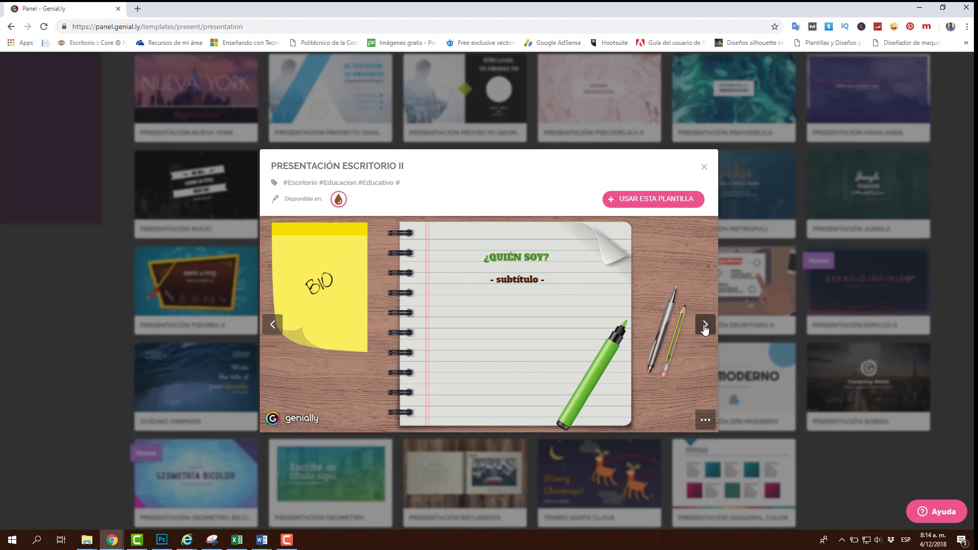
pyautogui.click(706, 326)
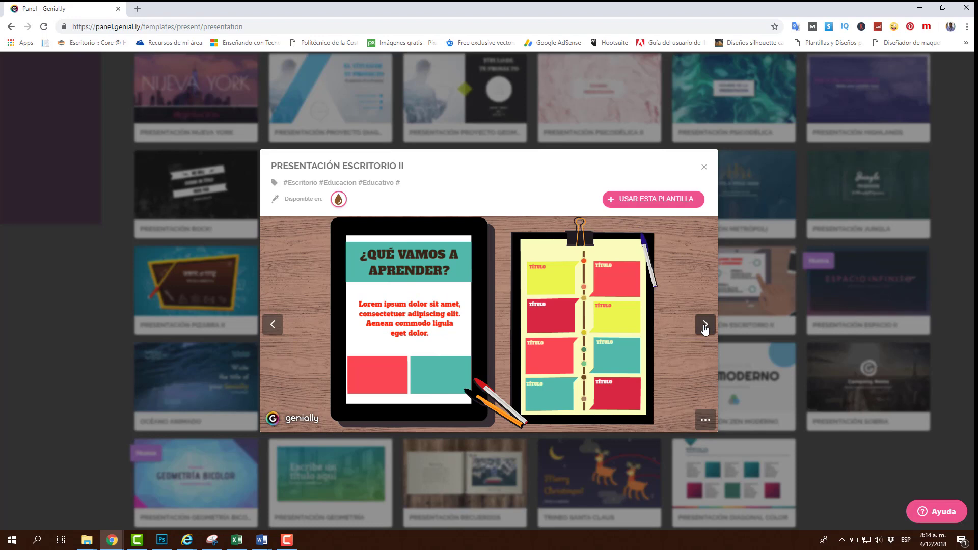
pyautogui.click(705, 326)
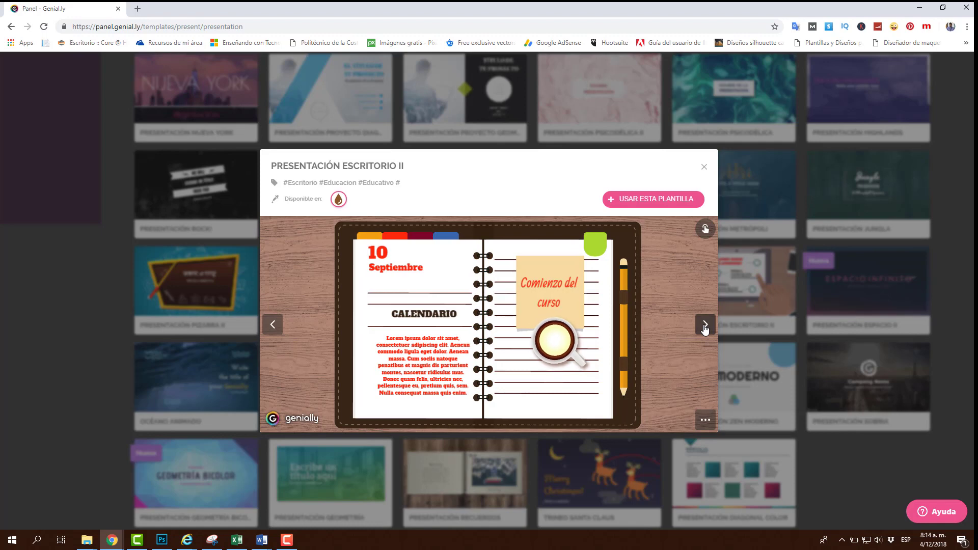
pyautogui.click(705, 326)
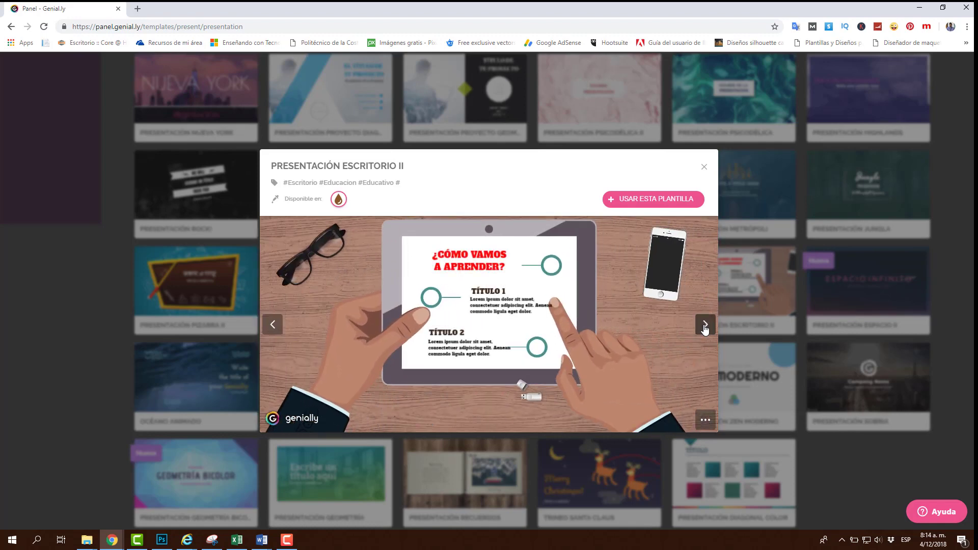
pyautogui.click(705, 326)
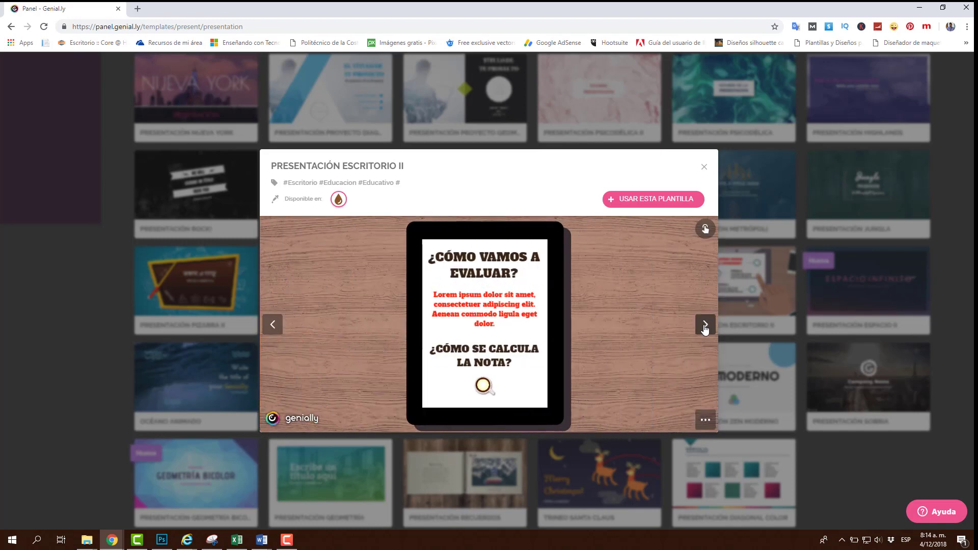
# Step: Continue past the ¿QUÉ VAMOS A NECESITAR? and Recursos de interés slides, then reveal the interactive hotspots
pyautogui.click(705, 326)
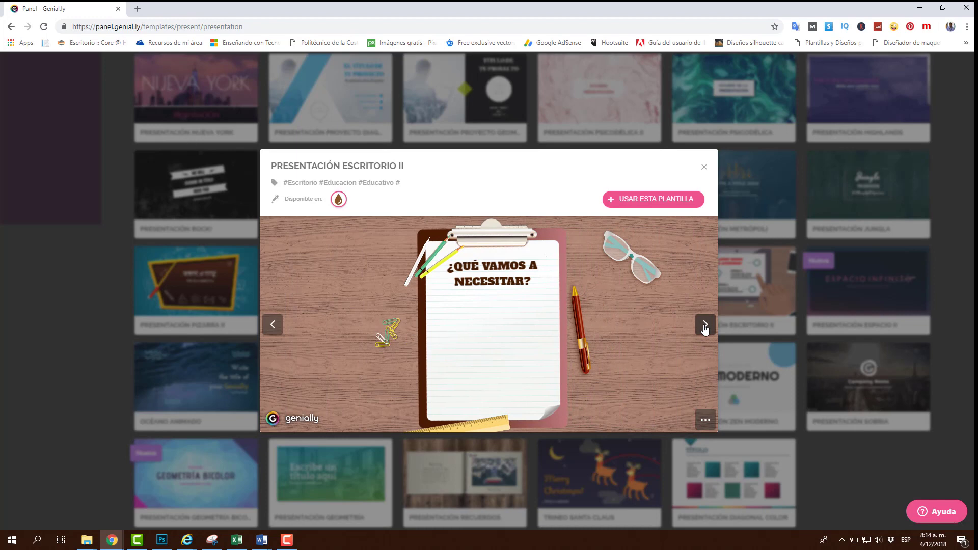
pyautogui.click(705, 326)
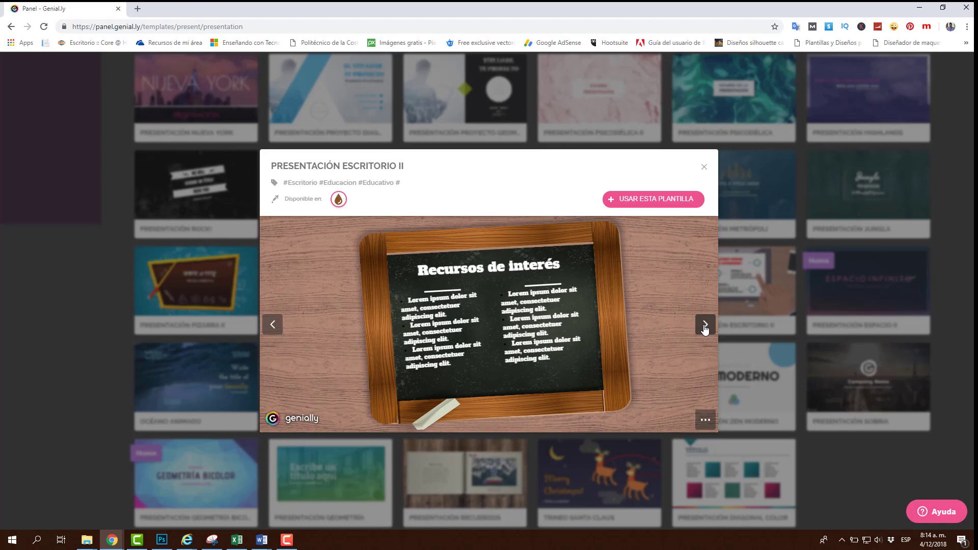
pyautogui.click(705, 326)
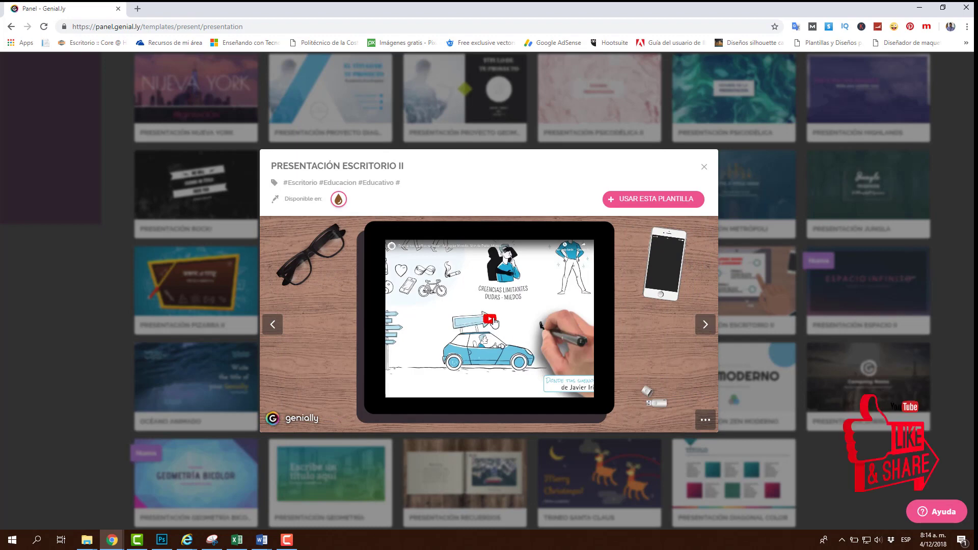
pyautogui.click(704, 325)
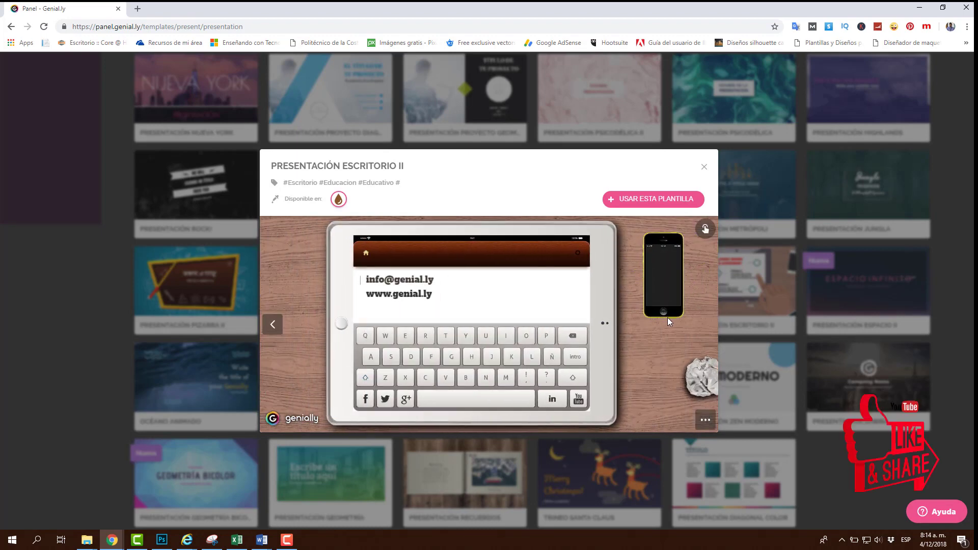
pyautogui.click(706, 228)
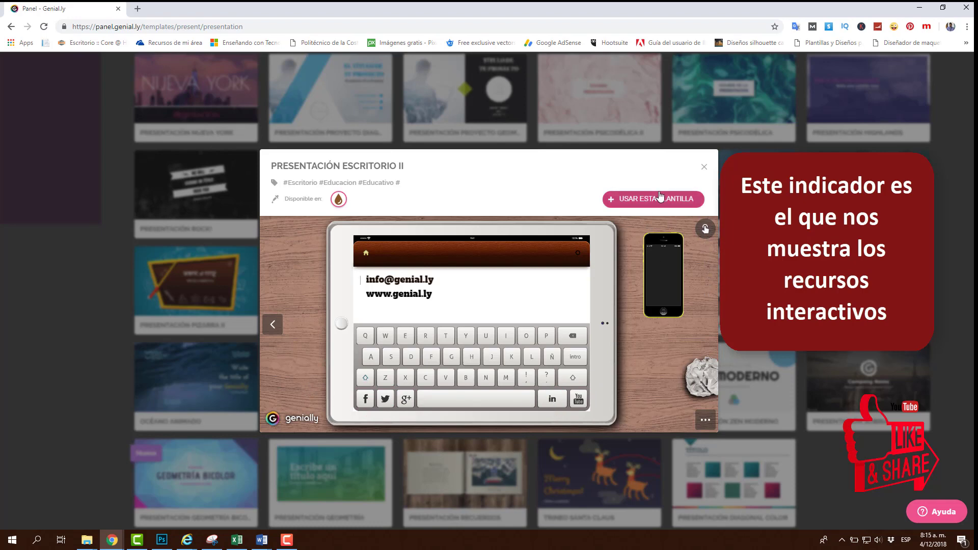
# Step: Switch to the Presentación Pizarra II preview, page through its bus, science, school-items and pencil slides, then close it
pyautogui.click(704, 168)
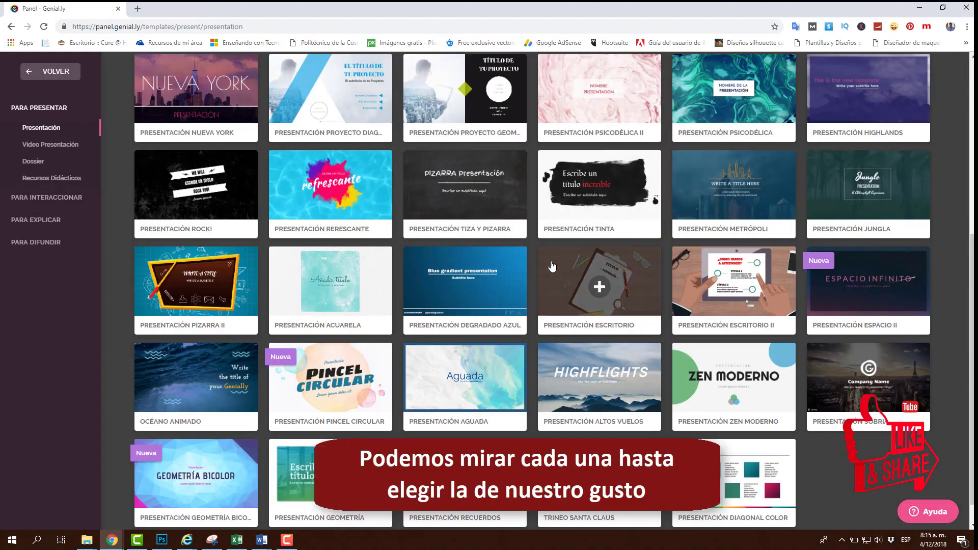
pyautogui.scroll(1, 458, 265)
pyautogui.click(198, 337)
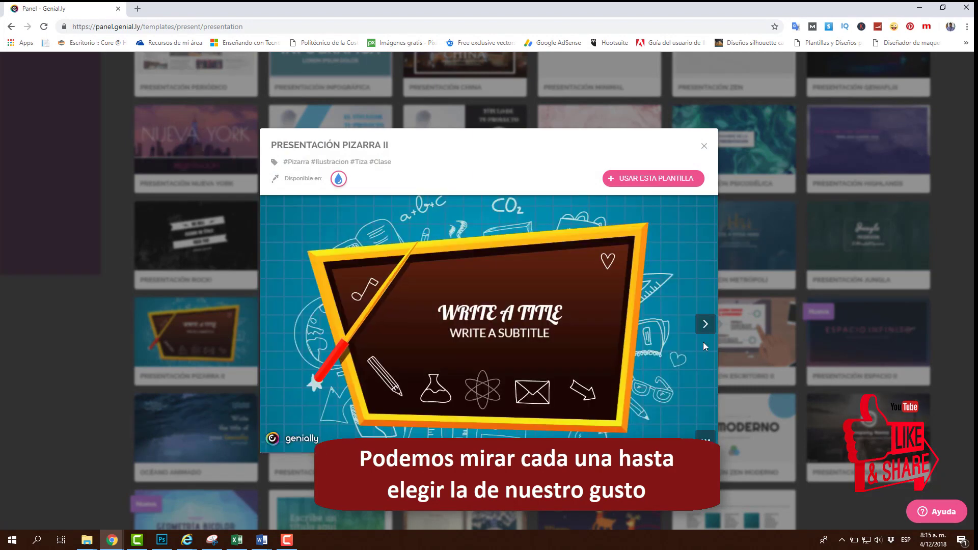
pyautogui.click(705, 325)
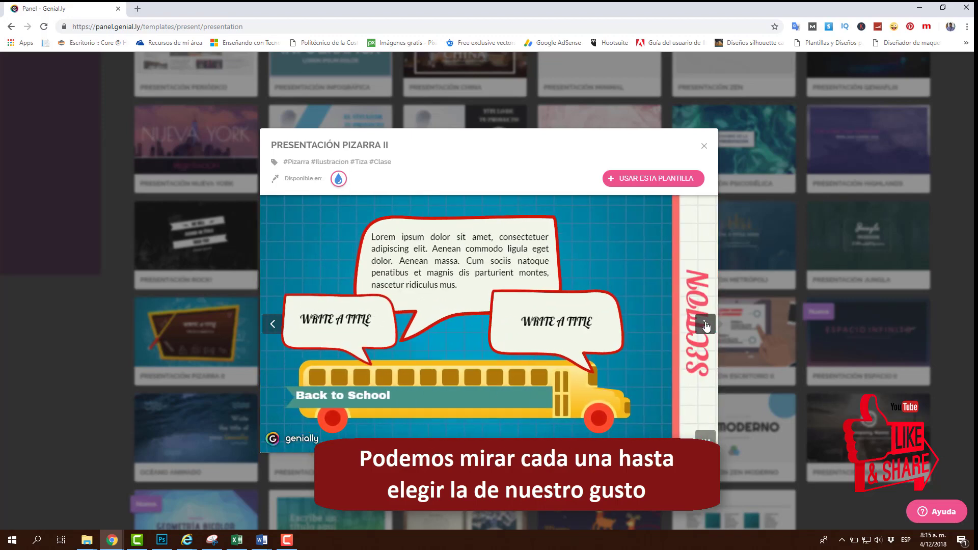
pyautogui.click(706, 325)
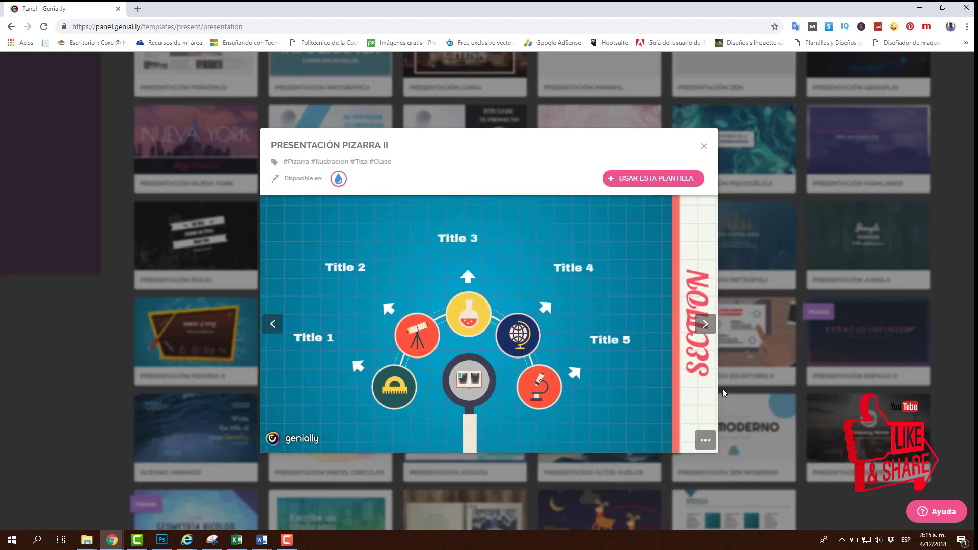
pyautogui.click(706, 325)
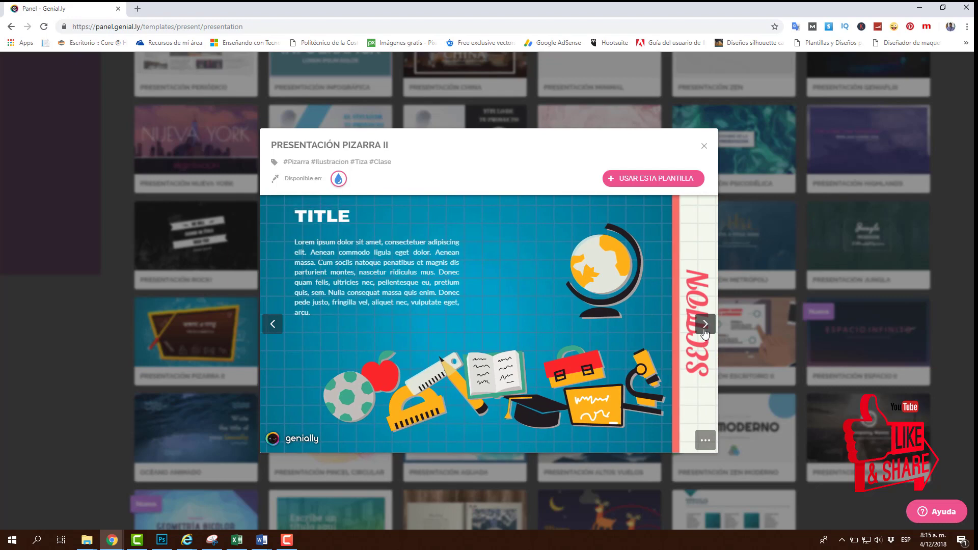
pyautogui.click(705, 326)
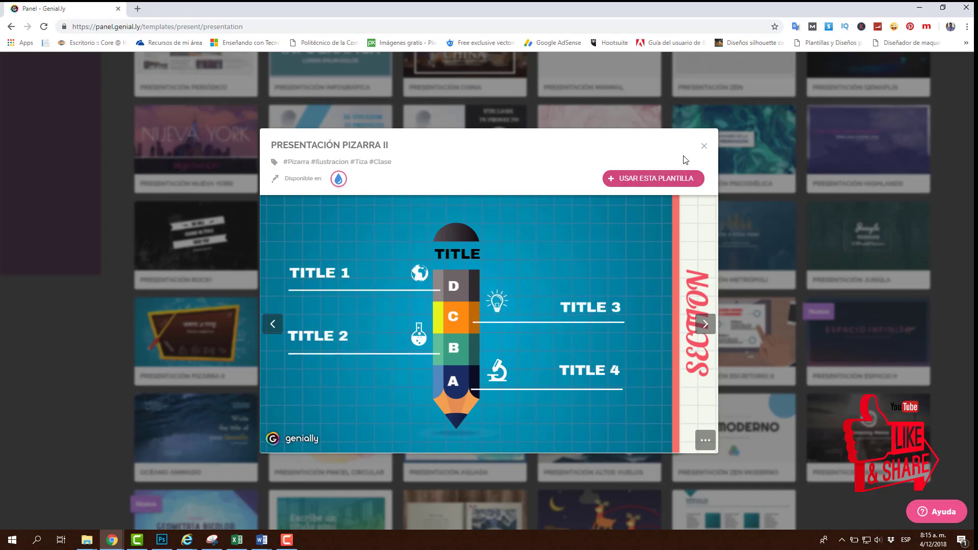
pyautogui.click(704, 146)
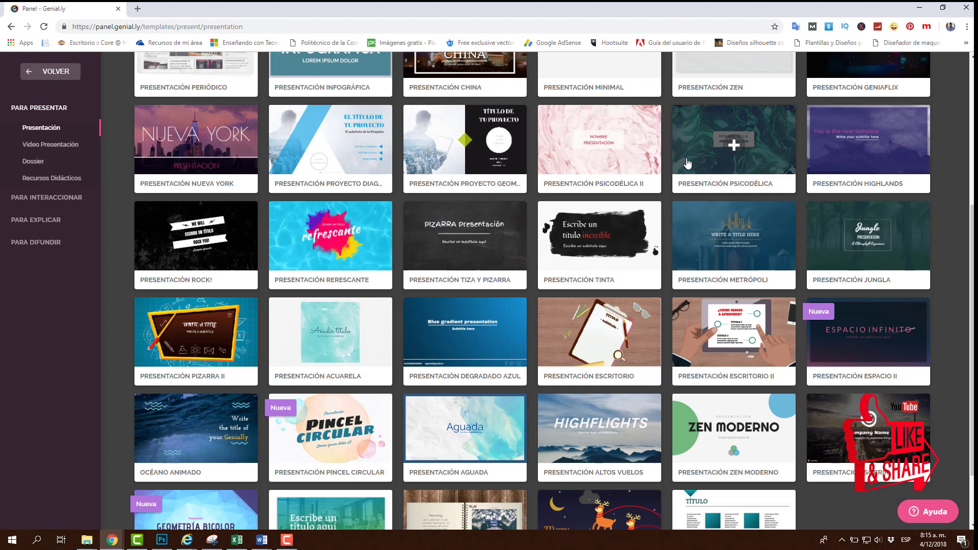
# Step: Preview Presentación Escritorio II and use it as the template for a new presentation
pyautogui.click(752, 344)
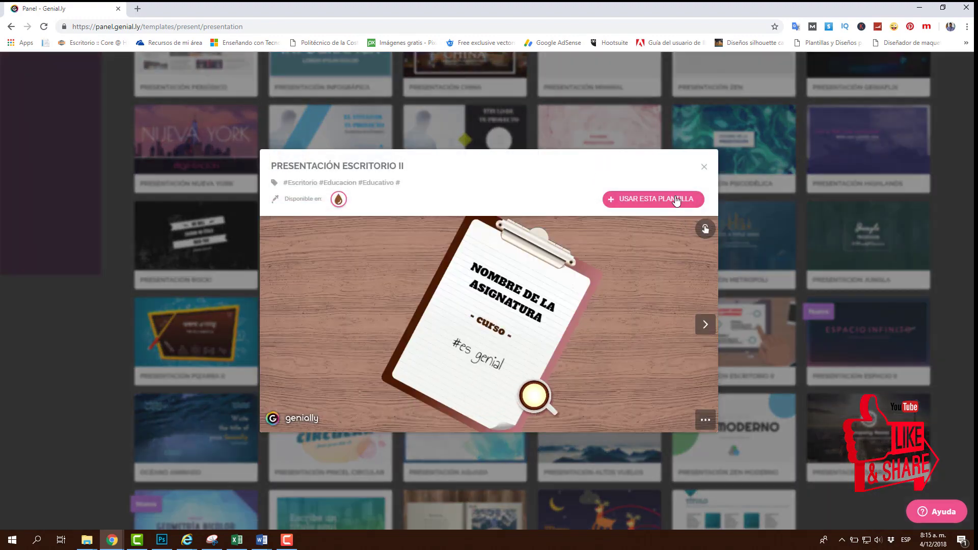
pyautogui.click(672, 203)
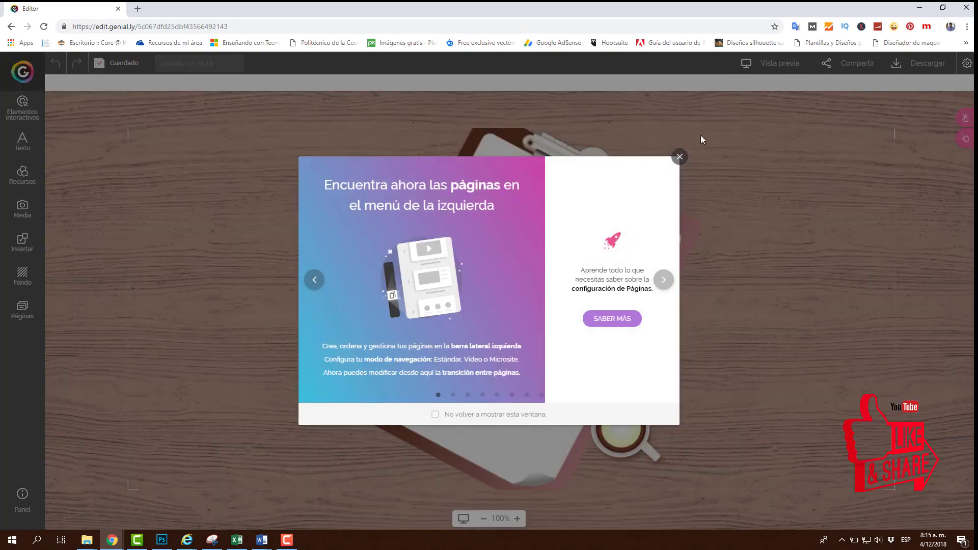
# Step: Replace the NOMBRE DE LA ASIGNATURA title with 'Texto Modificable', capitalising the M
pyautogui.click(680, 156)
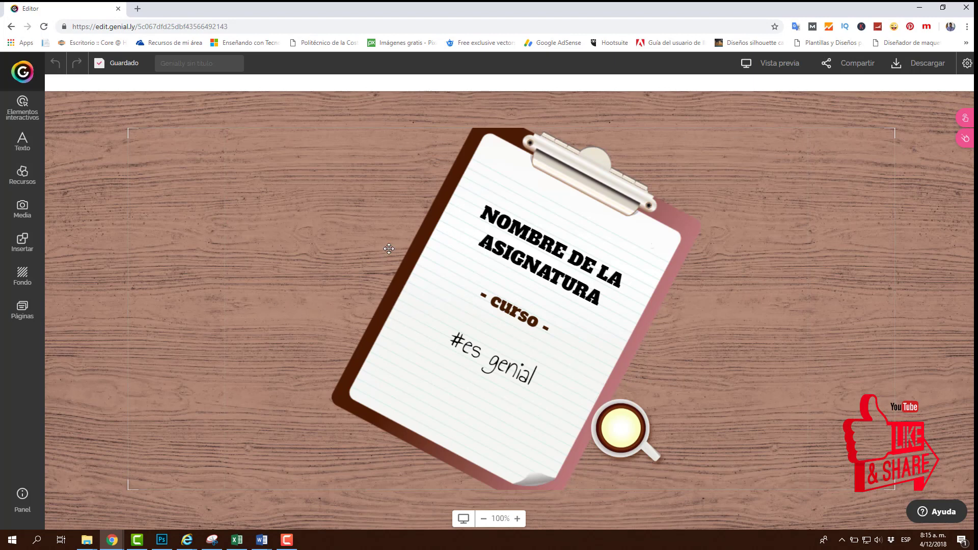
pyautogui.click(548, 250)
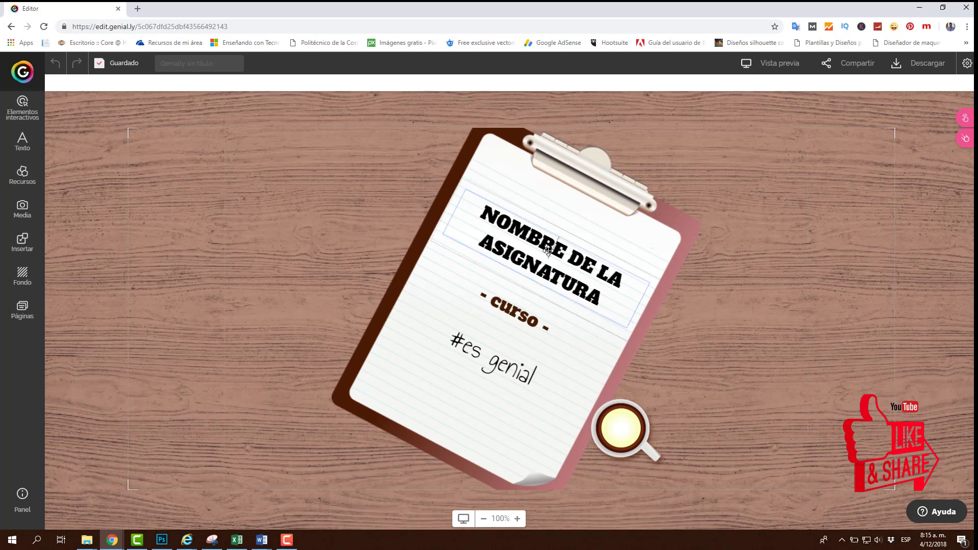
pyautogui.moveTo(605, 311); pyautogui.dragTo(472, 212)
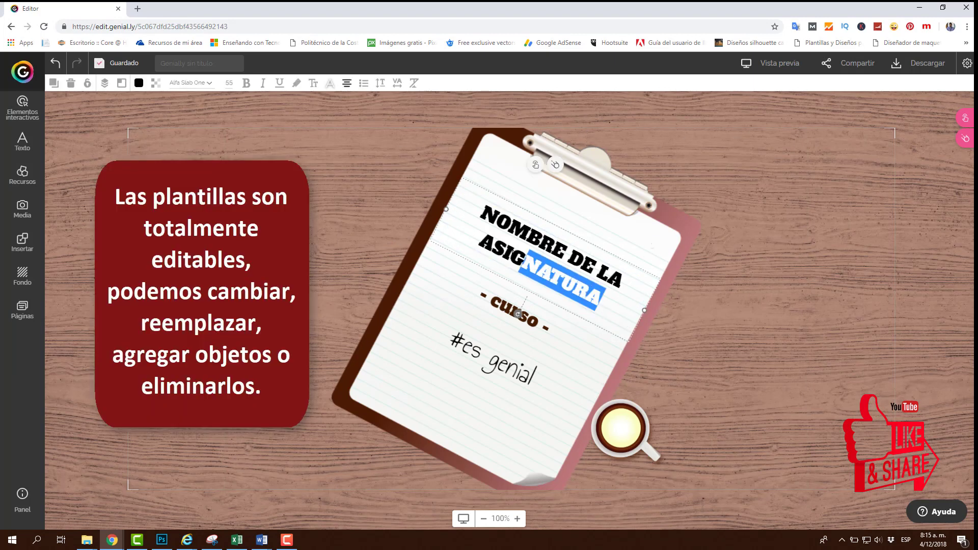
pyautogui.write('Te')
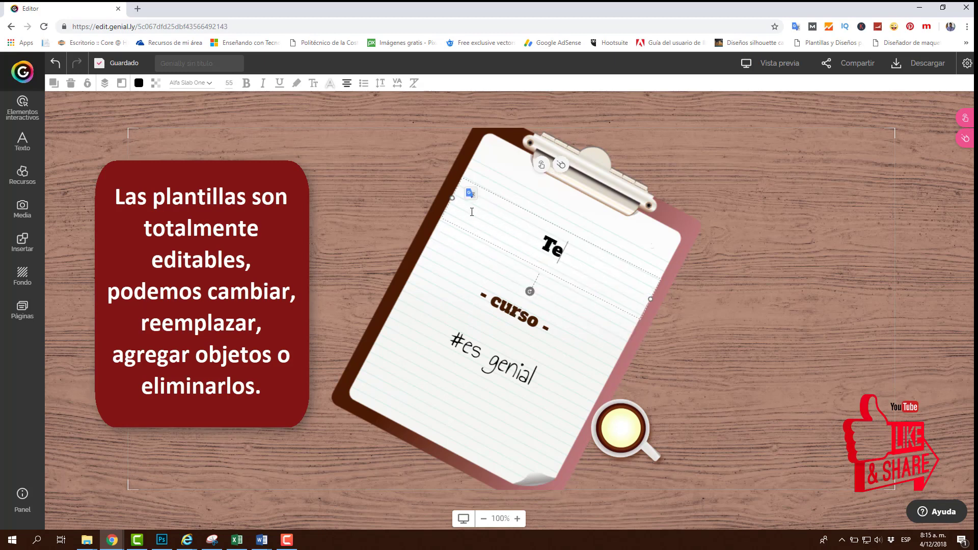
pyautogui.write('xto modif')
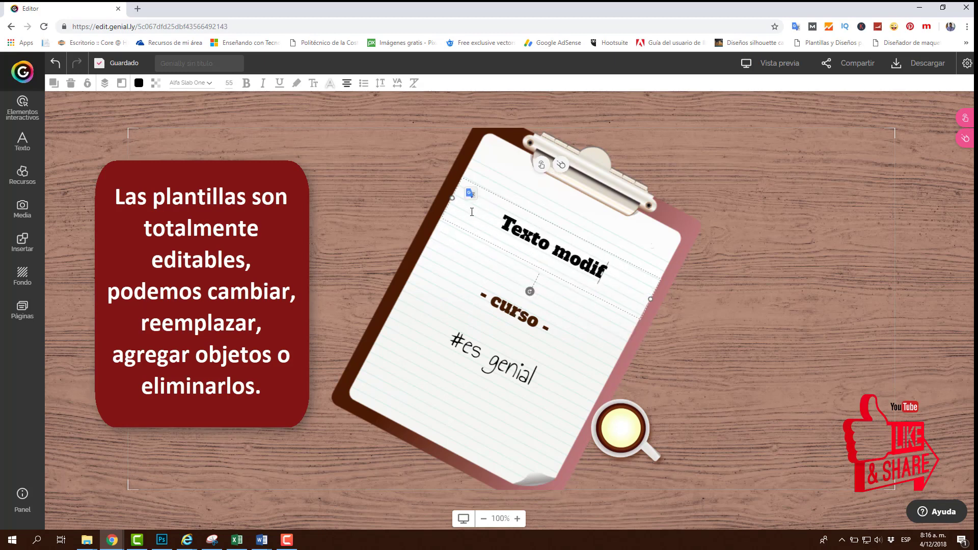
pyautogui.write('icable')
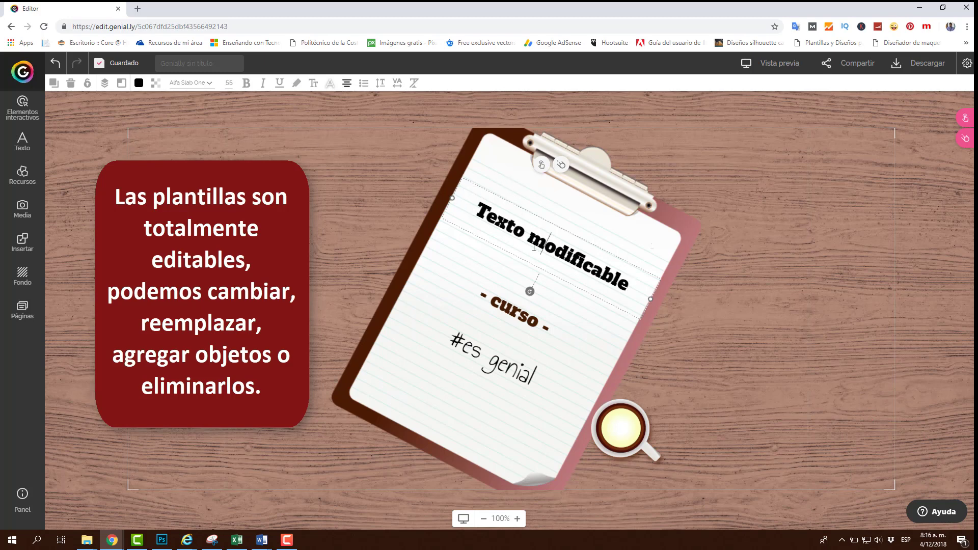
pyautogui.moveTo(536, 248); pyautogui.dragTo(532, 245)
pyautogui.write('M')
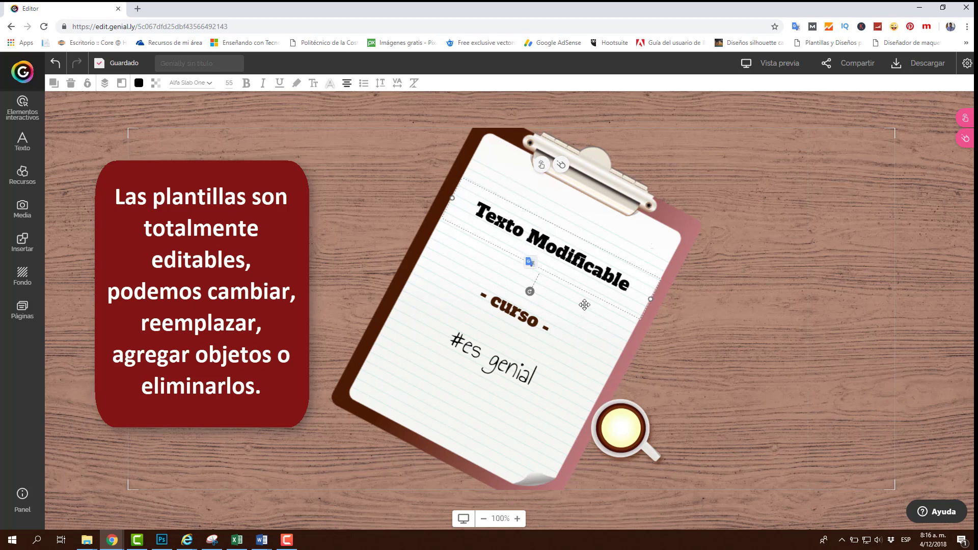
# Step: Check the title's font (Alfa Slab One) and size (55) options, and toggle underline on and off
pyautogui.moveTo(633, 286); pyautogui.dragTo(463, 222)
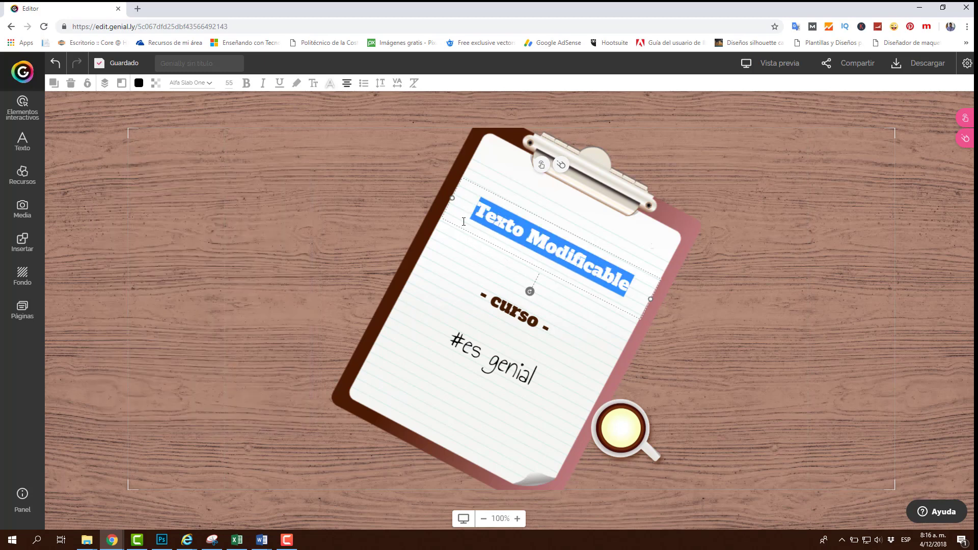
pyautogui.click(209, 84)
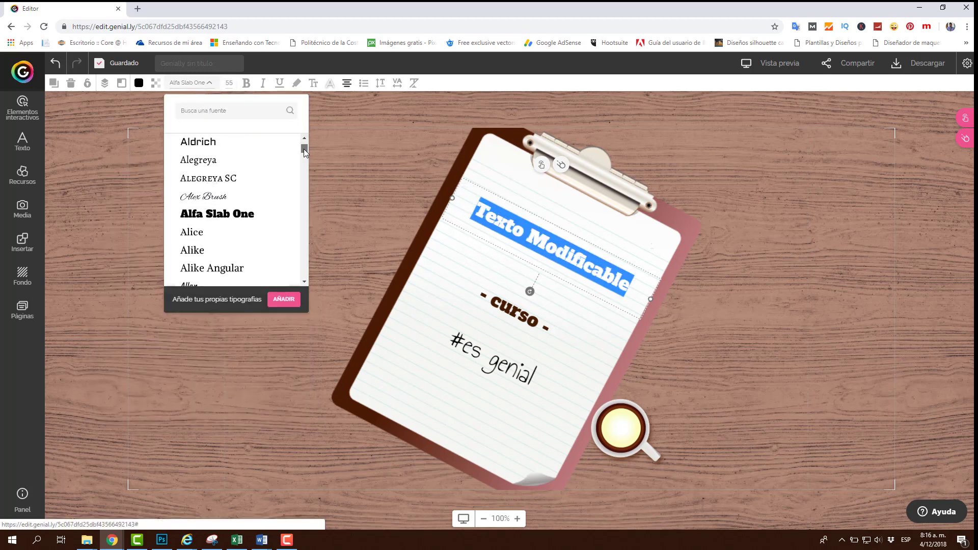
pyautogui.click(216, 88)
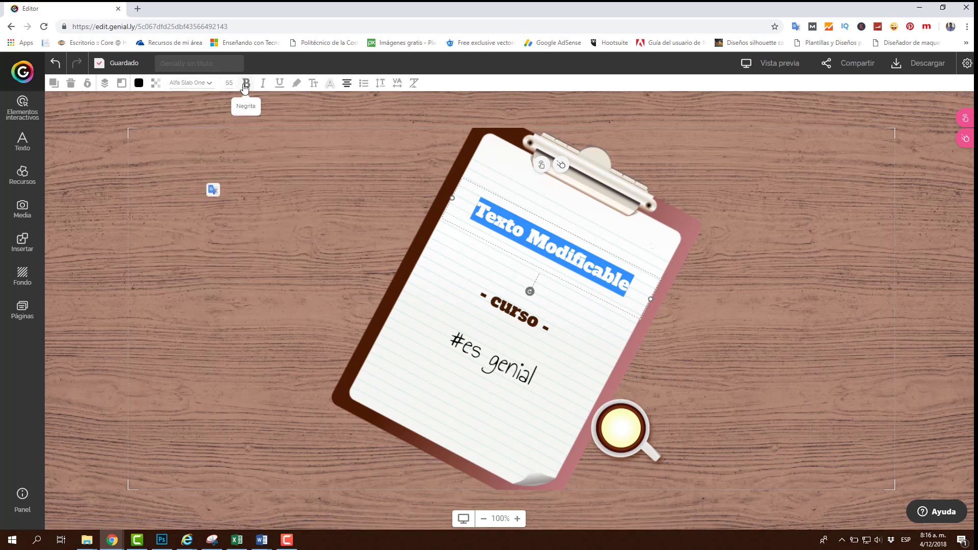
pyautogui.click(230, 84)
pyautogui.click(231, 86)
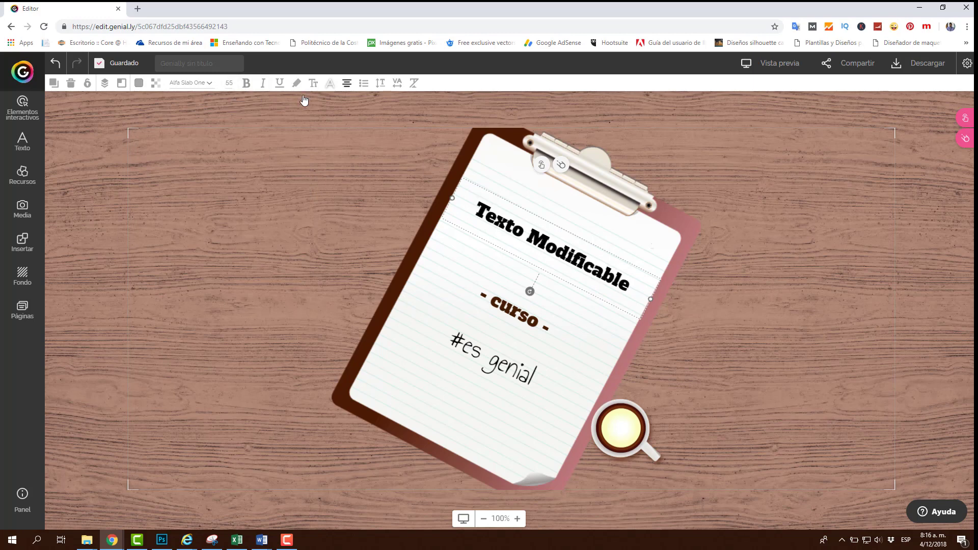
pyautogui.click(282, 90)
pyautogui.click(283, 93)
# Step: Start replacing the coffee cup image but cancel, then open the Páginas list showing Introducción
pyautogui.click(611, 424)
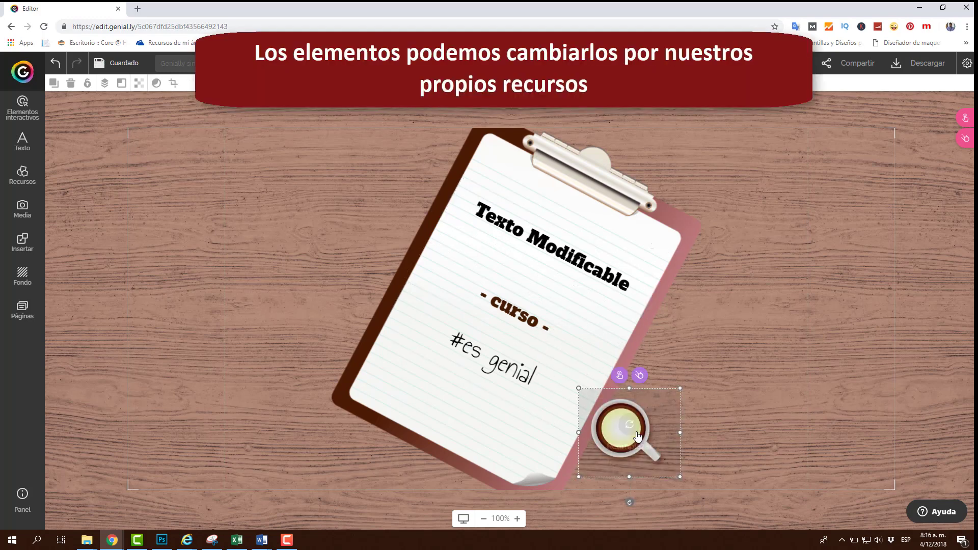
pyautogui.click(621, 420)
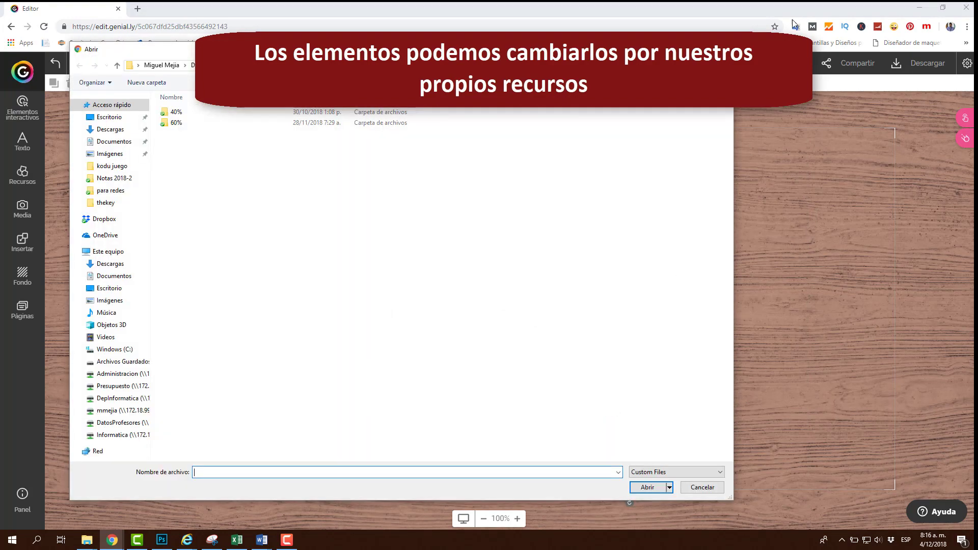
pyautogui.press('Escape')
pyautogui.click(745, 396)
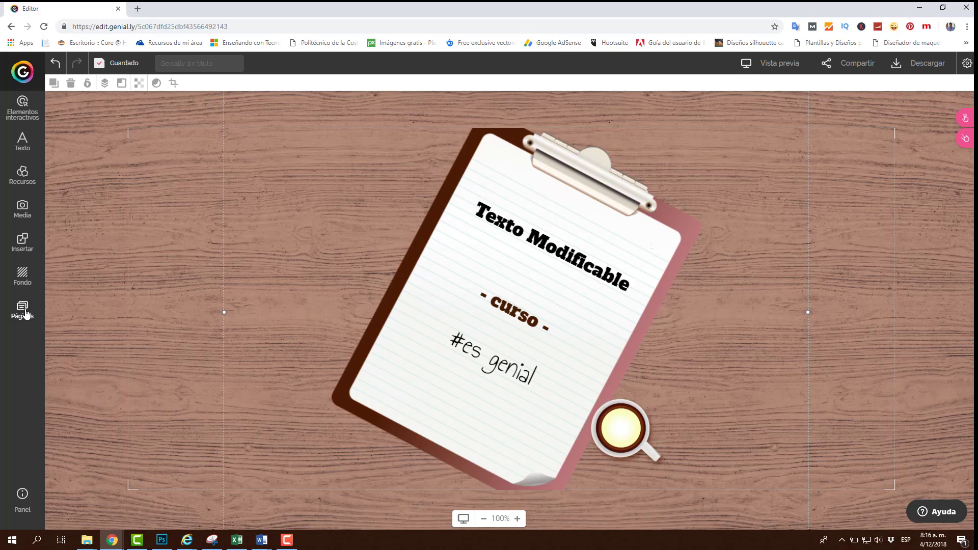
pyautogui.click(22, 310)
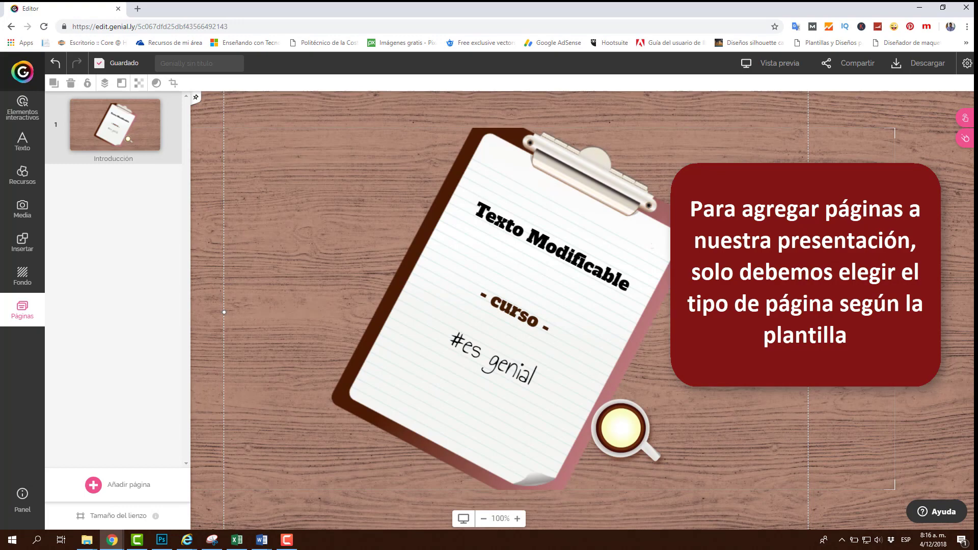
# Step: Add a Presentación del profesor page after Introducción, then open page 1's entrance transition settings
pyautogui.click(22, 313)
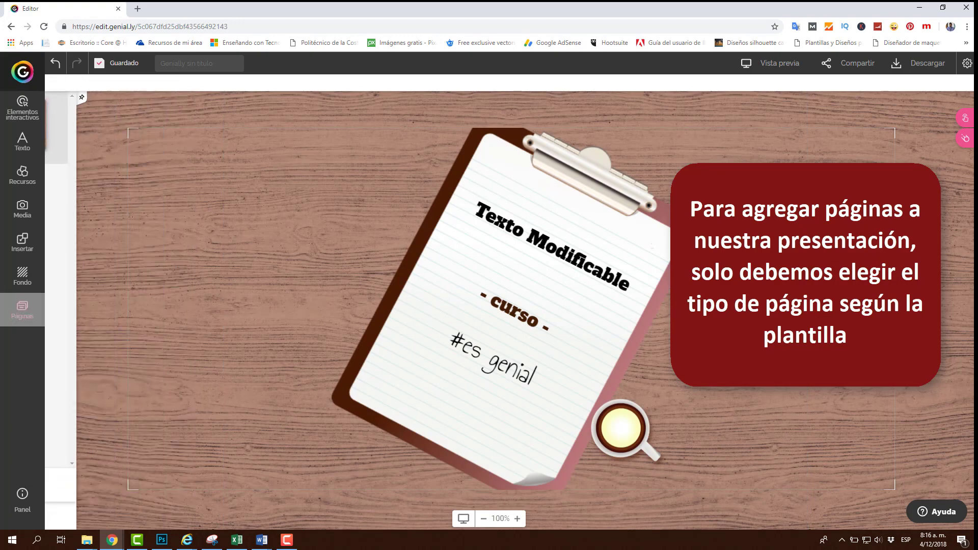
pyautogui.click(22, 317)
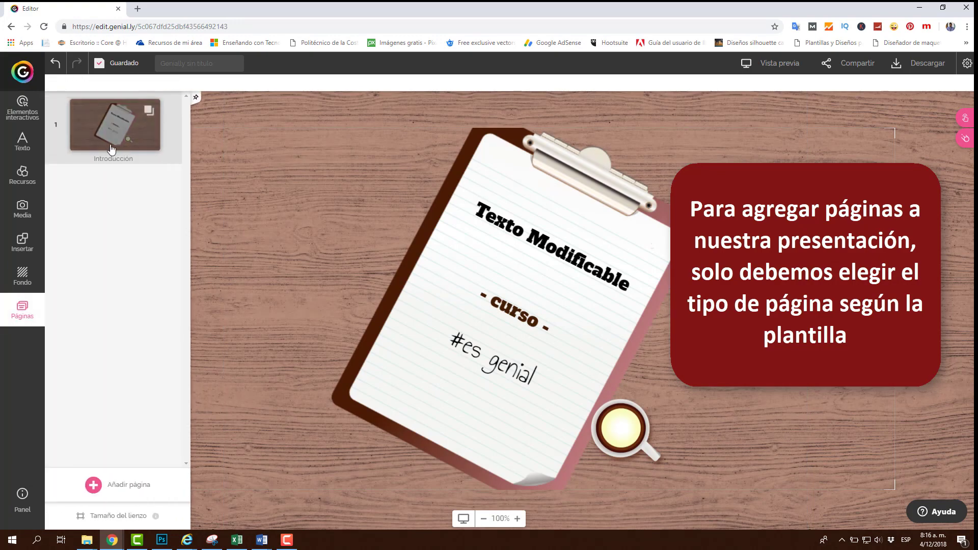
pyautogui.click(93, 486)
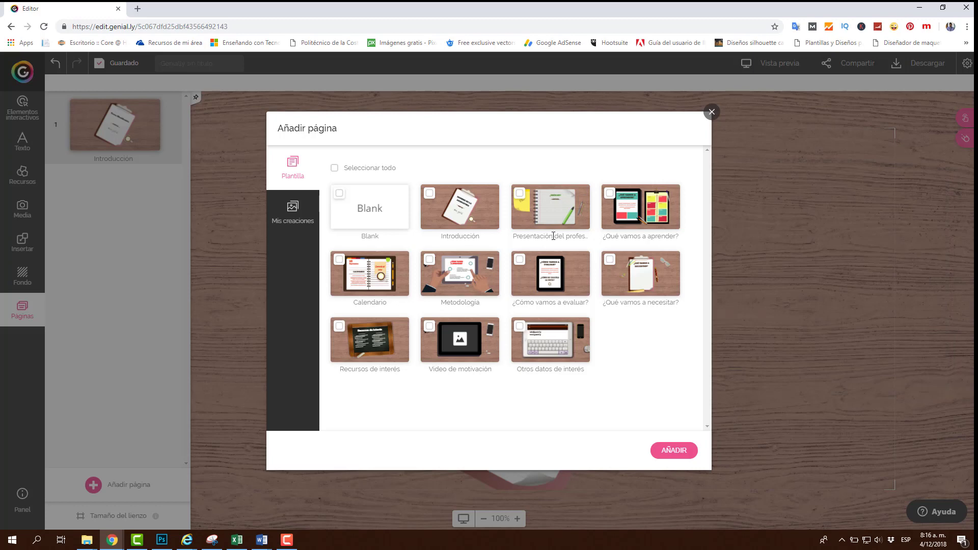
pyautogui.click(560, 214)
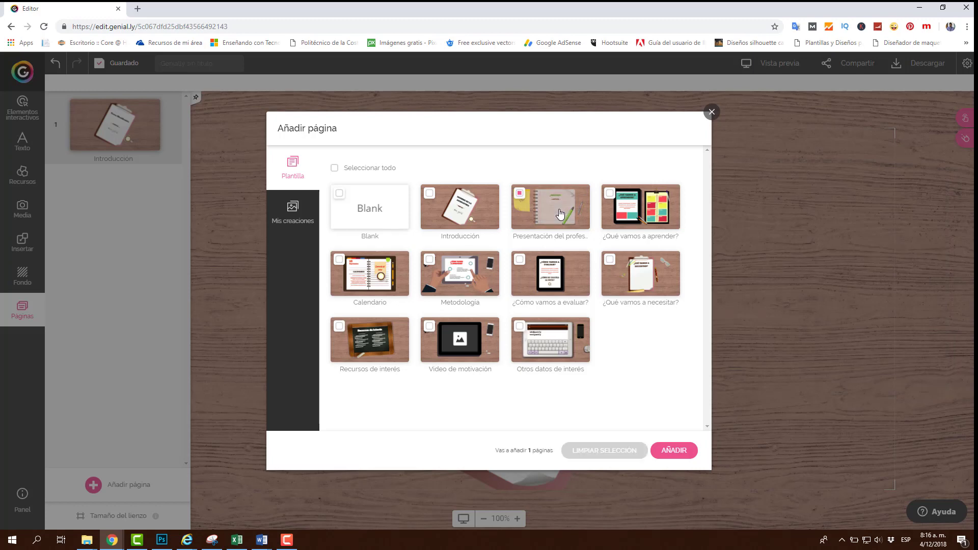
pyautogui.click(673, 459)
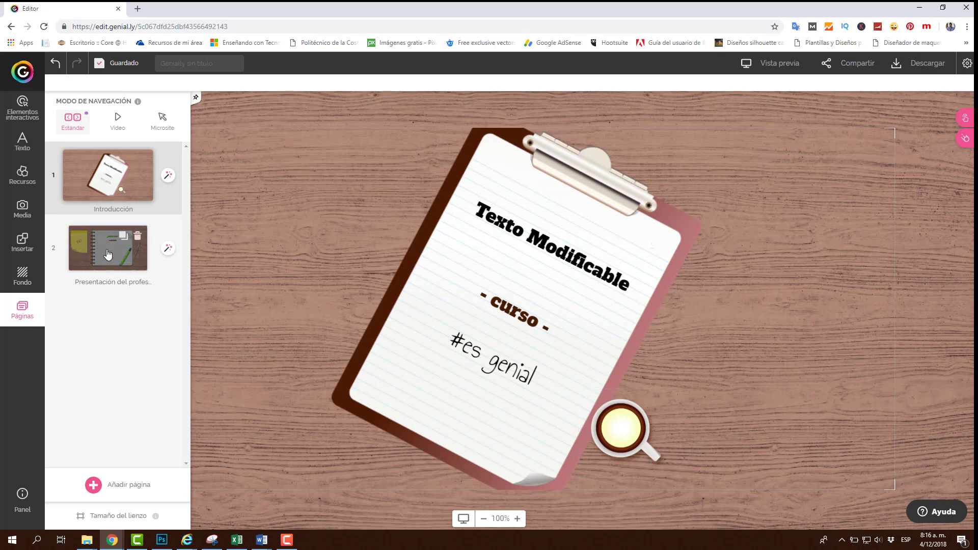
pyautogui.click(169, 176)
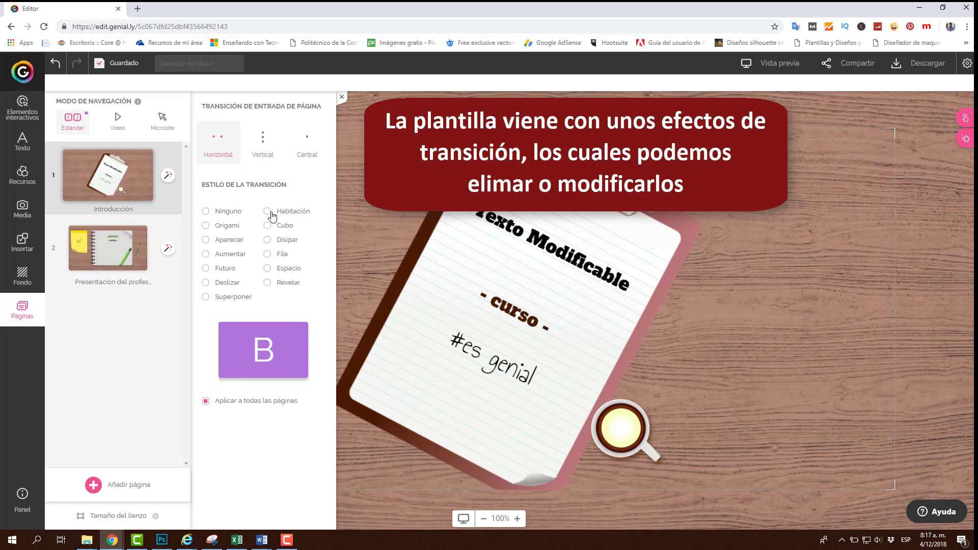
# Step: Compare the Aparecer, Disipar and Fila transitions, apply Origami, and open the ¿QUIÉN SOY? page
pyautogui.click(206, 226)
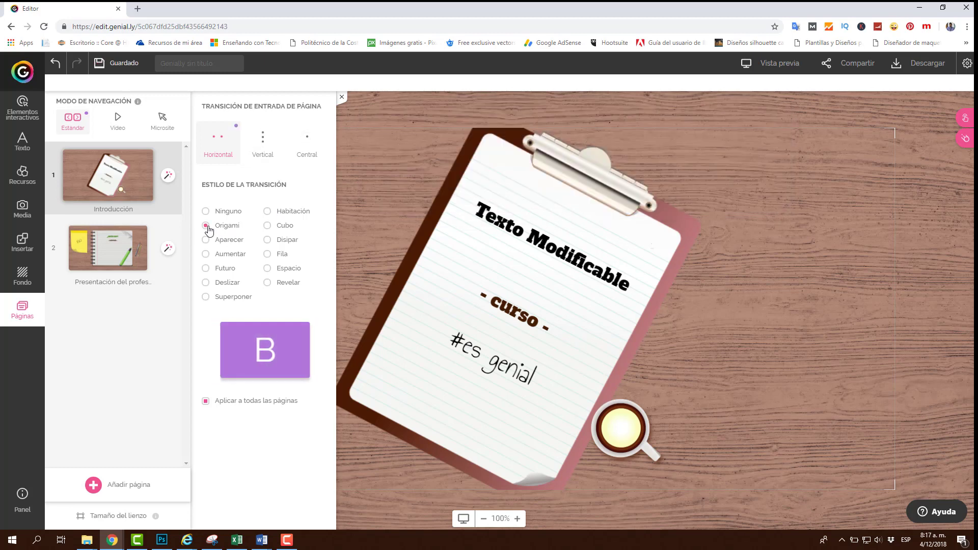
pyautogui.click(219, 245)
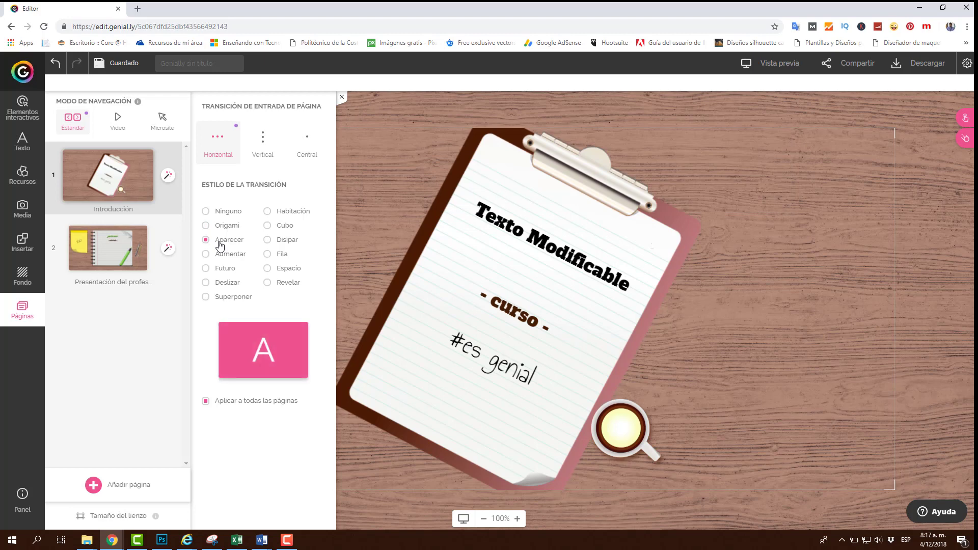
pyautogui.click(268, 242)
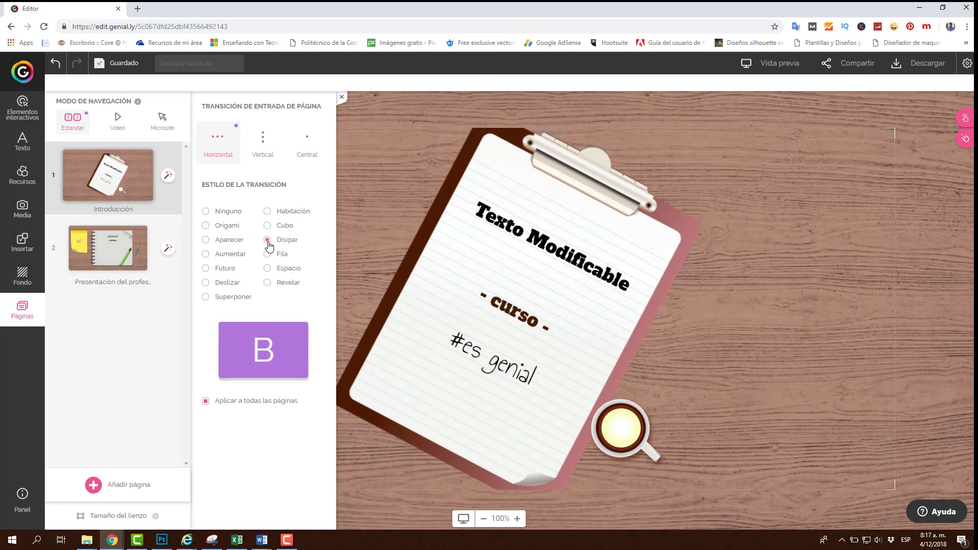
pyautogui.click(282, 259)
pyautogui.click(227, 228)
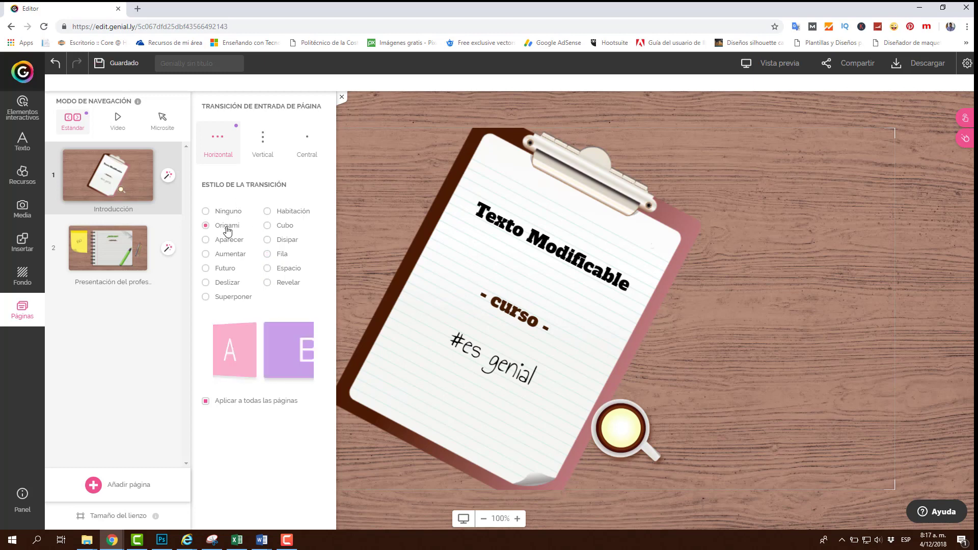
pyautogui.click(111, 253)
pyautogui.moveTo(564, 279)
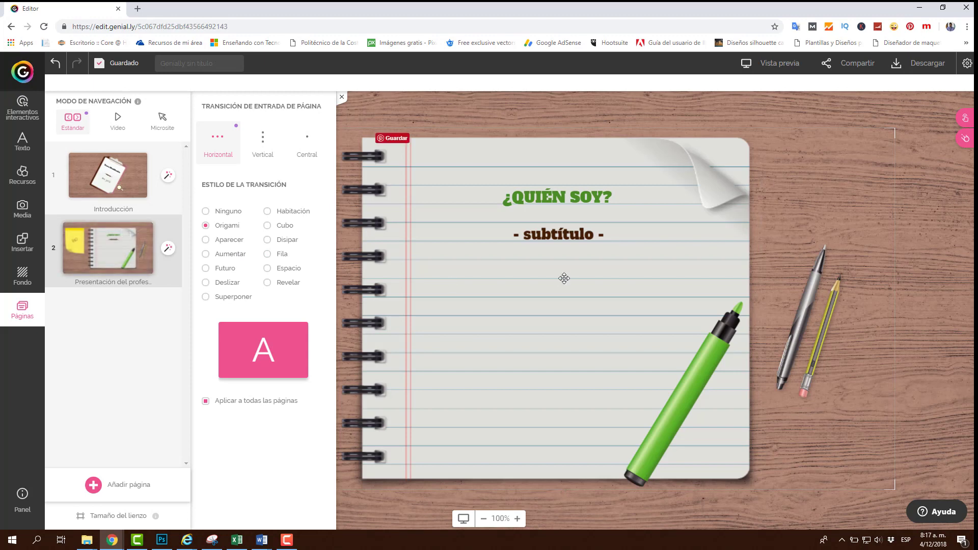
# Step: Browse the Fondo background gallery, then bring up the Insertar panel for links or embed code
pyautogui.click(20, 280)
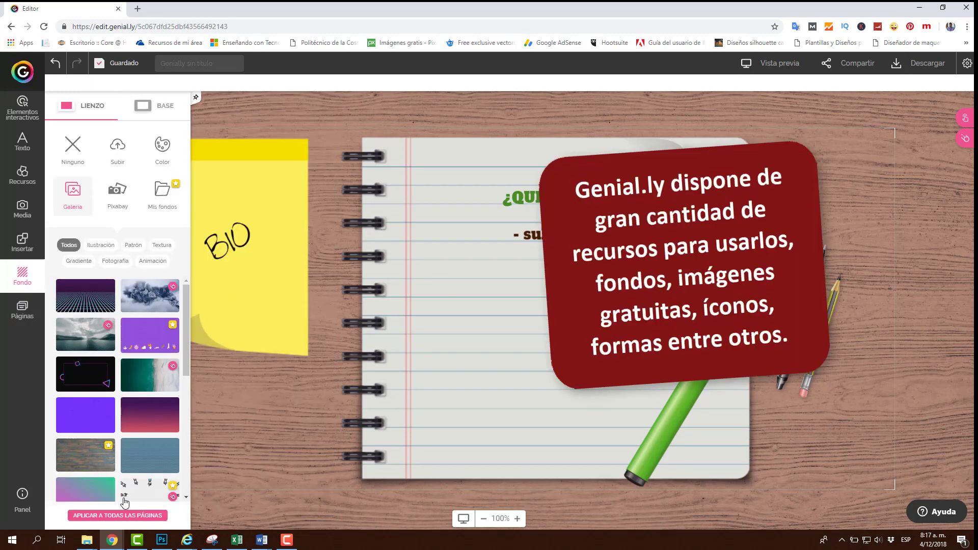
pyautogui.moveTo(186, 301)
pyautogui.mouseDown()
pyautogui.moveTo(188, 467)
pyautogui.moveTo(183, 377)
pyautogui.mouseUp()
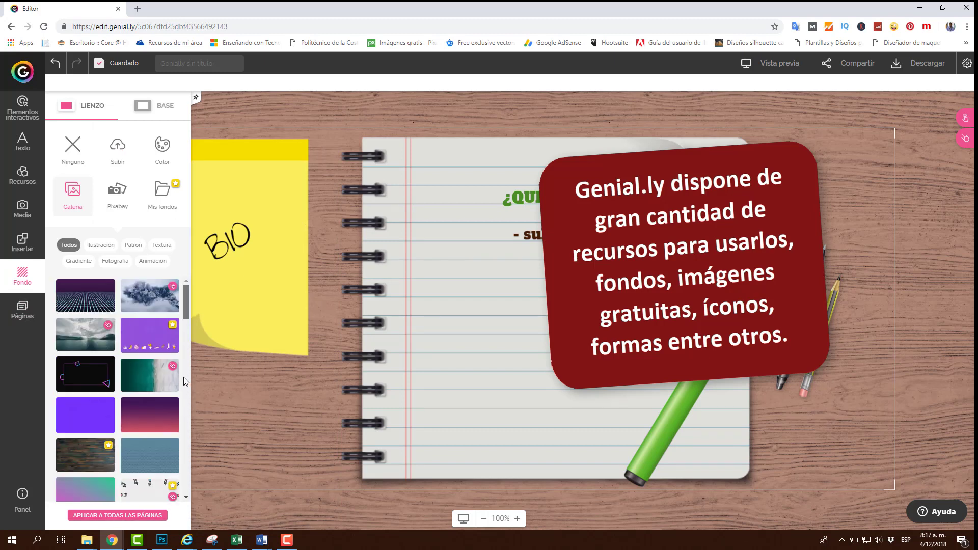
pyautogui.click(22, 243)
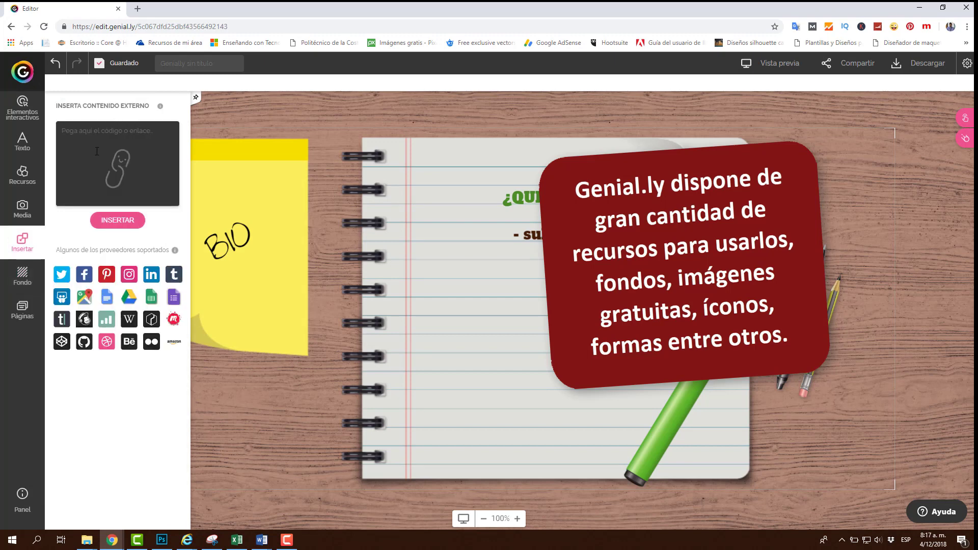
# Step: Start an image upload from the computer, cancel it, and show the Pixabay library instead
pyautogui.click(22, 209)
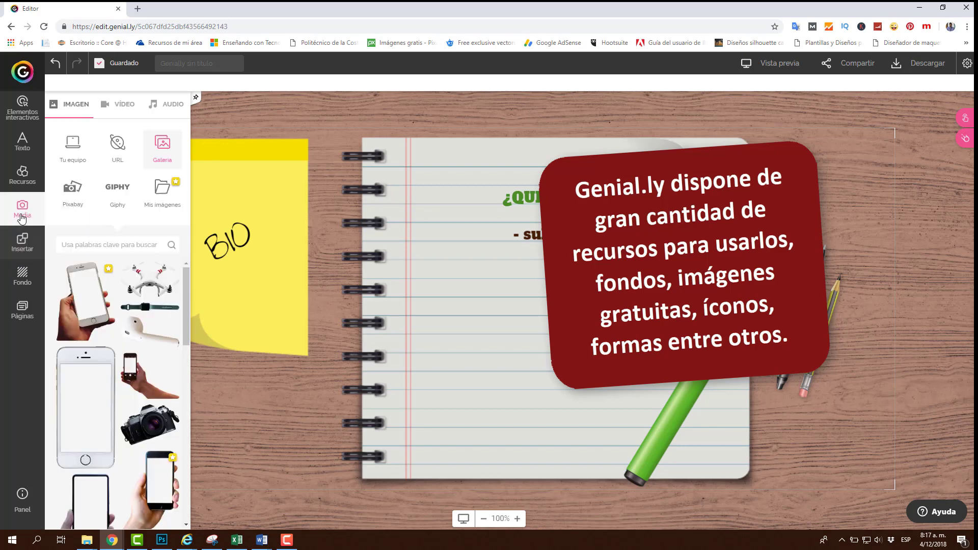
pyautogui.click(74, 154)
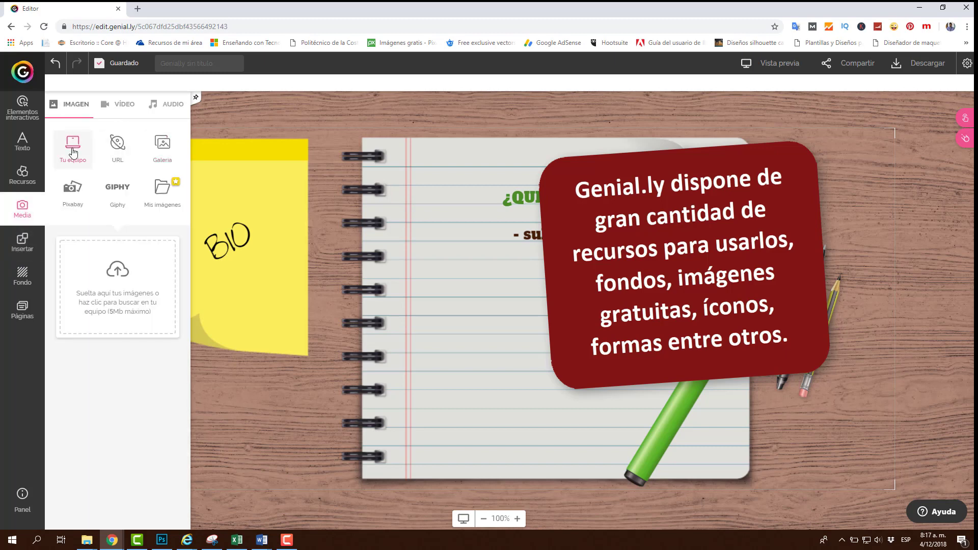
pyautogui.click(114, 298)
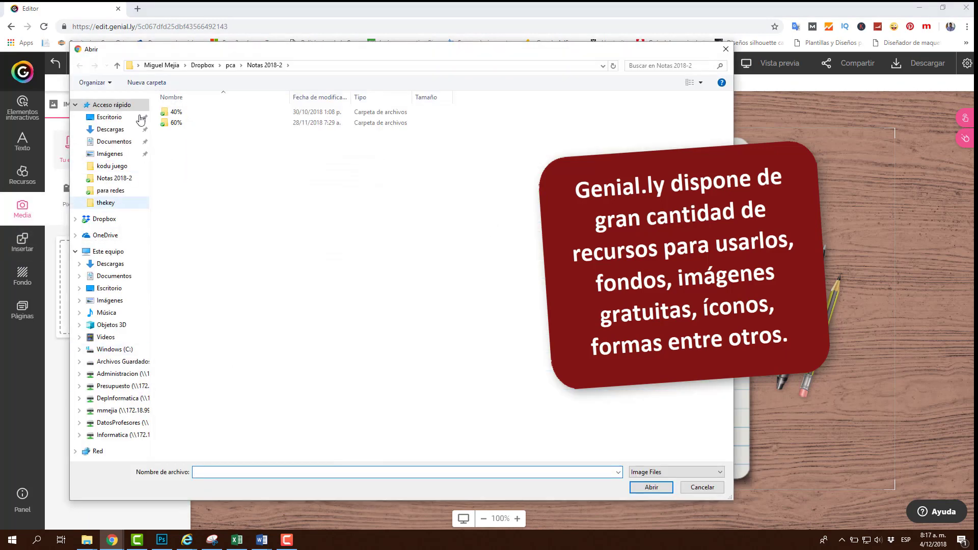
pyautogui.click(726, 49)
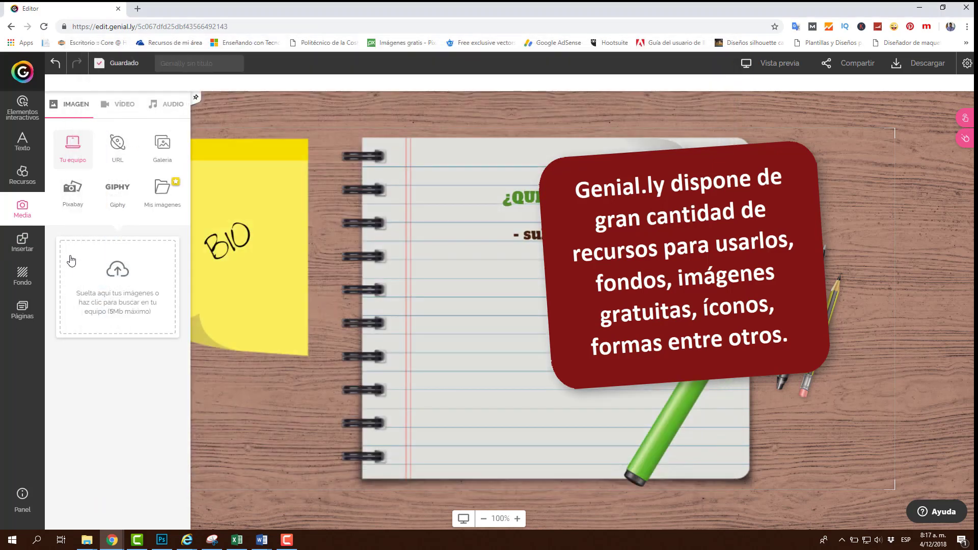
pyautogui.click(74, 190)
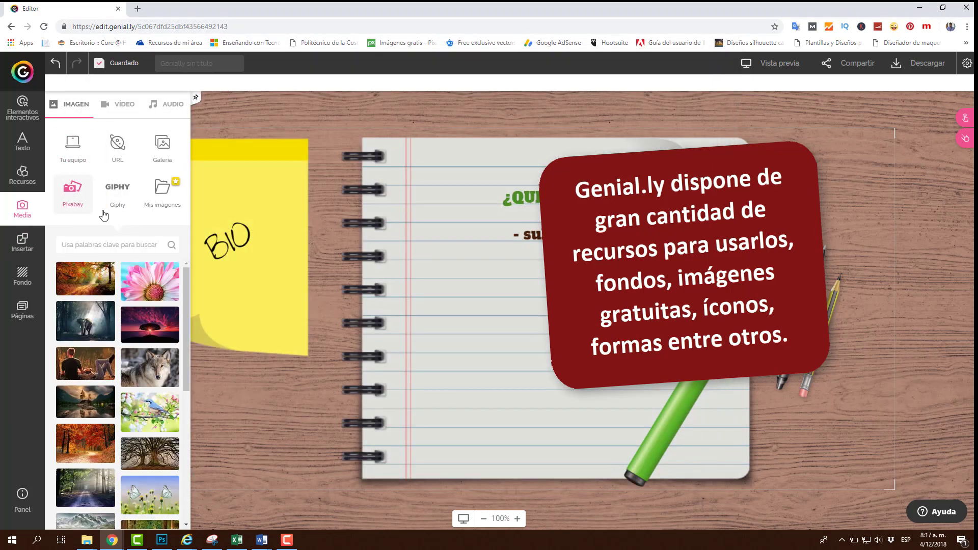
# Step: Scroll through the Pixabay photo results and enter 'tecnologia' in the search box
pyautogui.moveTo(185, 286); pyautogui.dragTo(184, 299)
pyautogui.moveTo(183, 311); pyautogui.dragTo(189, 429)
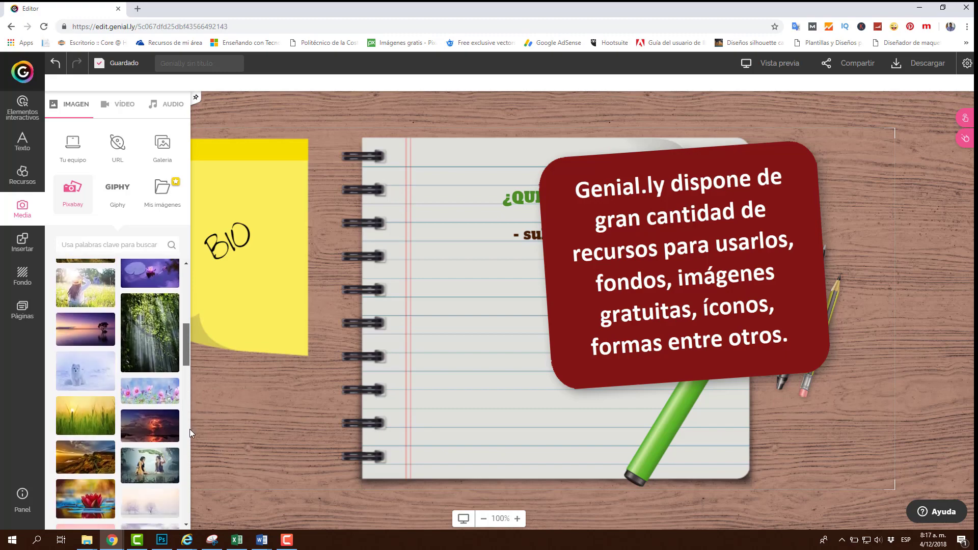
pyautogui.moveTo(184, 333); pyautogui.dragTo(191, 428)
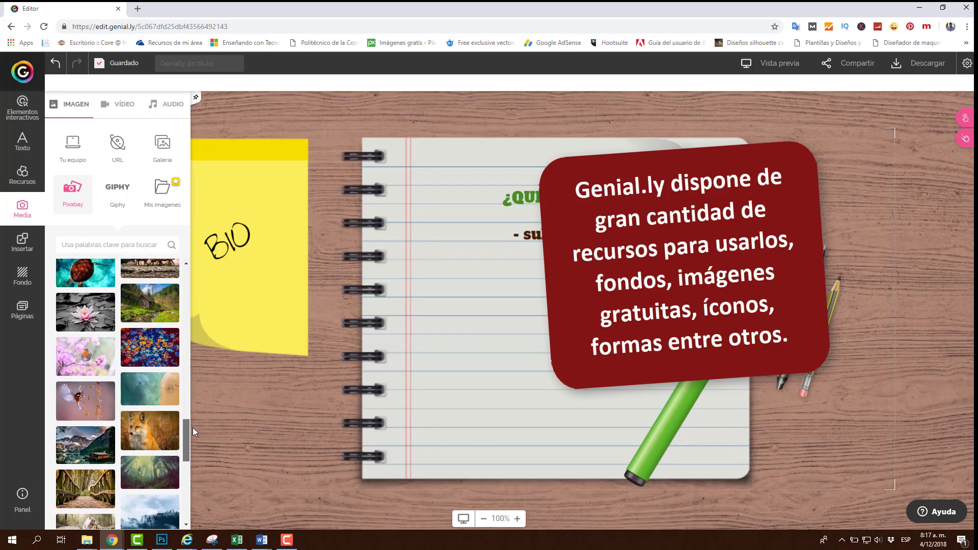
pyautogui.scroll(-5, 76, 410)
pyautogui.scroll(-5, 79, 405)
pyautogui.scroll(-5, 82, 397)
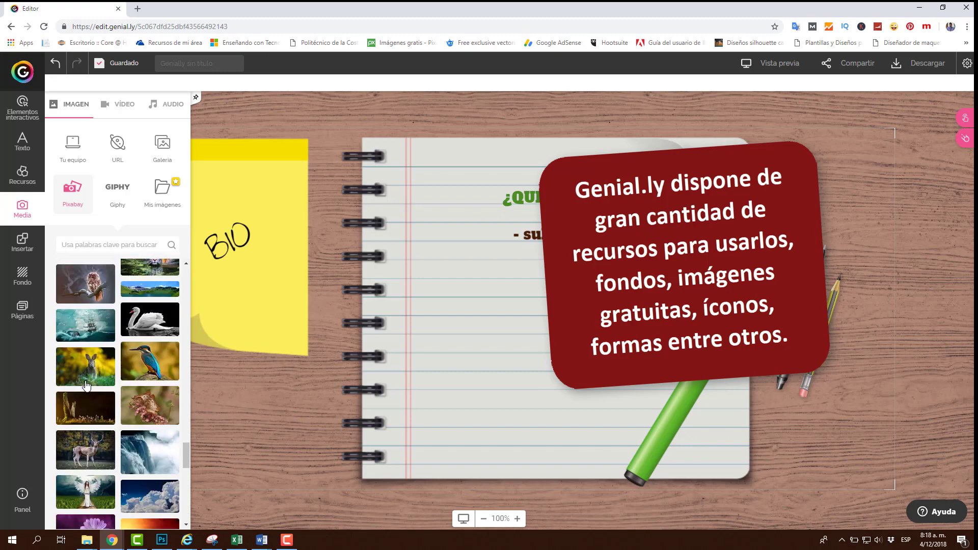
pyautogui.scroll(-5, 87, 387)
pyautogui.scroll(-3, 87, 386)
pyautogui.scroll(-3, 87, 386)
pyautogui.scroll(-3, 87, 385)
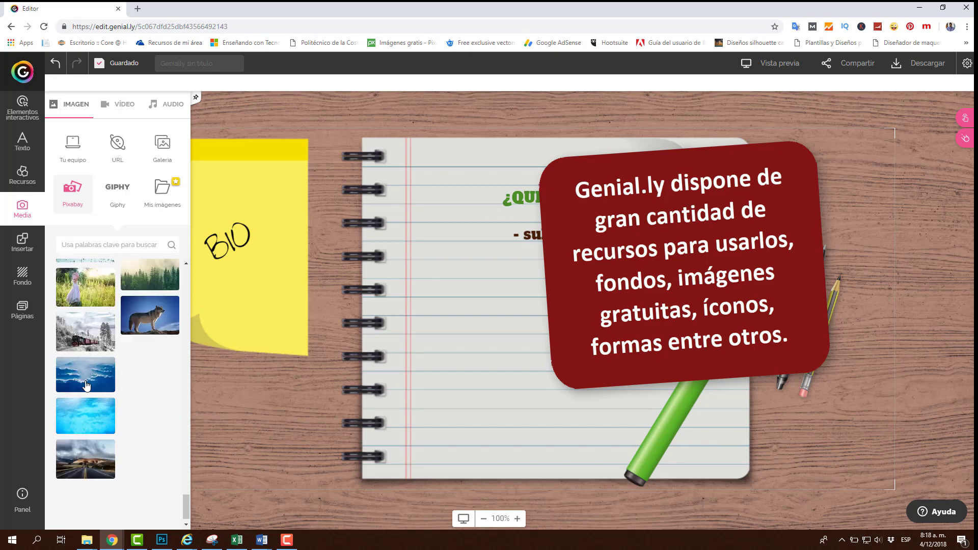
pyautogui.scroll(-3, 88, 386)
pyautogui.scroll(-3, 88, 386)
pyautogui.scroll(-3, 87, 383)
pyautogui.scroll(-3, 86, 381)
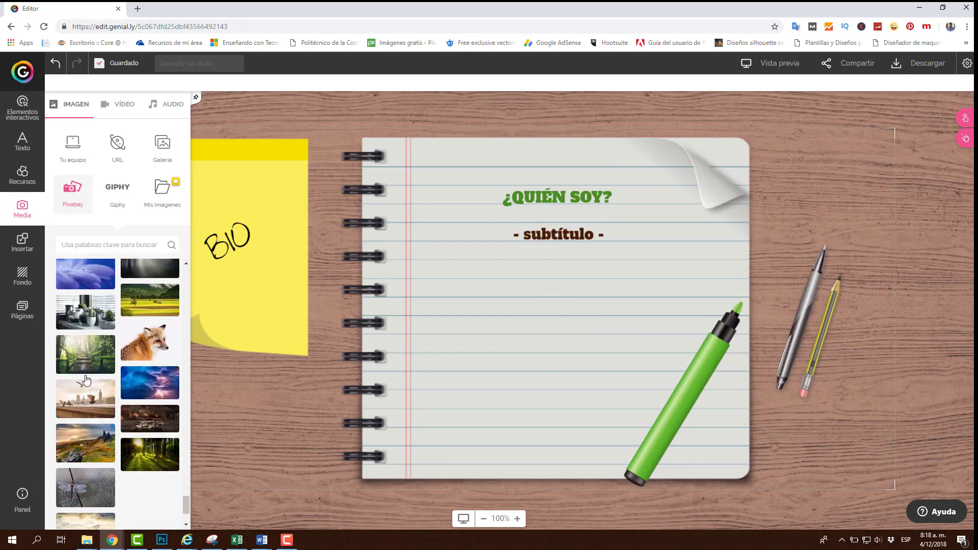
pyautogui.scroll(-3, 87, 379)
pyautogui.scroll(-3, 86, 380)
pyautogui.scroll(-3, 86, 380)
pyautogui.scroll(-3, 86, 379)
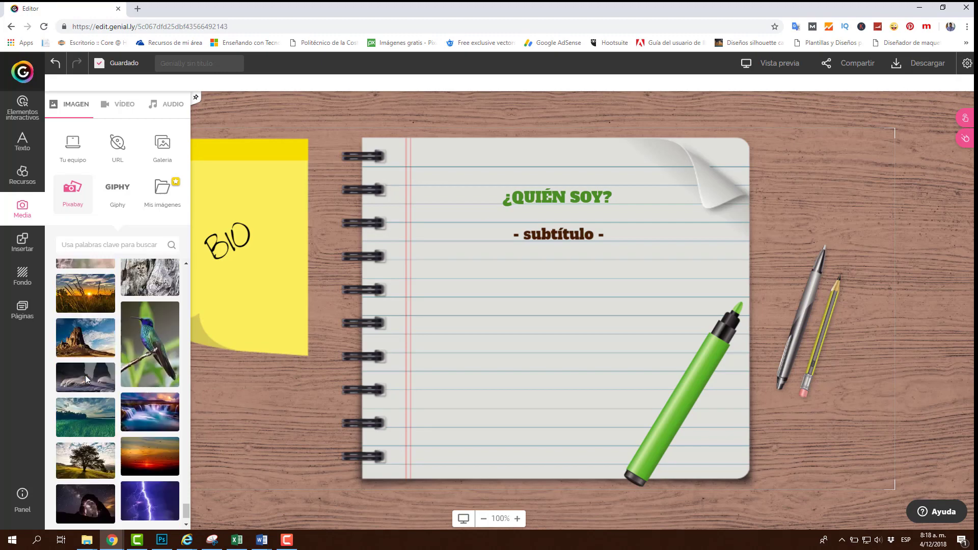
pyautogui.scroll(-3, 86, 379)
pyautogui.scroll(-3, 85, 380)
pyautogui.scroll(-3, 86, 379)
pyautogui.scroll(-3, 102, 377)
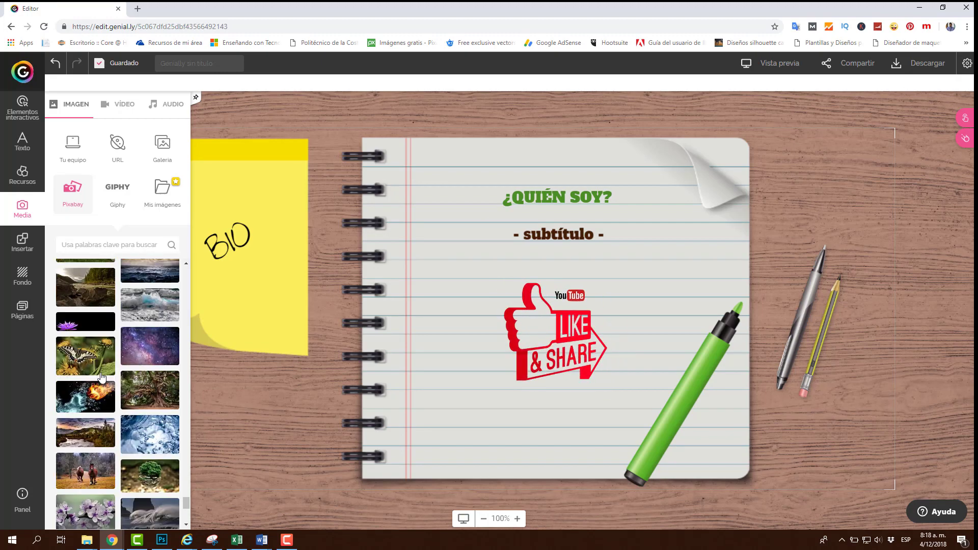
pyautogui.scroll(-3, 102, 377)
pyautogui.scroll(-3, 102, 377)
pyautogui.scroll(-3, 102, 377)
pyautogui.scroll(-2, 102, 377)
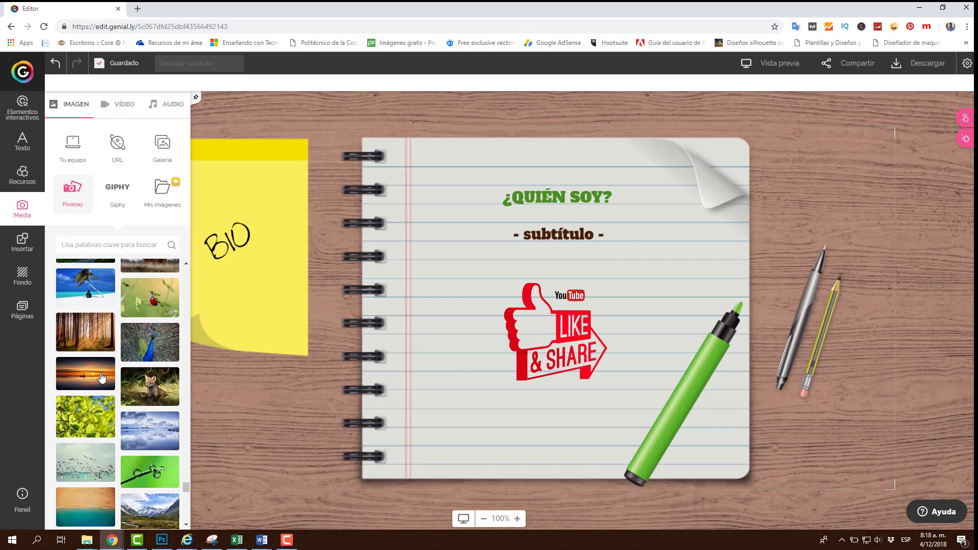
pyautogui.scroll(-2, 101, 377)
pyautogui.scroll(-3, 102, 377)
pyautogui.scroll(-3, 102, 377)
pyautogui.scroll(-3, 101, 377)
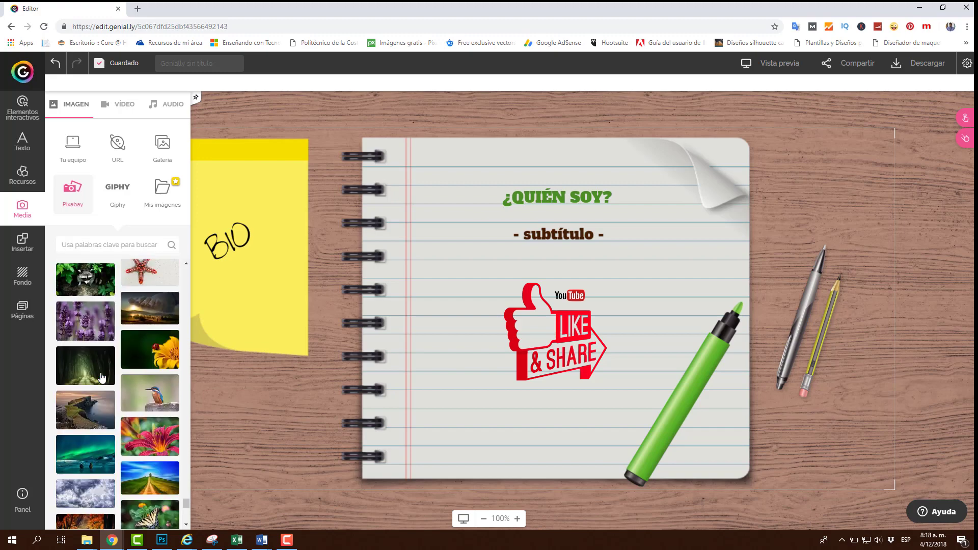
pyautogui.scroll(-3, 102, 377)
pyautogui.scroll(-3, 102, 376)
pyautogui.scroll(-3, 102, 377)
pyautogui.scroll(-3, 102, 377)
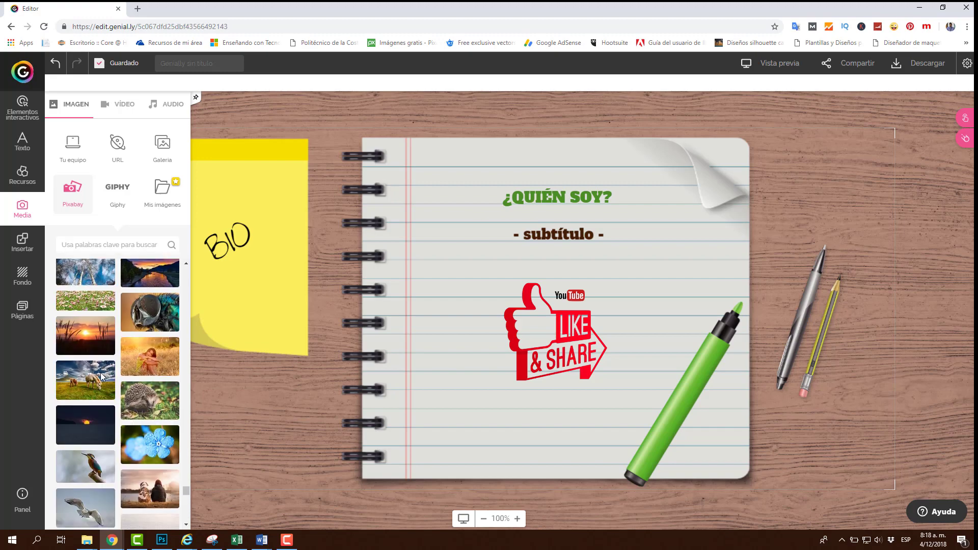
pyautogui.scroll(-3, 102, 377)
pyautogui.scroll(-4, 102, 377)
pyautogui.write('tecnologia')
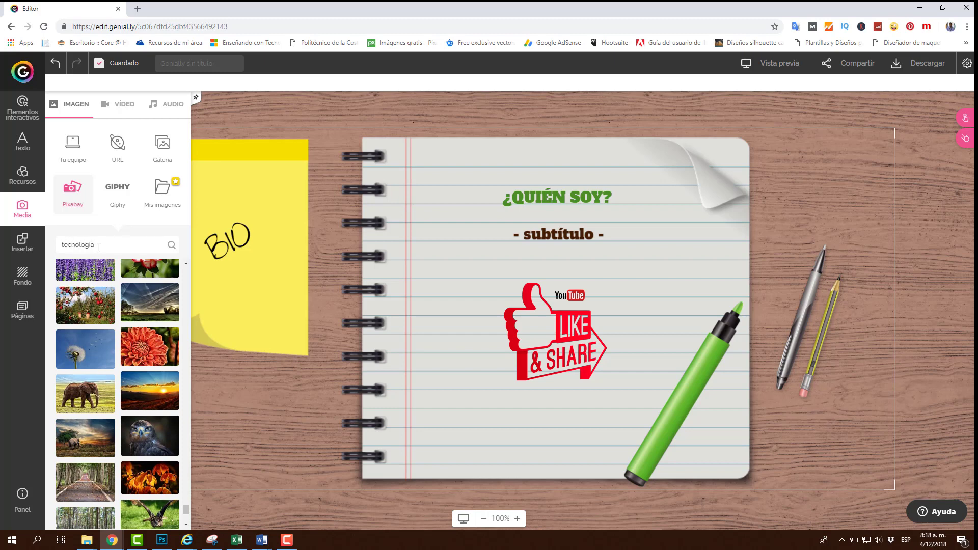
# Step: Search Pixabay for 'tecnologia', then add the hand-holding-phone photo, move it lower and shrink it
pyautogui.press('Return')
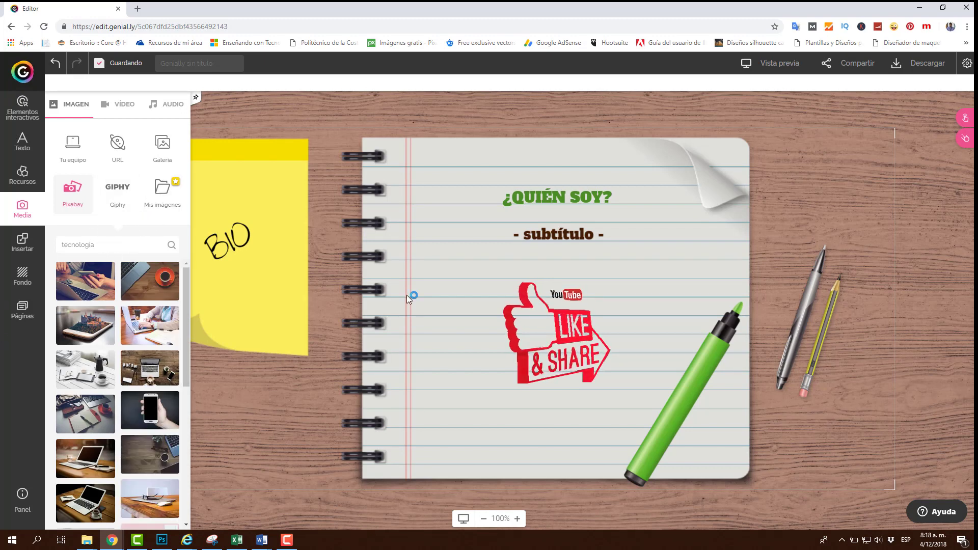
pyautogui.moveTo(75, 381); pyautogui.dragTo(410, 294)
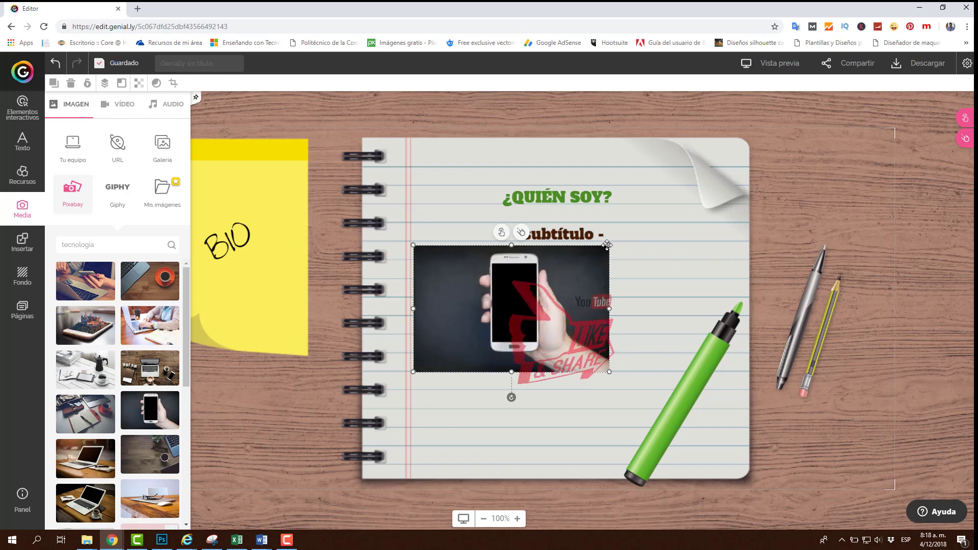
pyautogui.moveTo(577, 277); pyautogui.dragTo(577, 358)
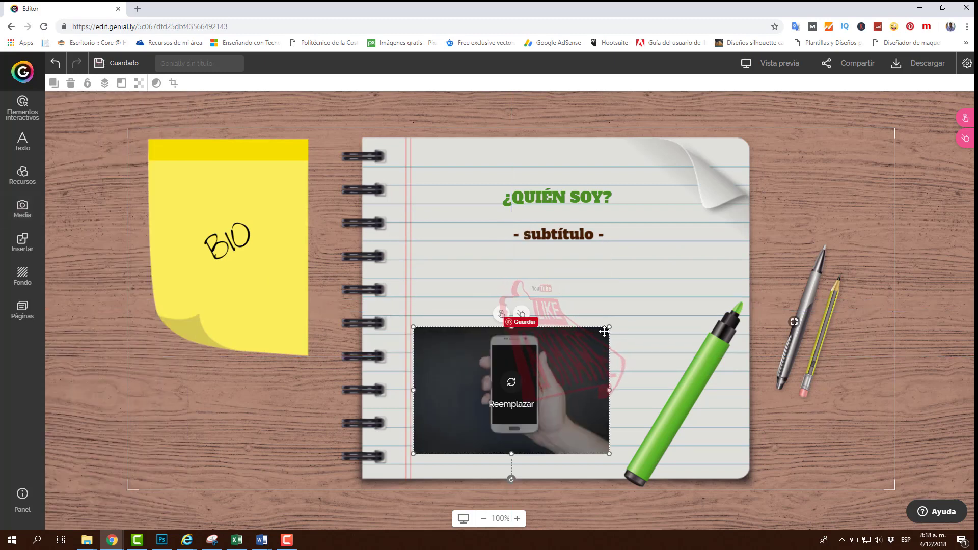
pyautogui.moveTo(608, 327); pyautogui.dragTo(519, 390)
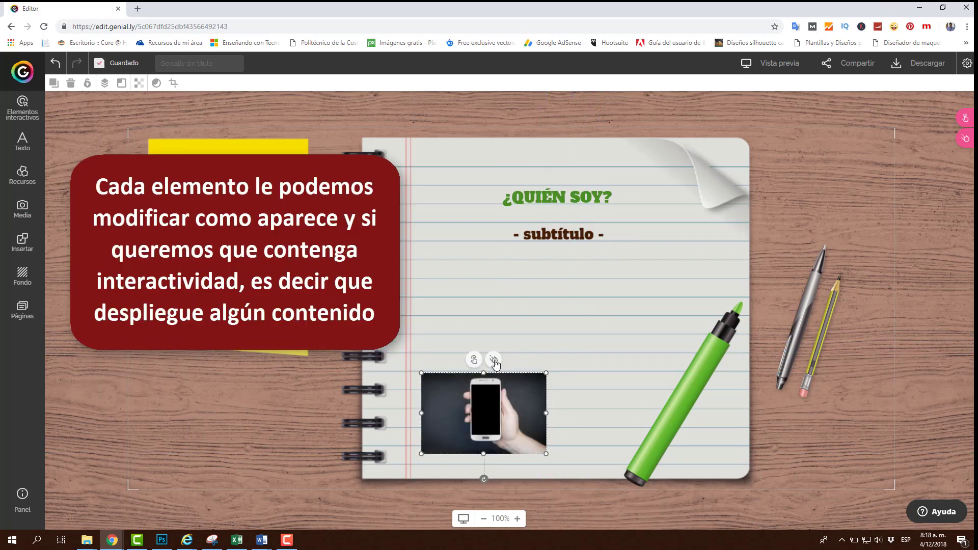
# Step: Give the phone photo a slower Aparecer entrance that starts after a 0.2-second delay
pyautogui.click(493, 360)
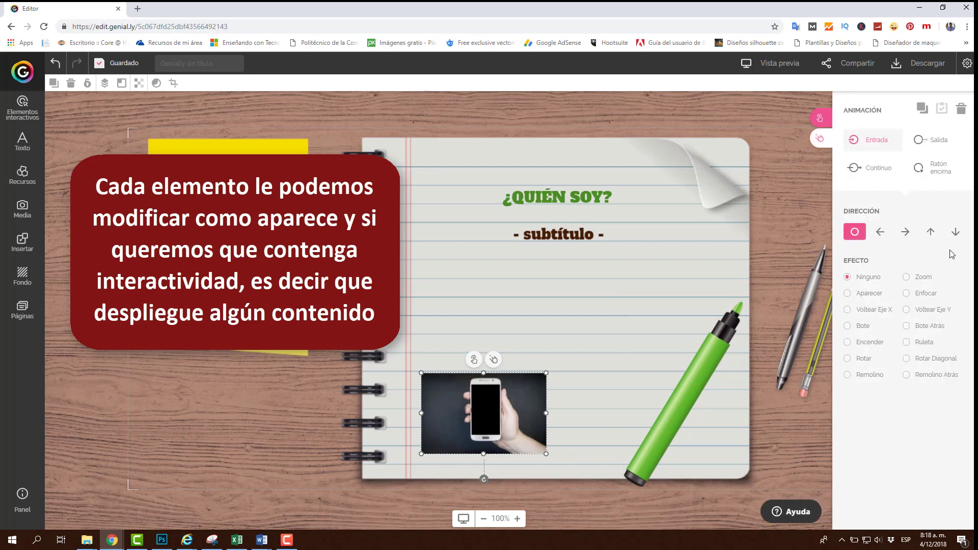
pyautogui.click(871, 295)
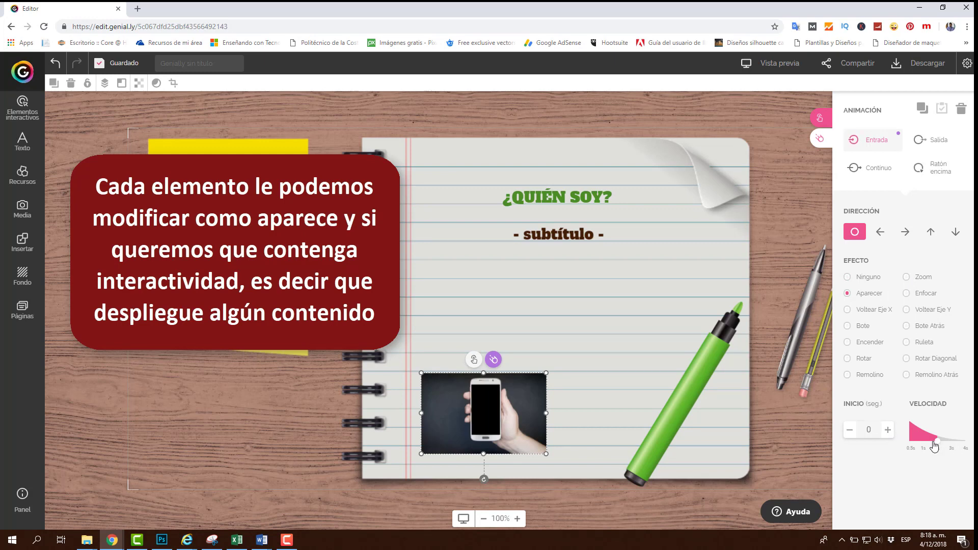
pyautogui.moveTo(945, 445); pyautogui.dragTo(947, 445)
pyautogui.click(888, 432)
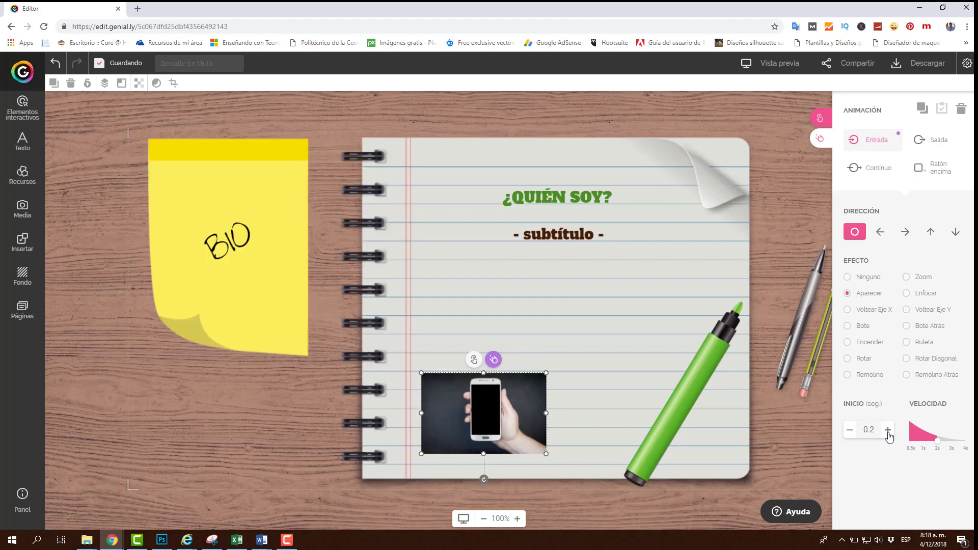
pyautogui.click(770, 240)
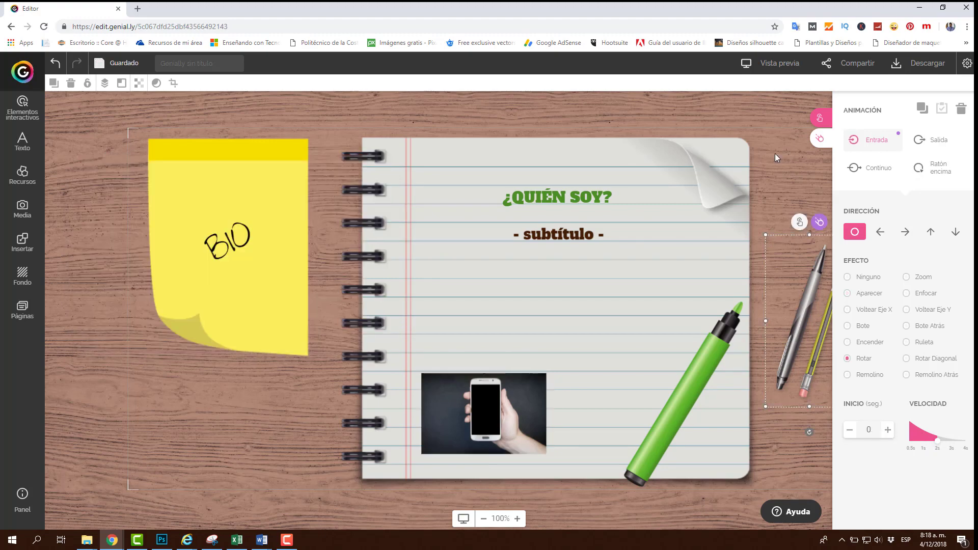
# Step: Name the presentation 'Ejemplo para video' and save it to enter the preview
pyautogui.click(774, 66)
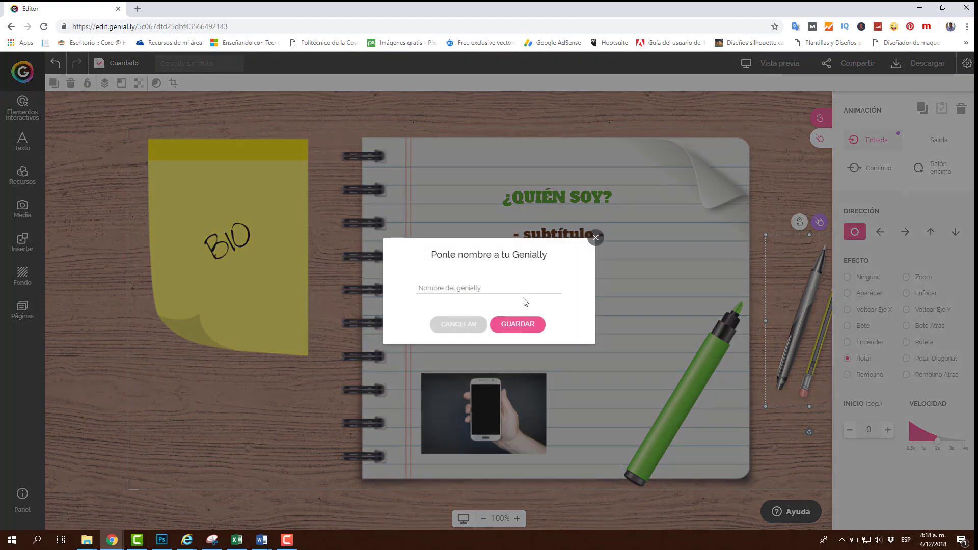
pyautogui.click(453, 288)
pyautogui.press('Escape')
pyautogui.write('Ejemplo para video')
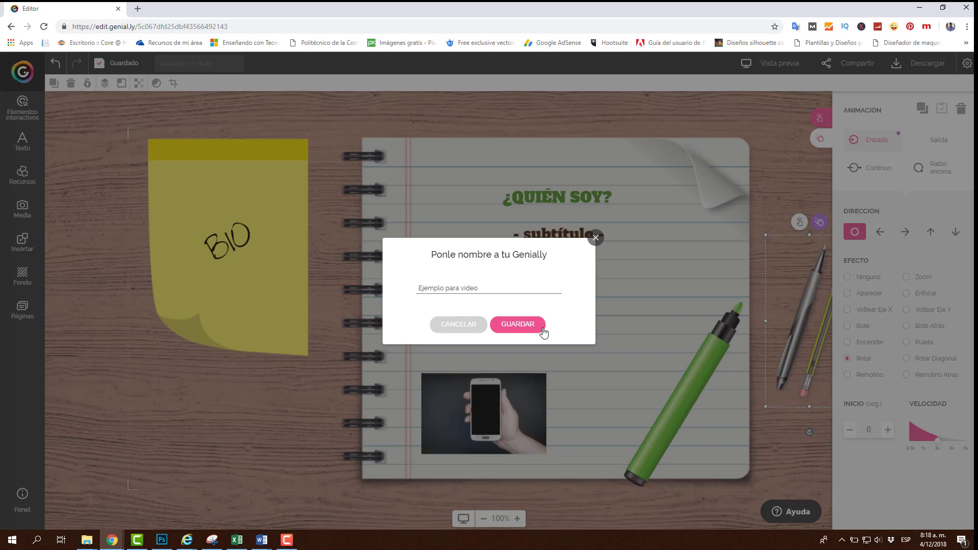
pyautogui.click(543, 331)
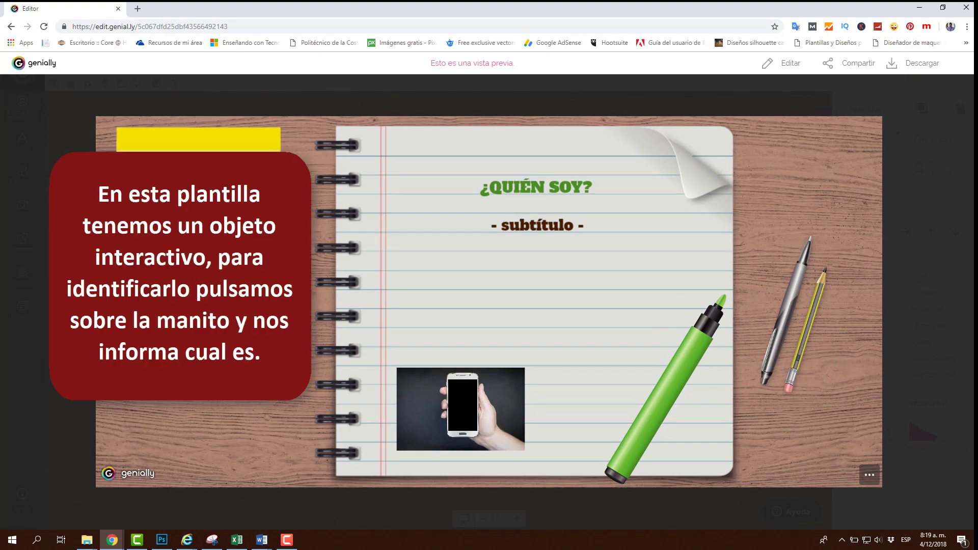
# Step: Advance to the clipboard slide and reveal interactive elements, showing the cup's HORARIO label
pyautogui.click(869, 301)
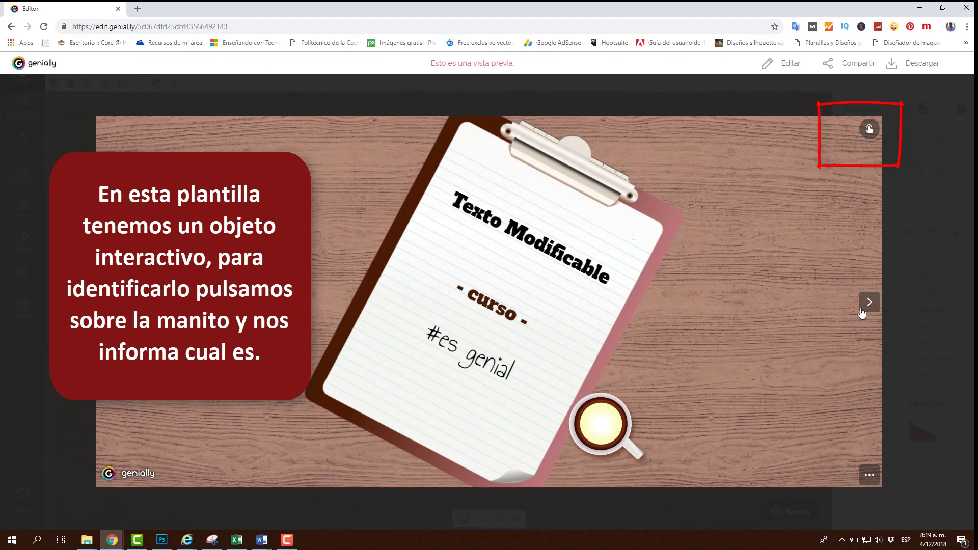
pyautogui.click(870, 130)
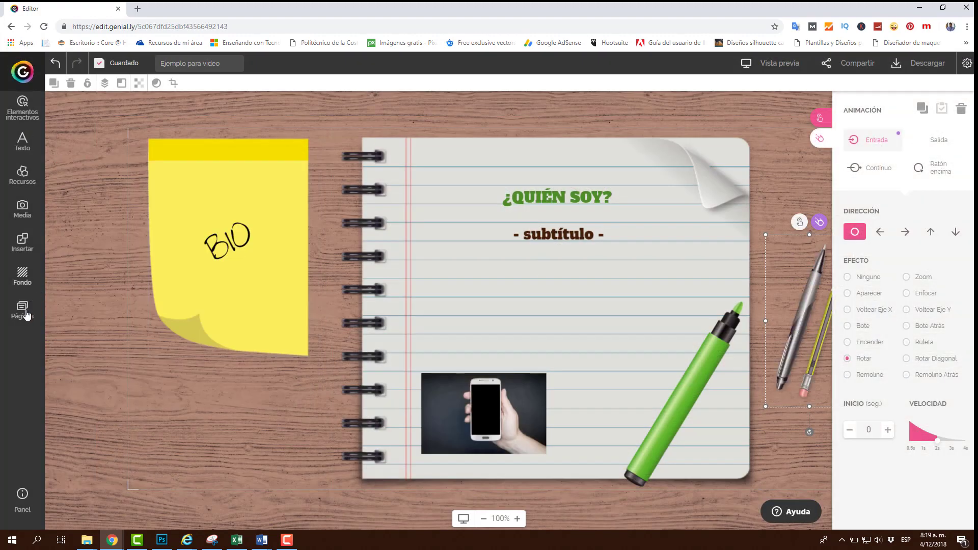
# Step: Open page 1, the Introducción clipboard page, from Páginas and select the coffee cup
pyautogui.click(22, 310)
pyautogui.click(79, 183)
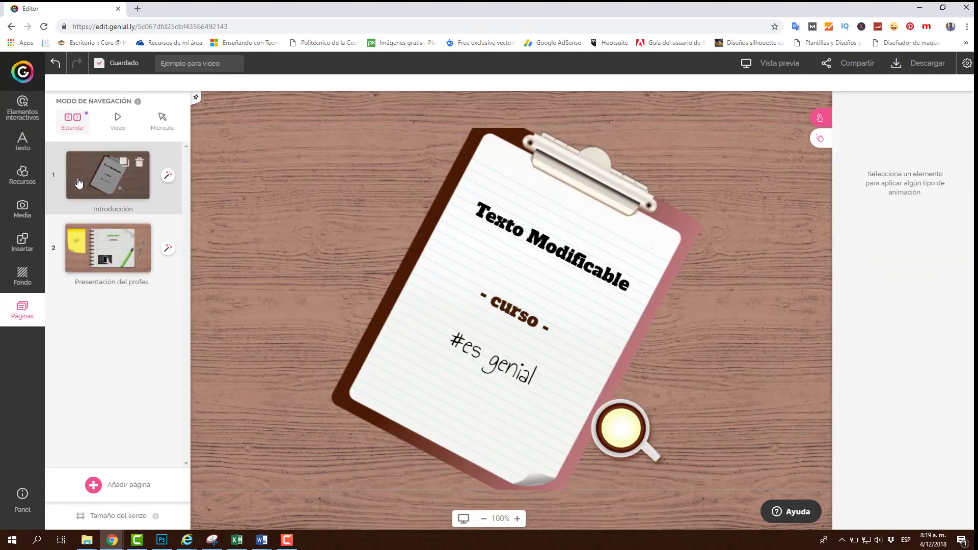
pyautogui.click(619, 427)
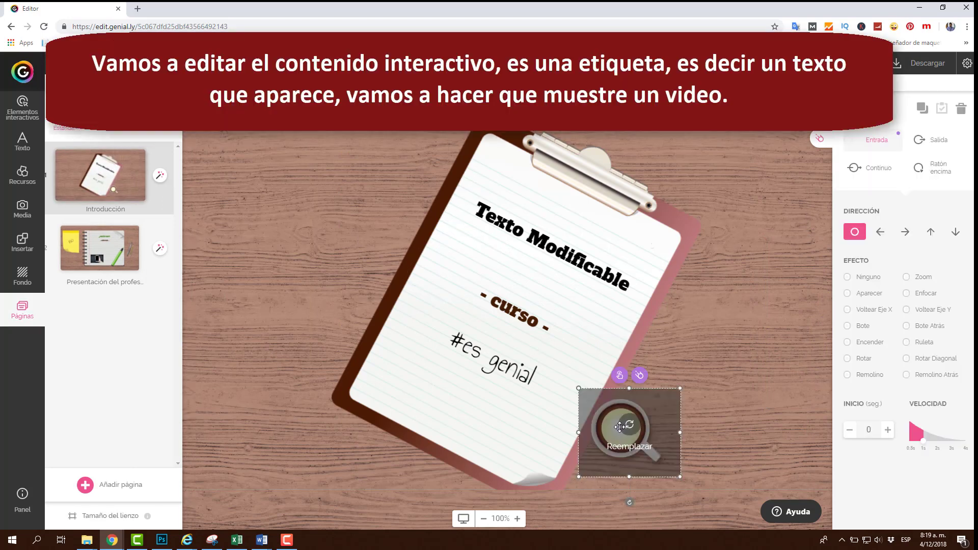
# Step: Delete the cup's HORARIO text, switch its interactivity to Ventana, and set the window to code view
pyautogui.click(619, 377)
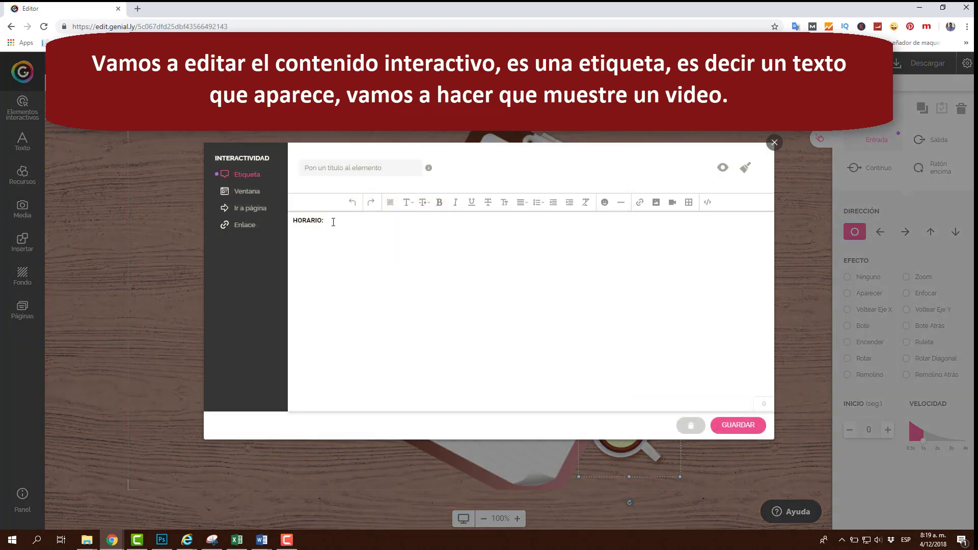
pyautogui.press('BackSpace')
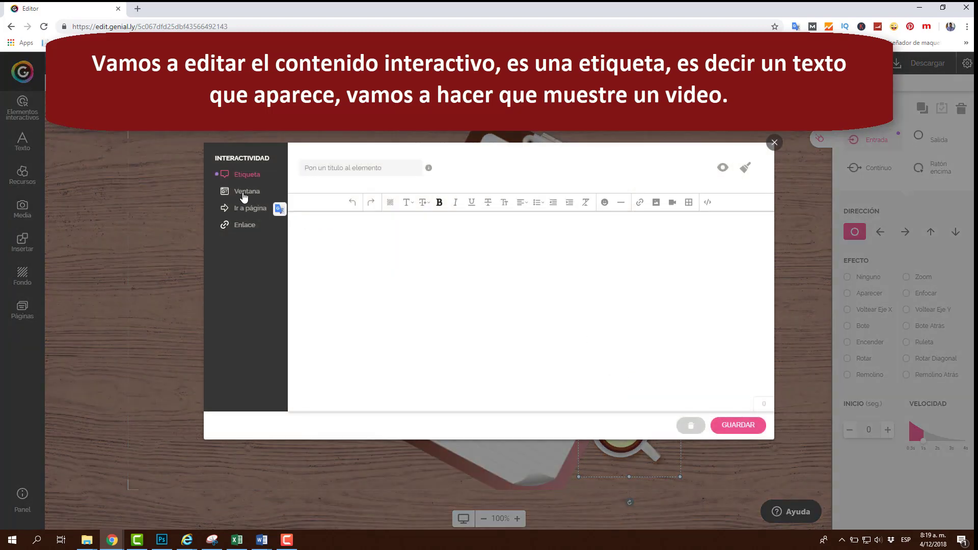
pyautogui.click(245, 196)
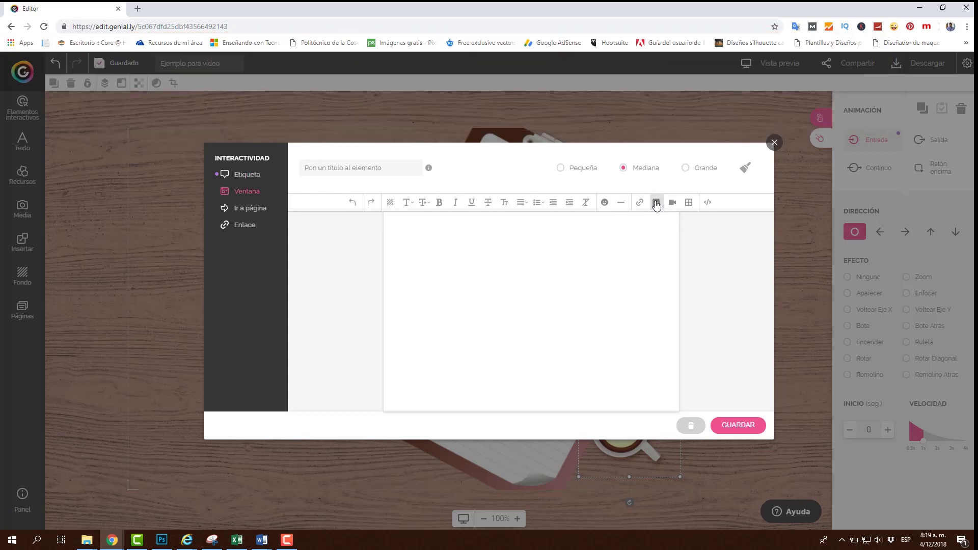
pyautogui.click(656, 203)
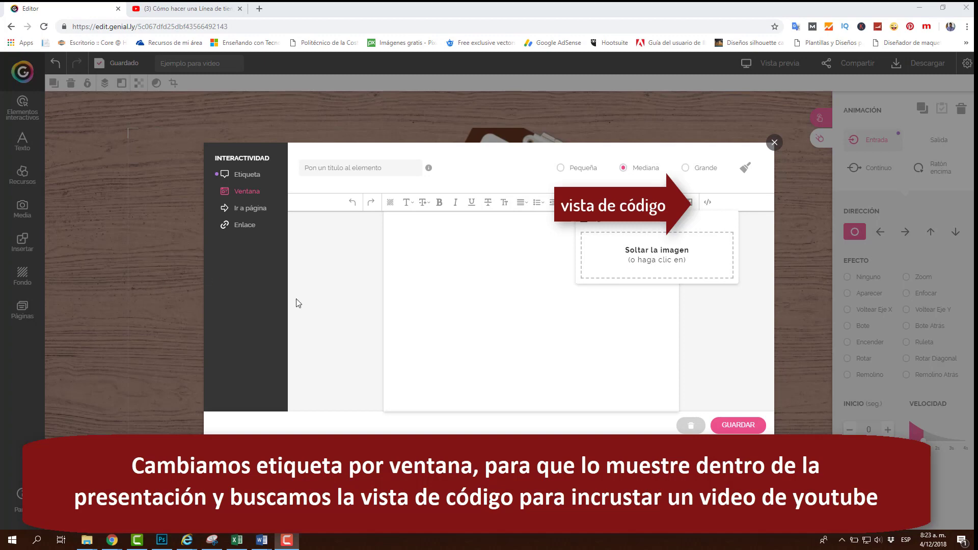
pyautogui.click(456, 262)
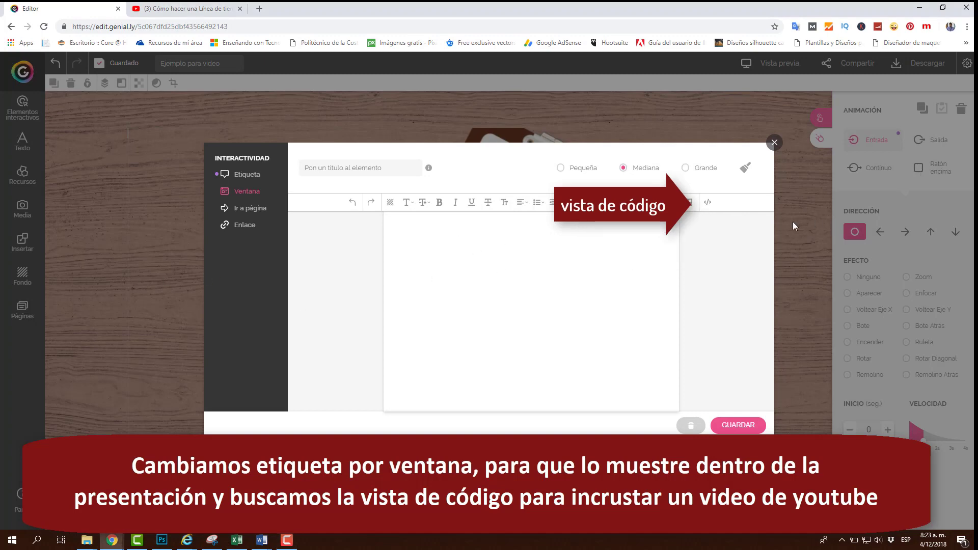
pyautogui.click(708, 202)
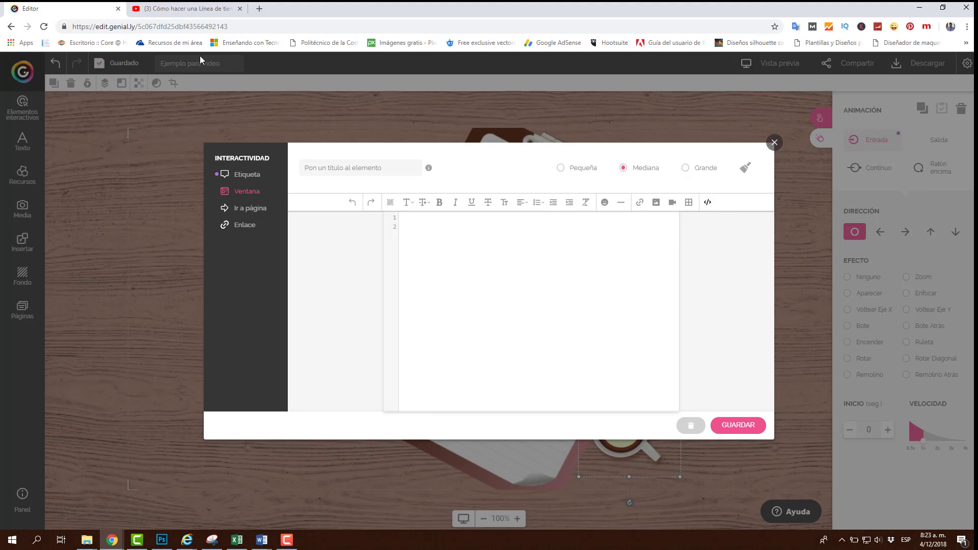
# Step: Copy the PowerPoint timeline video's full iframe code from YouTube's Compartir > Insertar dialog
pyautogui.click(179, 7)
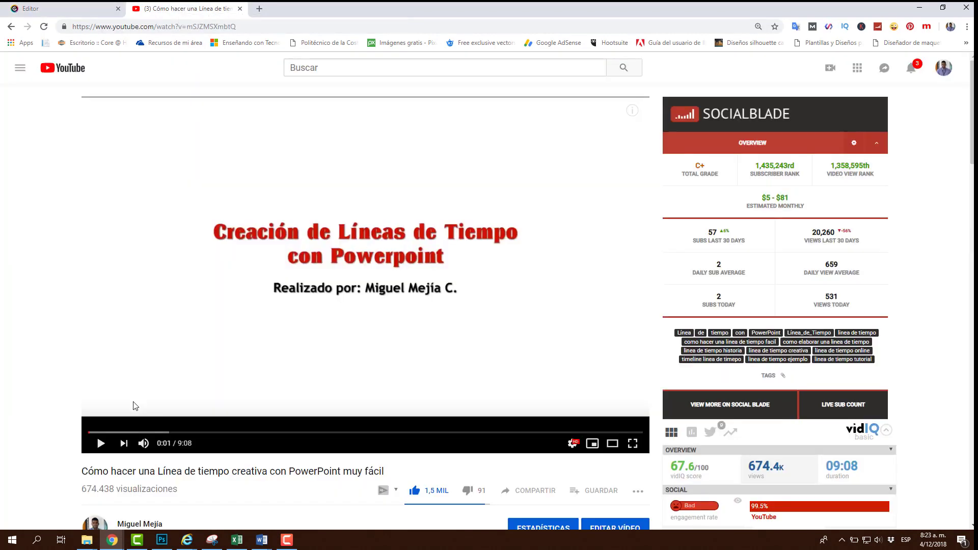
pyautogui.scroll(-1, 387, 418)
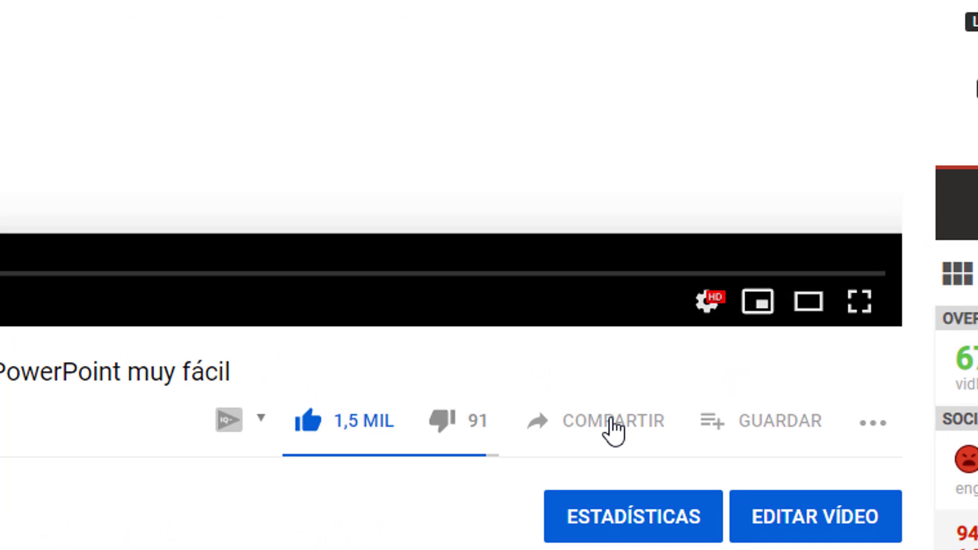
pyautogui.click(599, 367)
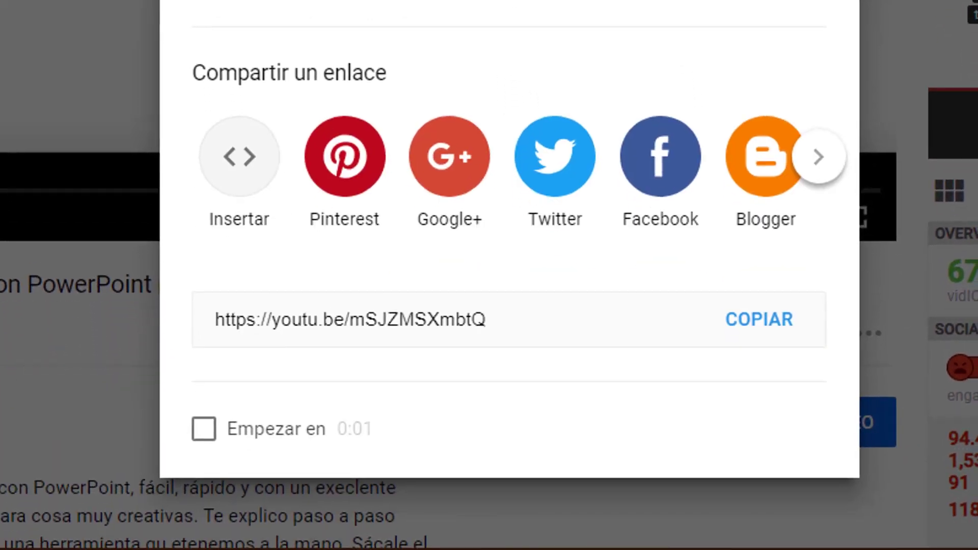
pyautogui.click(240, 157)
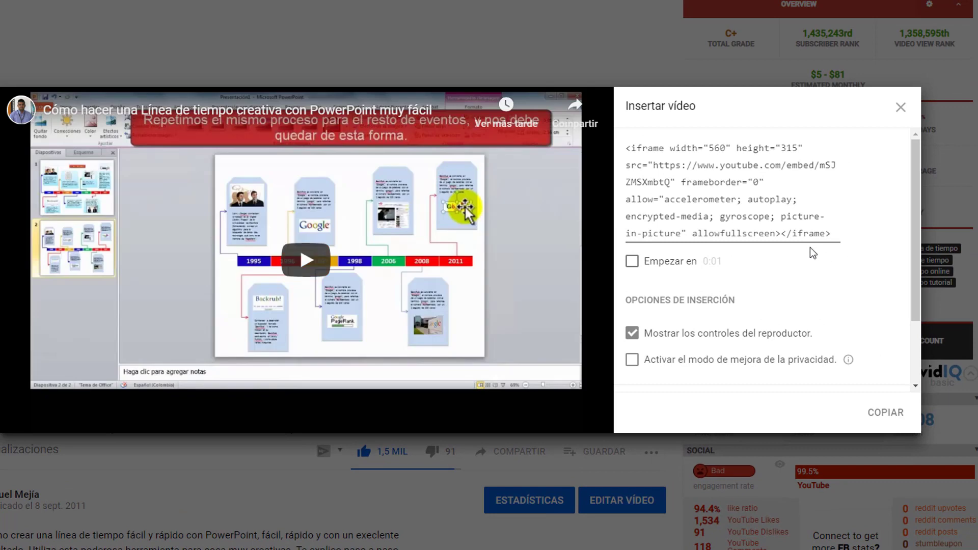
pyautogui.moveTo(836, 235); pyautogui.dragTo(618, 151)
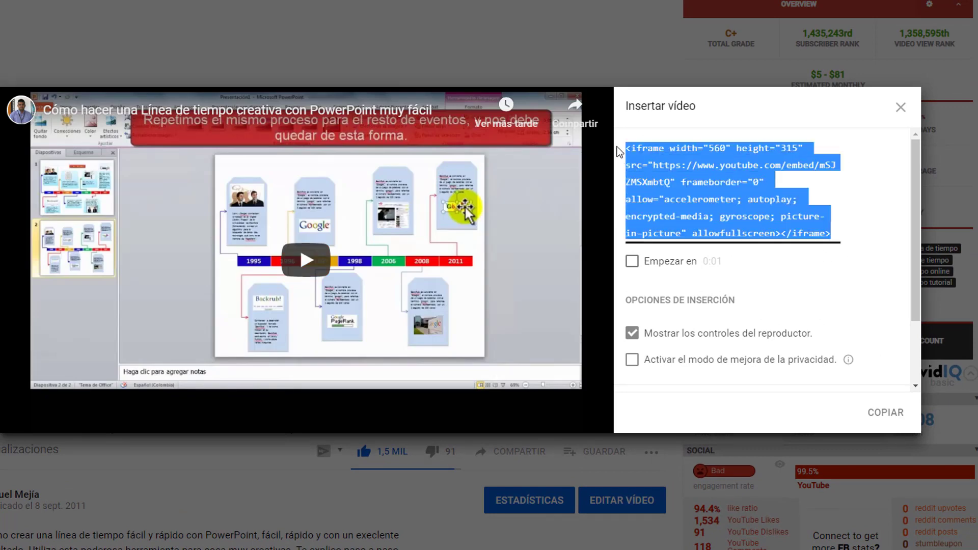
pyautogui.rightClick(739, 195)
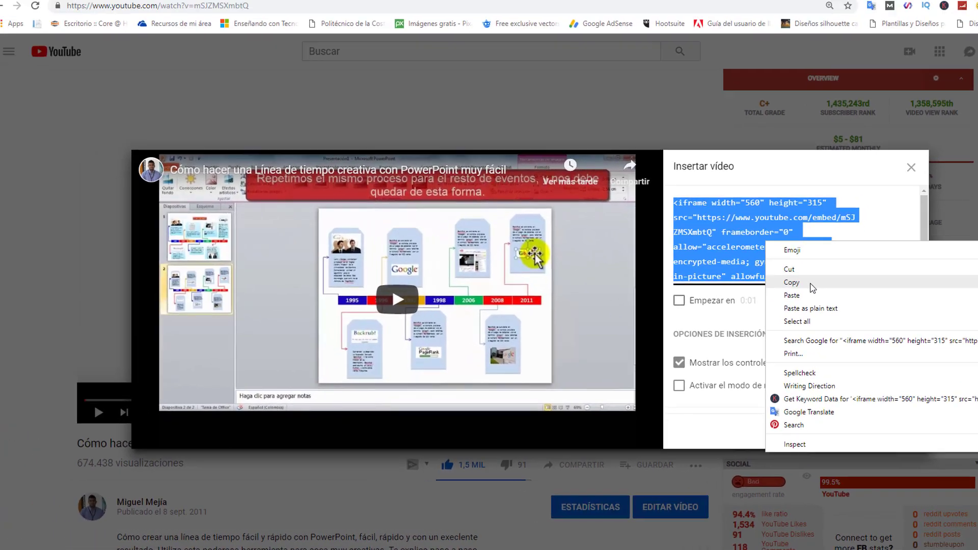
pyautogui.click(787, 242)
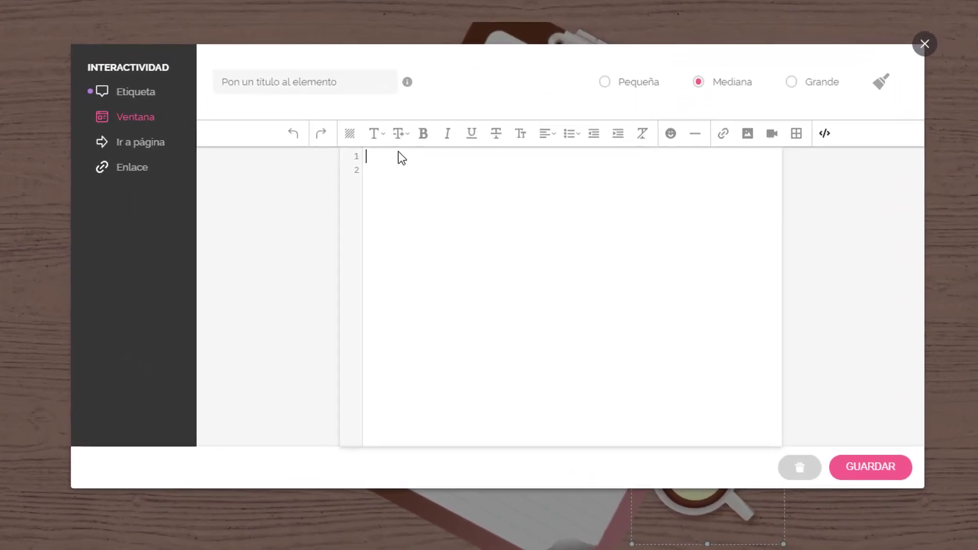
# Step: Paste the copied YouTube iframe into the cup window's code editor and save it with Guardar
pyautogui.rightClick(400, 153)
pyautogui.click(464, 267)
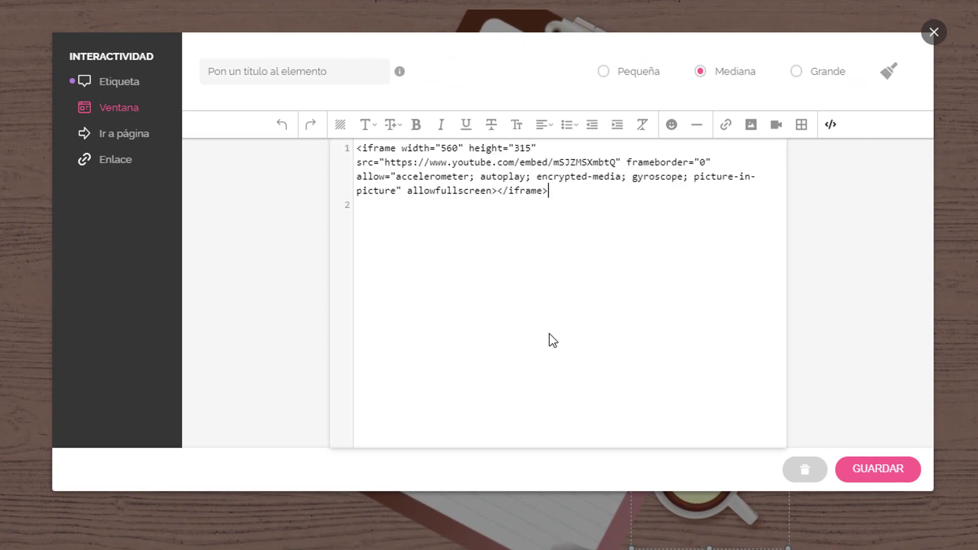
pyautogui.click(889, 474)
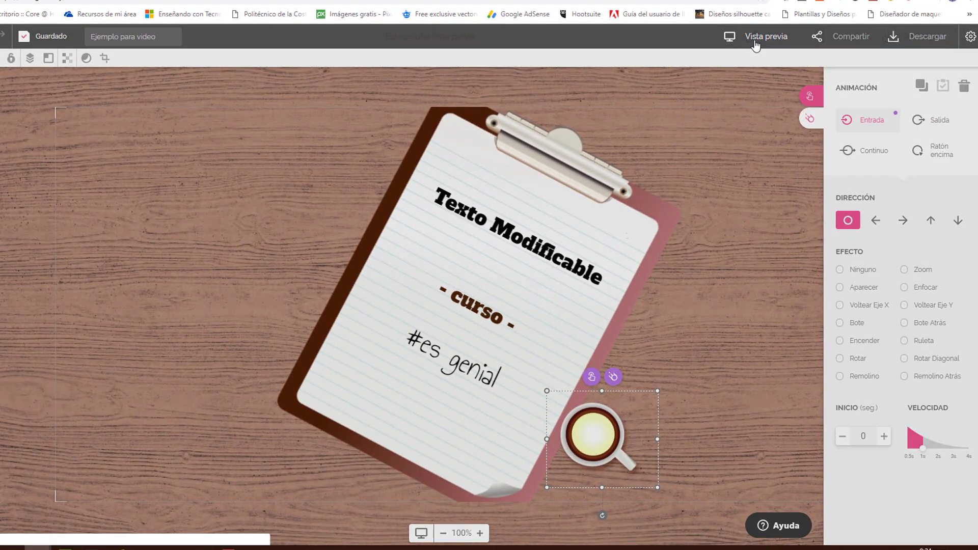
# Step: Preview the presentation and play the coffee cup's YouTube video, then go to the ¿QUIÉN SOY? slide
pyautogui.click(756, 45)
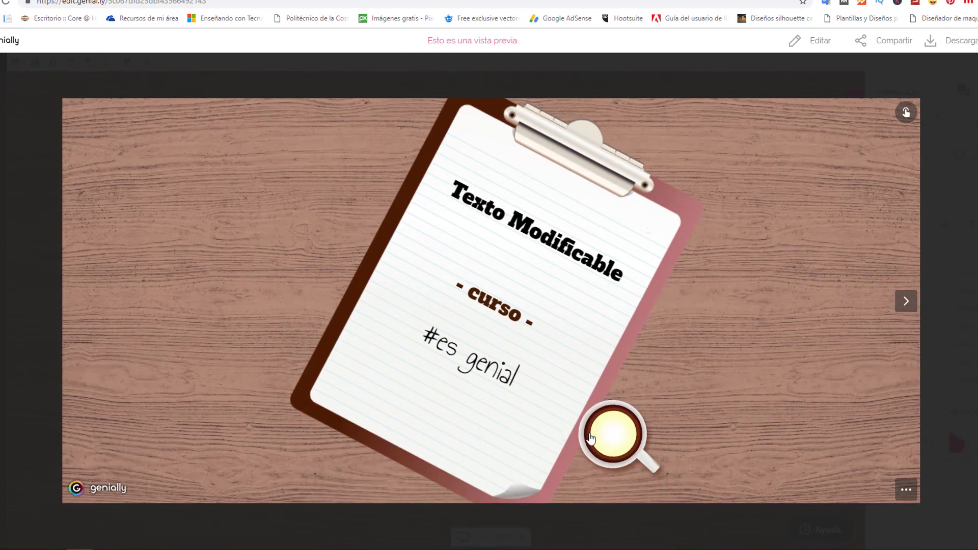
pyautogui.click(905, 112)
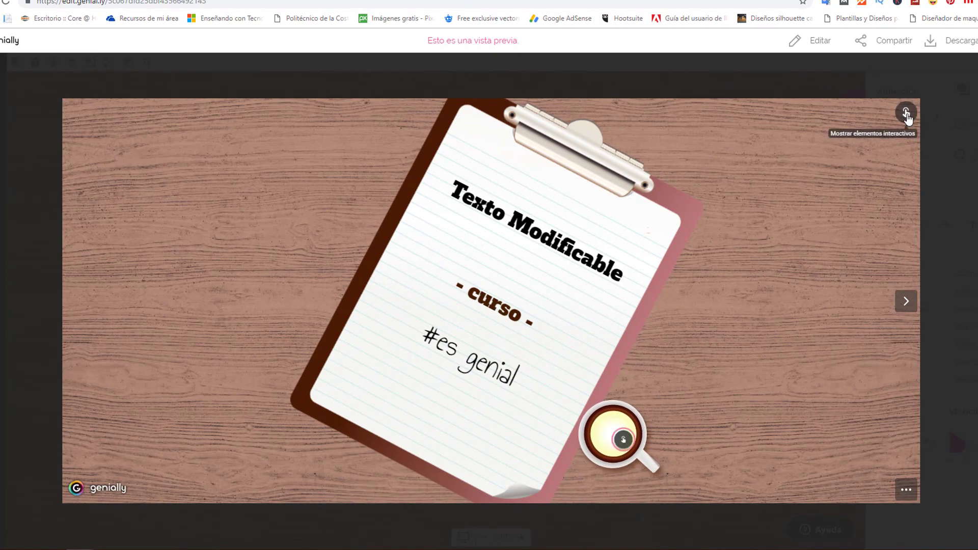
pyautogui.click(623, 439)
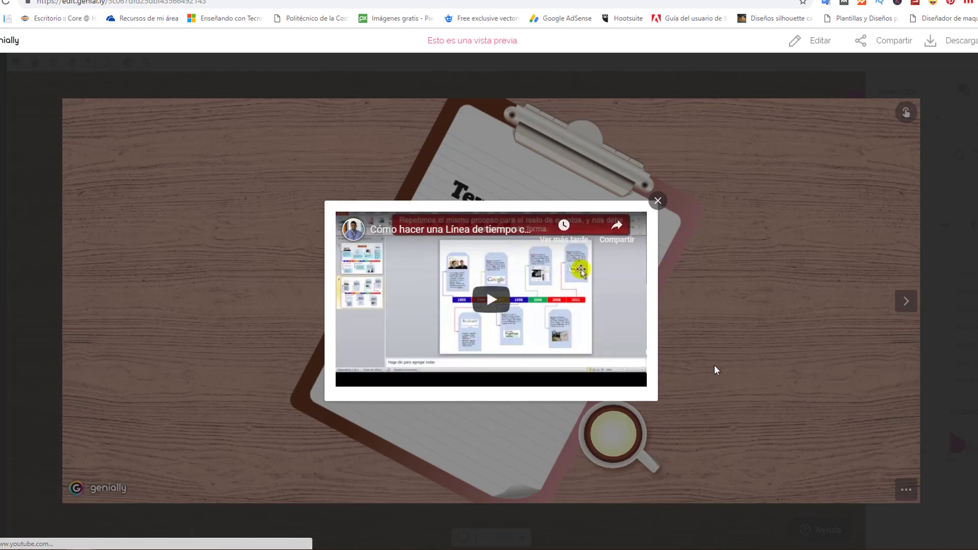
pyautogui.click(492, 299)
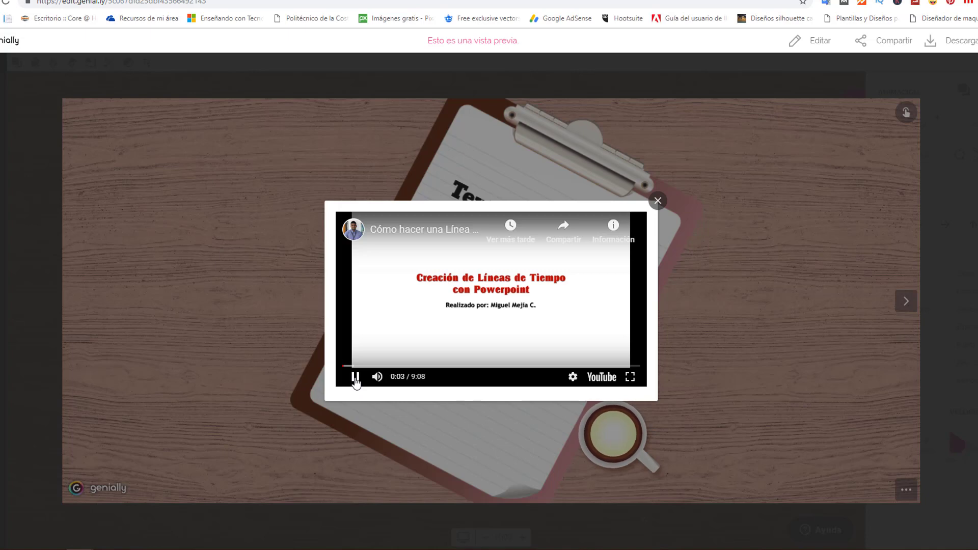
pyautogui.click(355, 377)
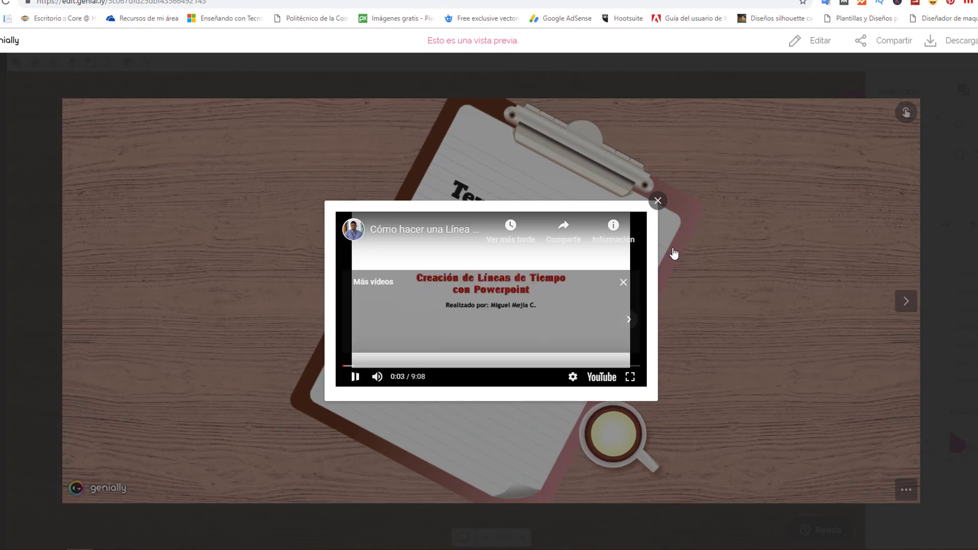
pyautogui.click(657, 200)
pyautogui.click(906, 300)
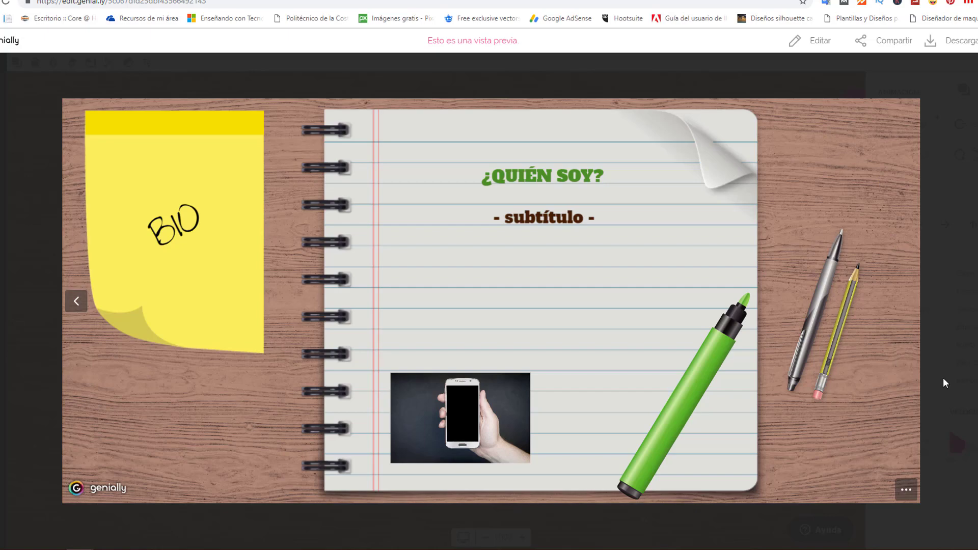
# Step: Exit preview and insert the '¿Qué vamos a aprender?' template as the second page
pyautogui.click(951, 359)
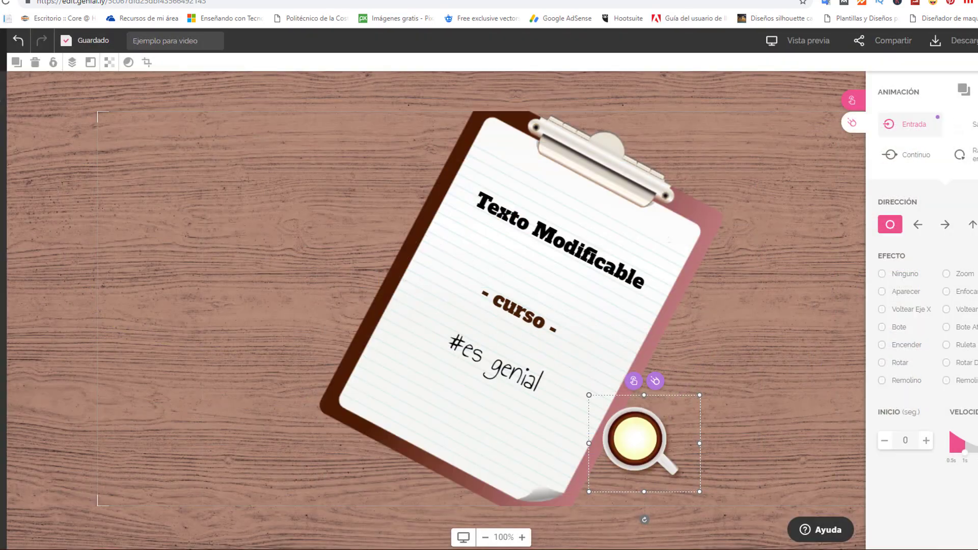
pyautogui.click(4, 310)
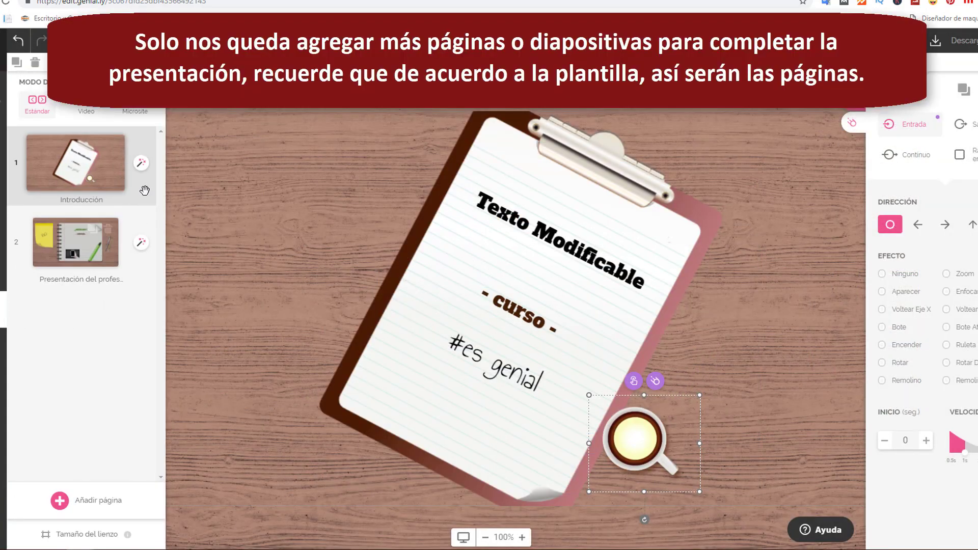
pyautogui.click(60, 500)
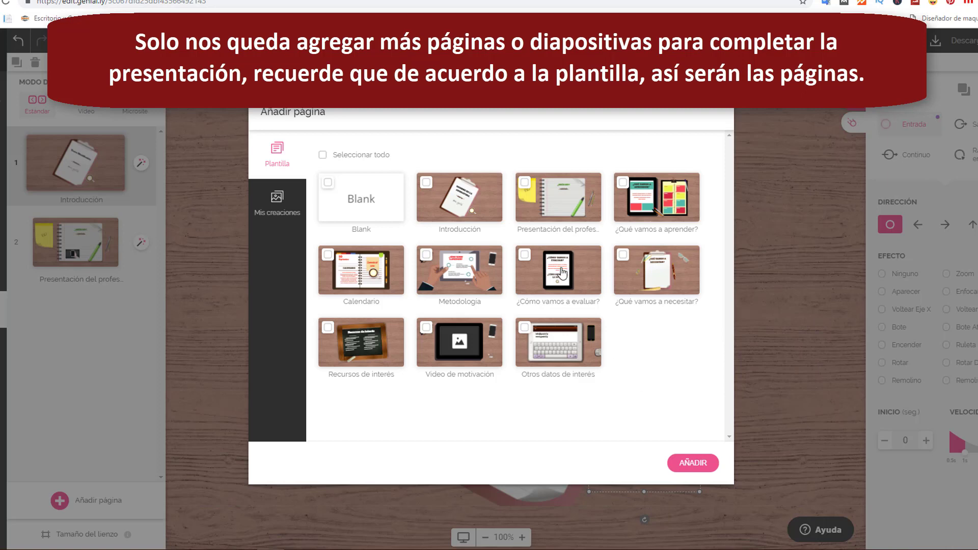
pyautogui.click(680, 211)
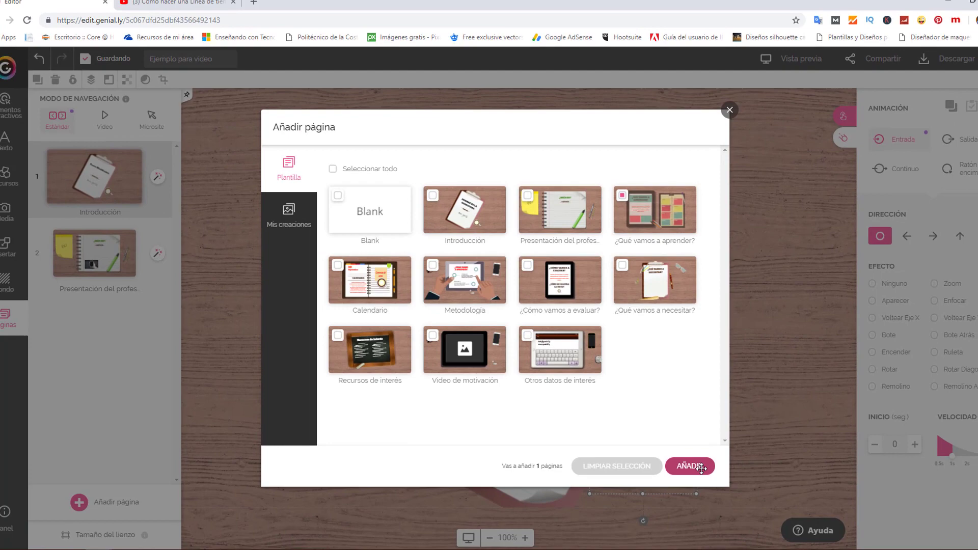
pyautogui.click(705, 469)
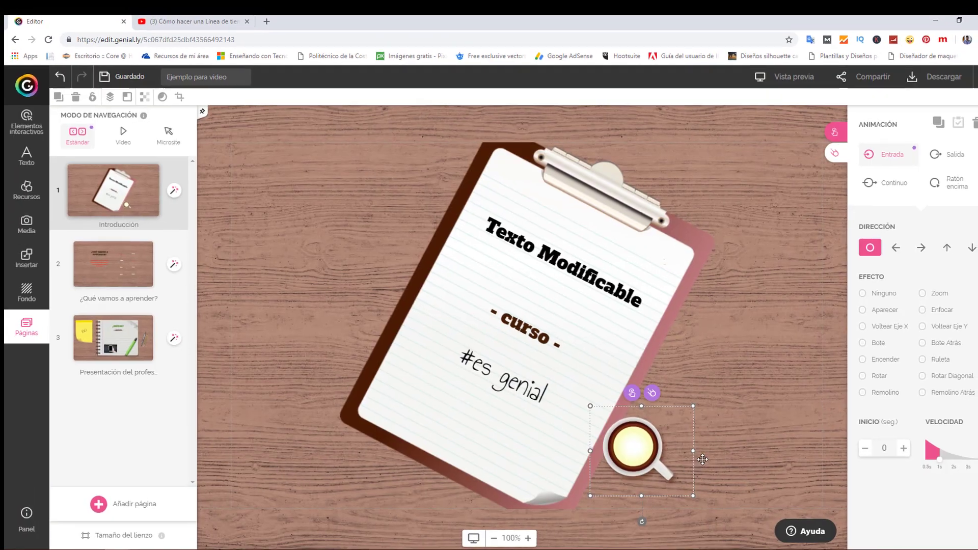
pyautogui.click(27, 331)
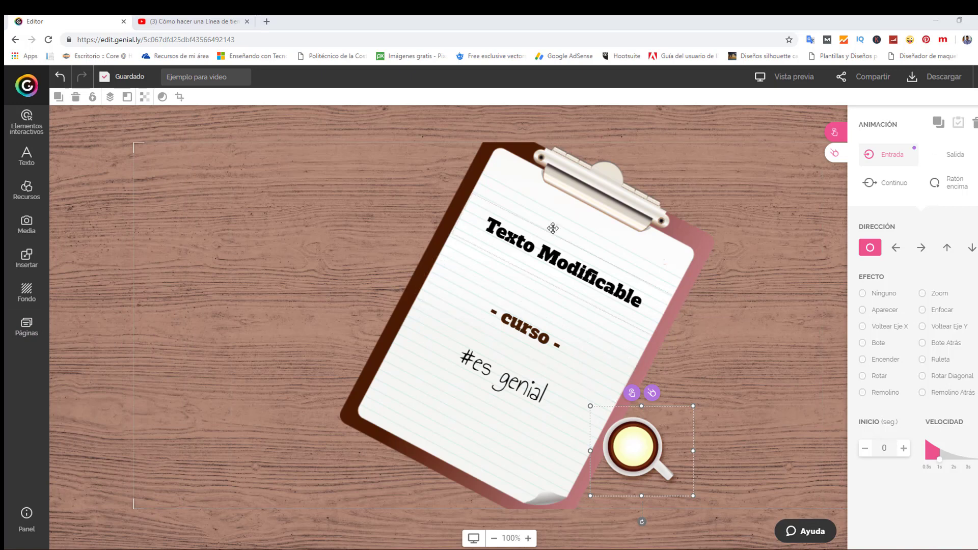
pyautogui.click(35, 328)
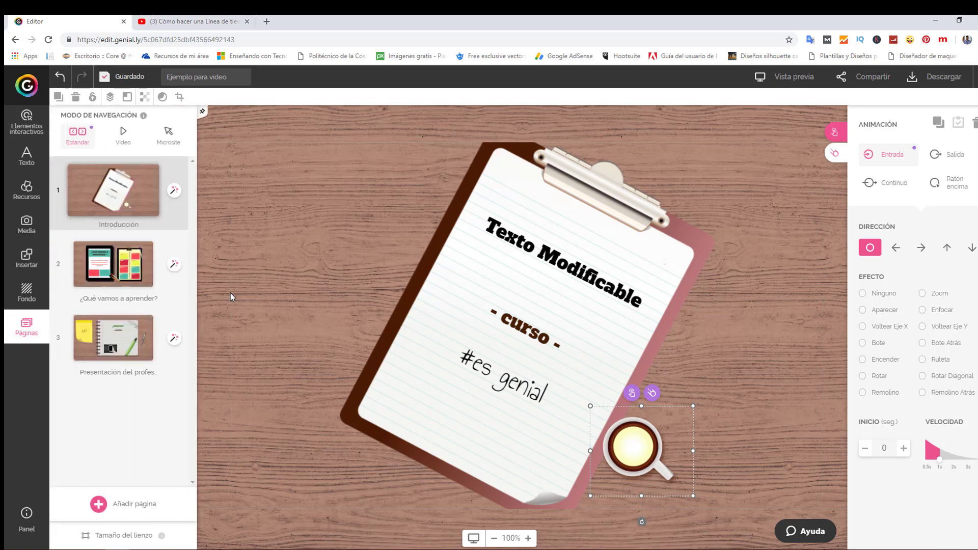
# Step: On page 3, place a Título 1 heading on the notebook and move the green marker lower
pyautogui.click(119, 351)
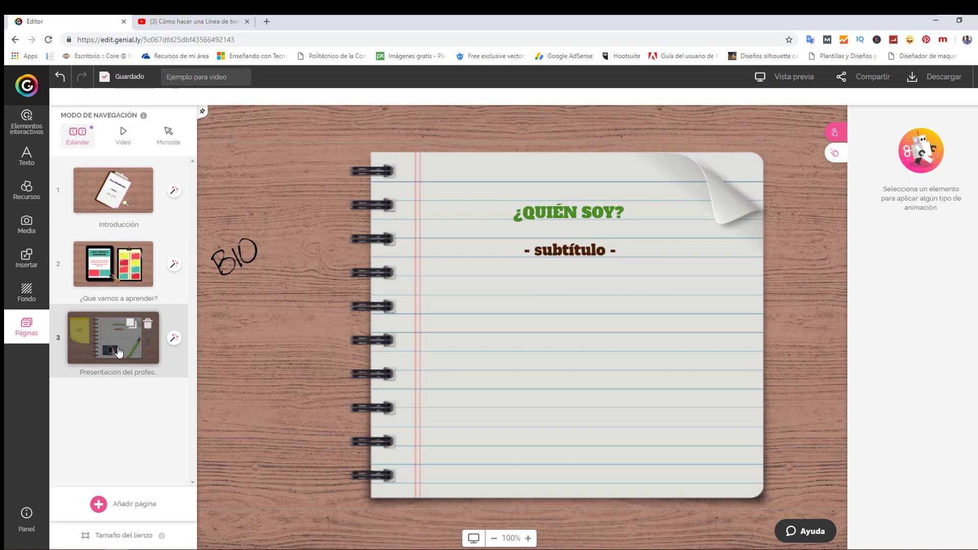
pyautogui.click(26, 156)
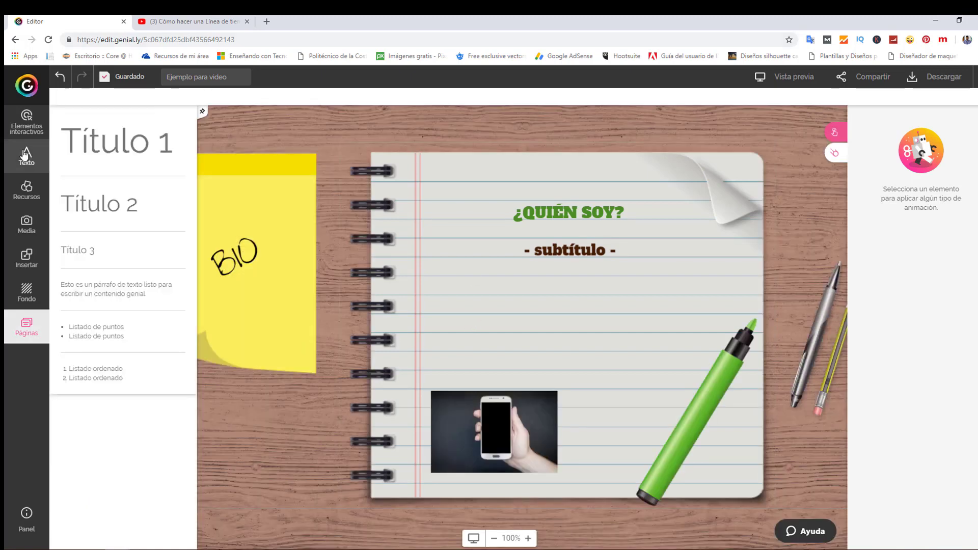
pyautogui.click(92, 150)
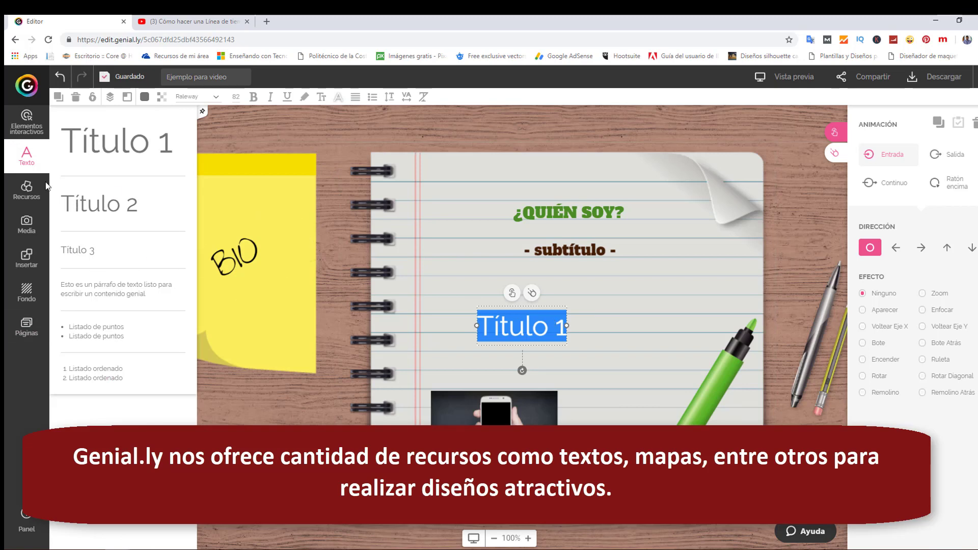
pyautogui.click(441, 326)
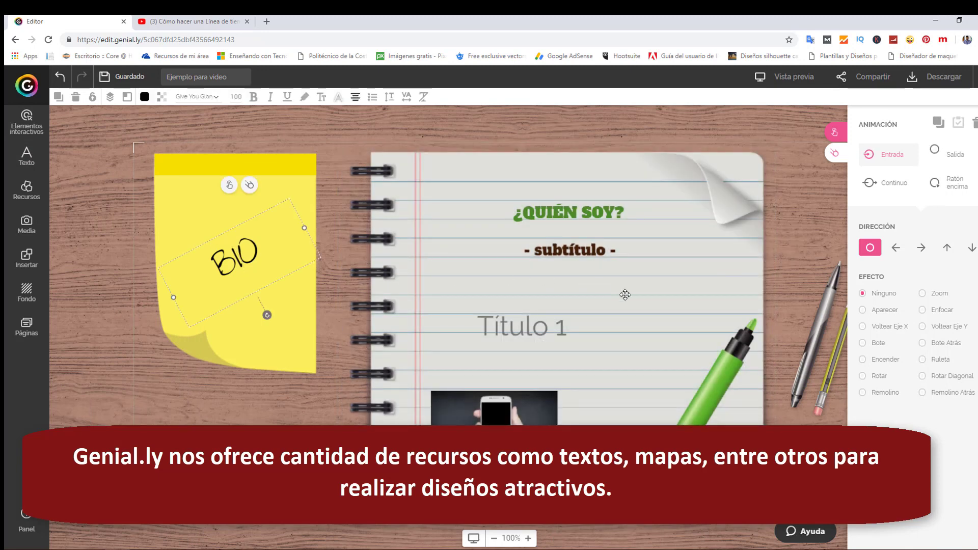
pyautogui.moveTo(499, 326); pyautogui.dragTo(455, 320)
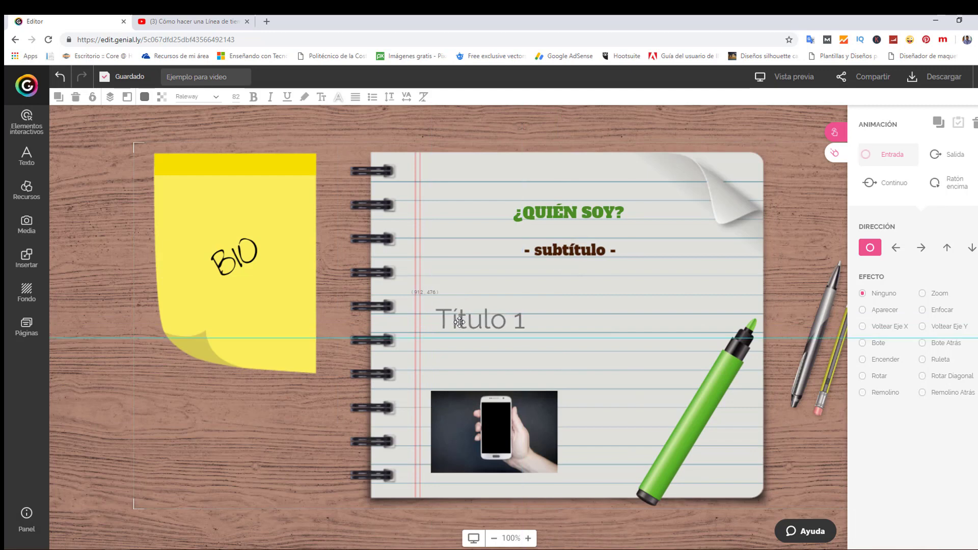
pyautogui.moveTo(739, 363); pyautogui.dragTo(712, 382)
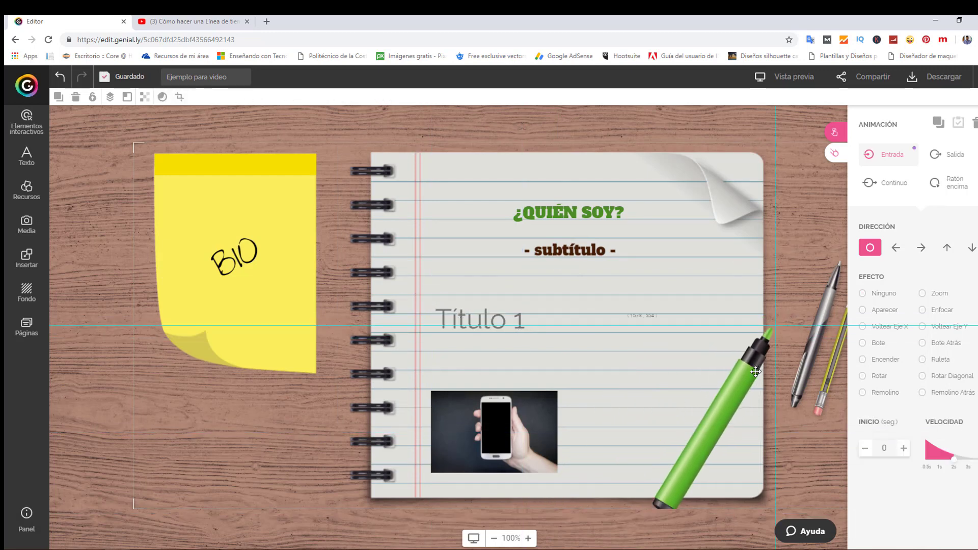
pyautogui.click(37, 193)
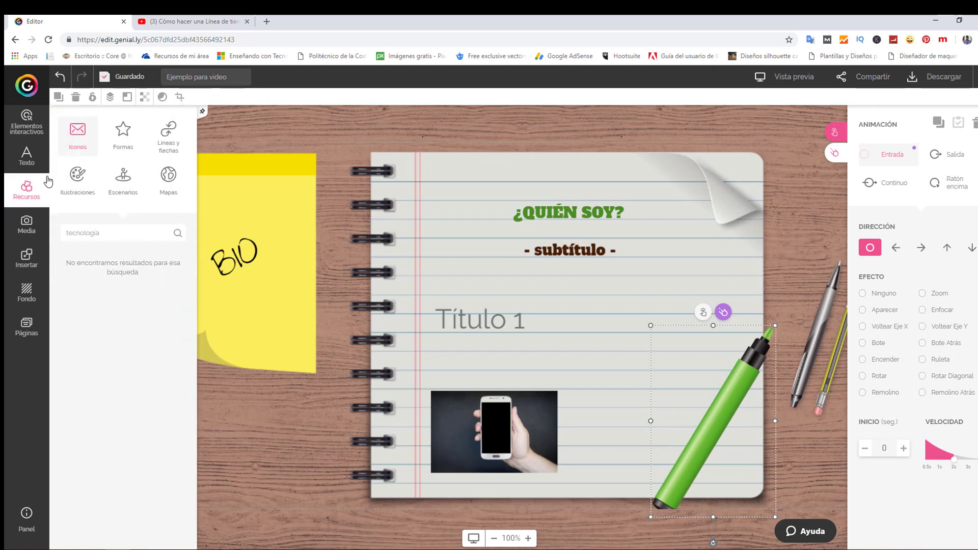
# Step: Browse the Ilustraciones, Escenarios and Mapas libraries, clearing the old 'tecnologia' search to list all maps
pyautogui.click(77, 177)
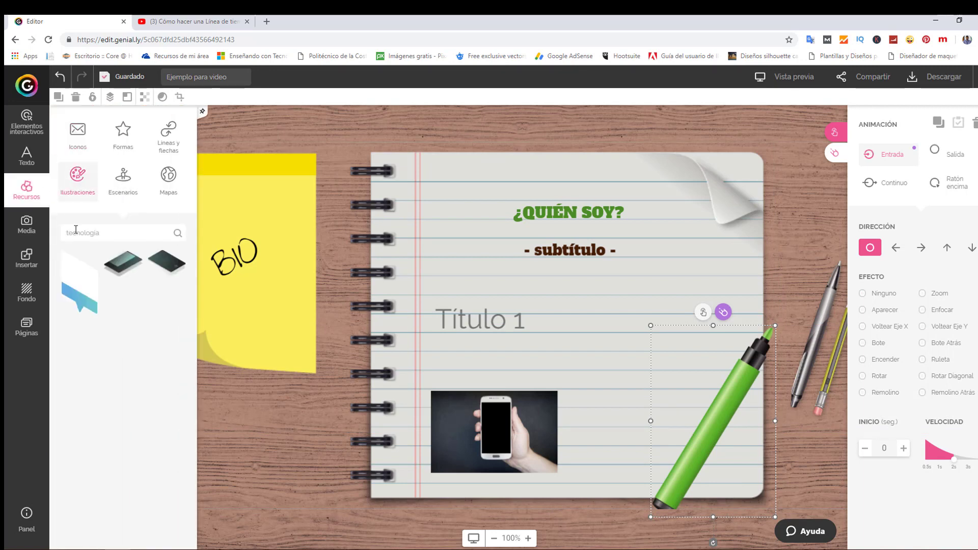
pyautogui.click(123, 180)
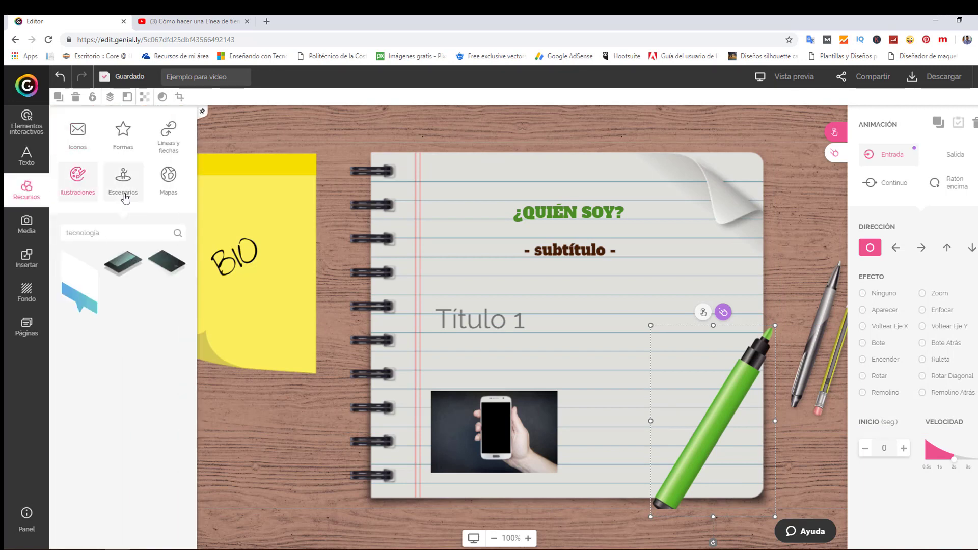
pyautogui.click(162, 179)
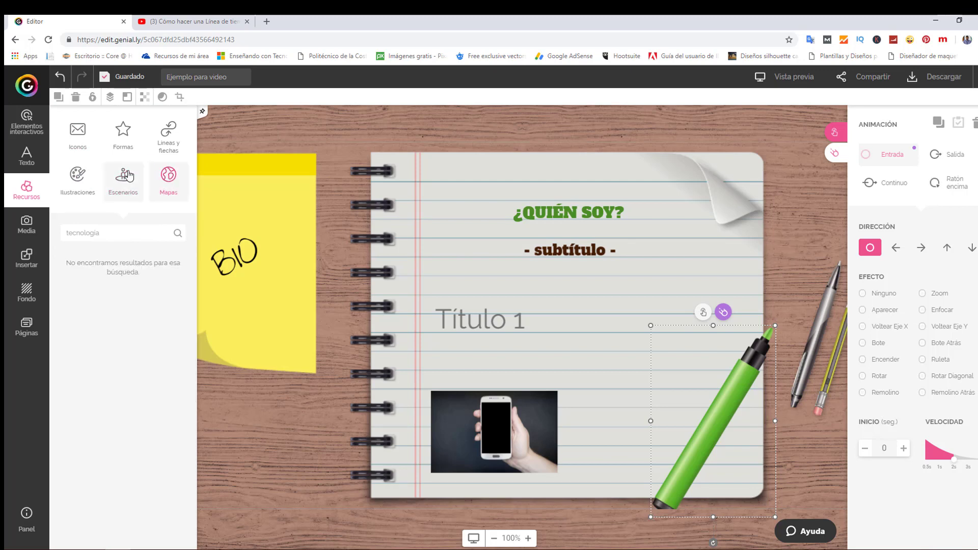
pyautogui.doubleClick(62, 233)
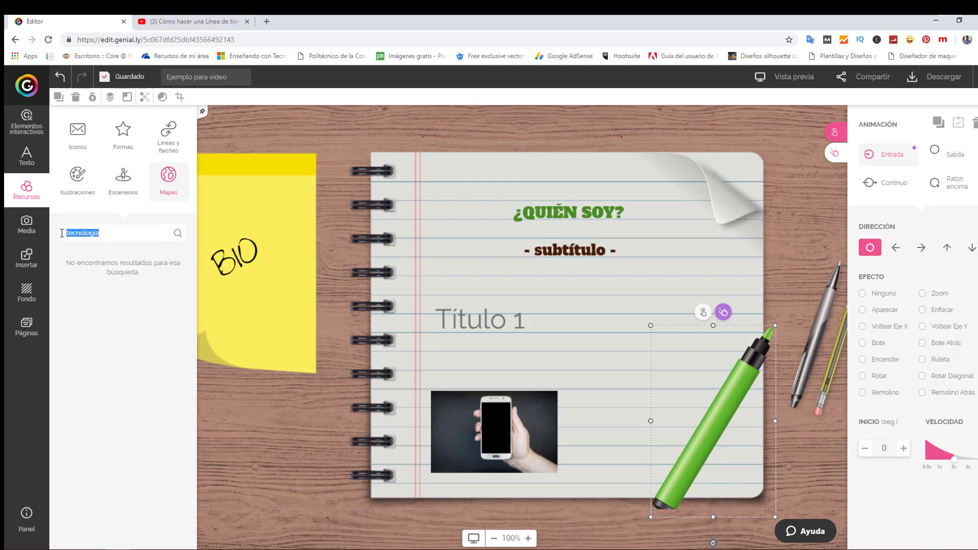
pyautogui.press('BackSpace')
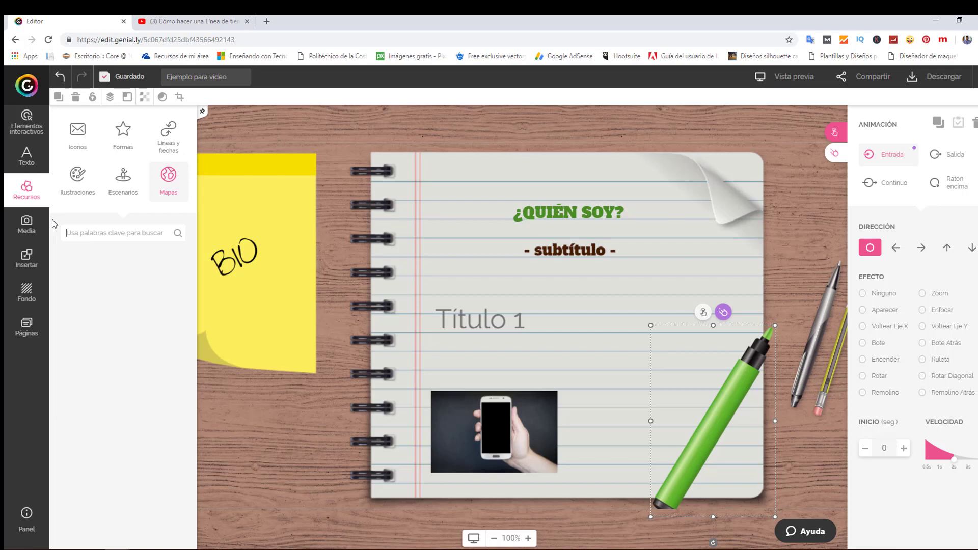
pyautogui.click(178, 233)
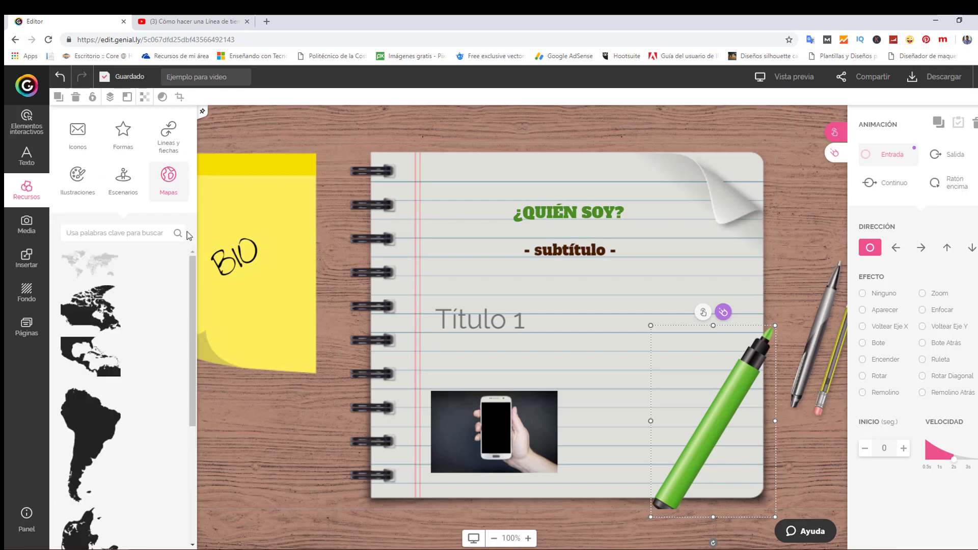
pyautogui.scroll(-2, 113, 371)
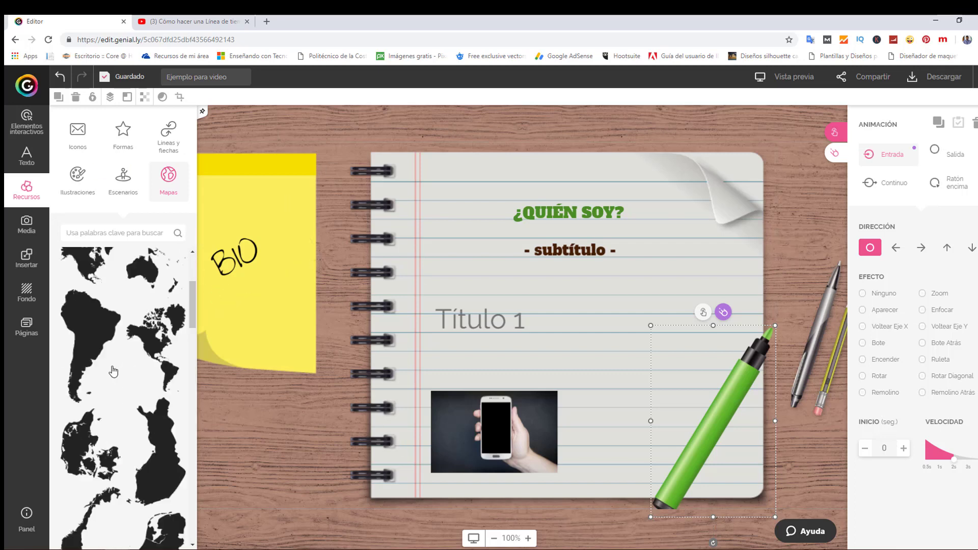
pyautogui.scroll(-3, 113, 371)
pyautogui.scroll(-2, 113, 371)
pyautogui.scroll(-2, 113, 372)
pyautogui.scroll(-1, 113, 371)
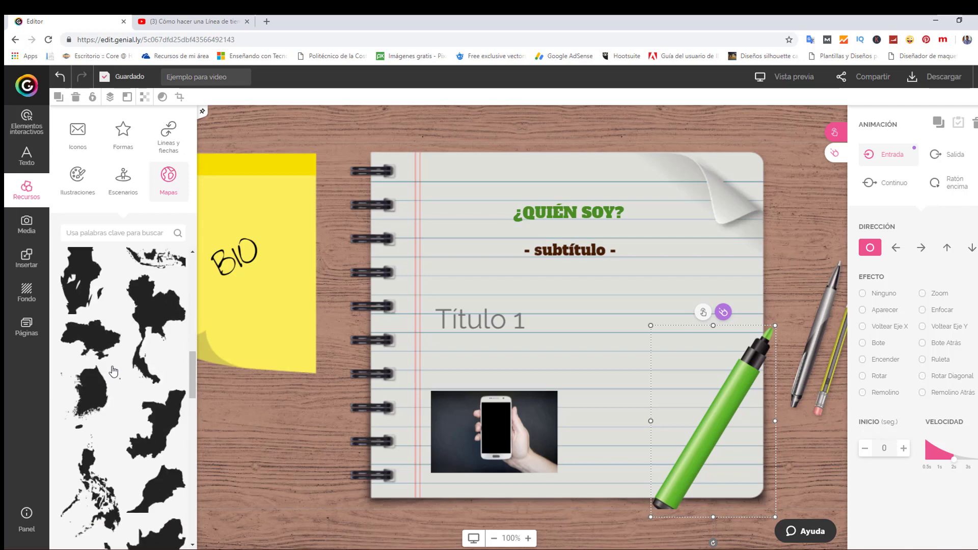
pyautogui.scroll(-3, 113, 372)
pyautogui.scroll(-2, 113, 371)
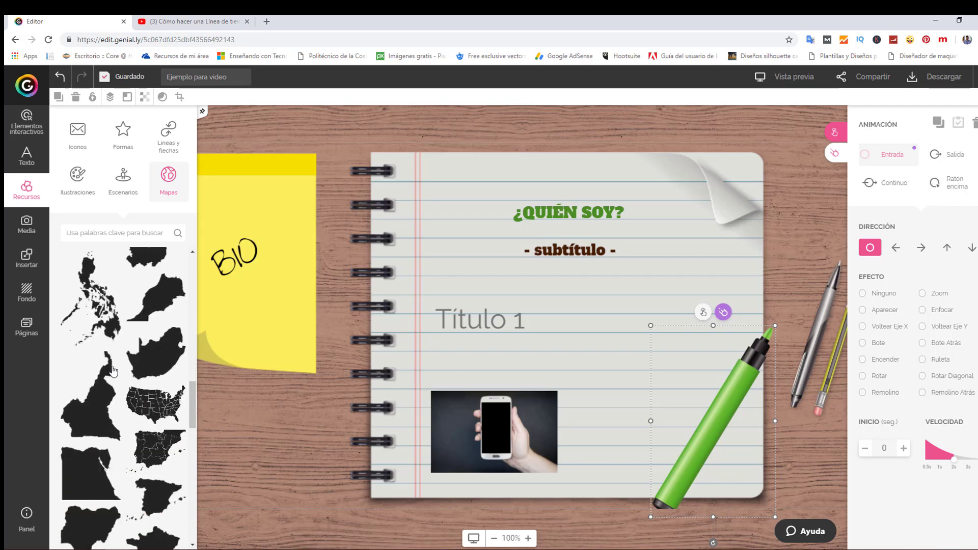
# Step: Look through the Formas, Iconos and Líneas y flechas libraries, scrolling the full icon collection
pyautogui.click(121, 149)
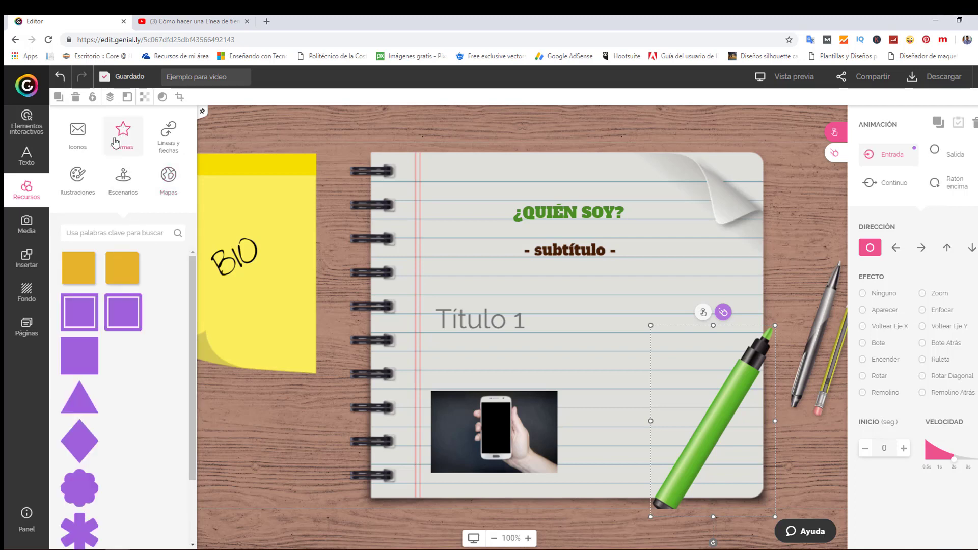
pyautogui.click(78, 140)
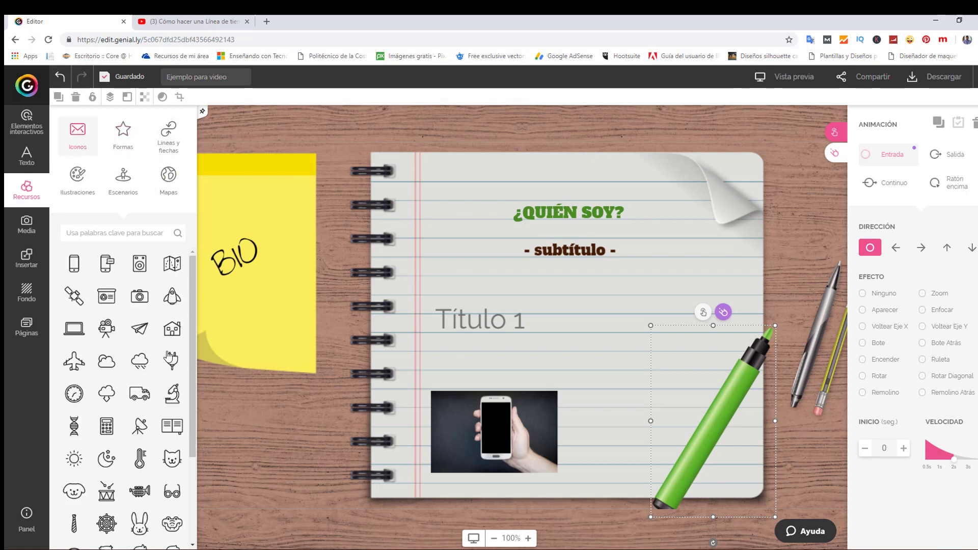
pyautogui.click(169, 134)
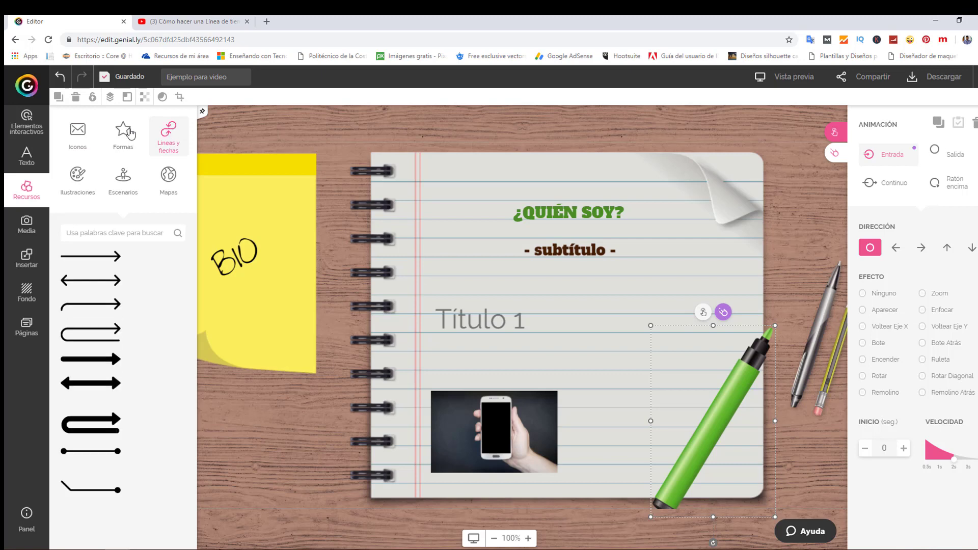
pyautogui.click(74, 132)
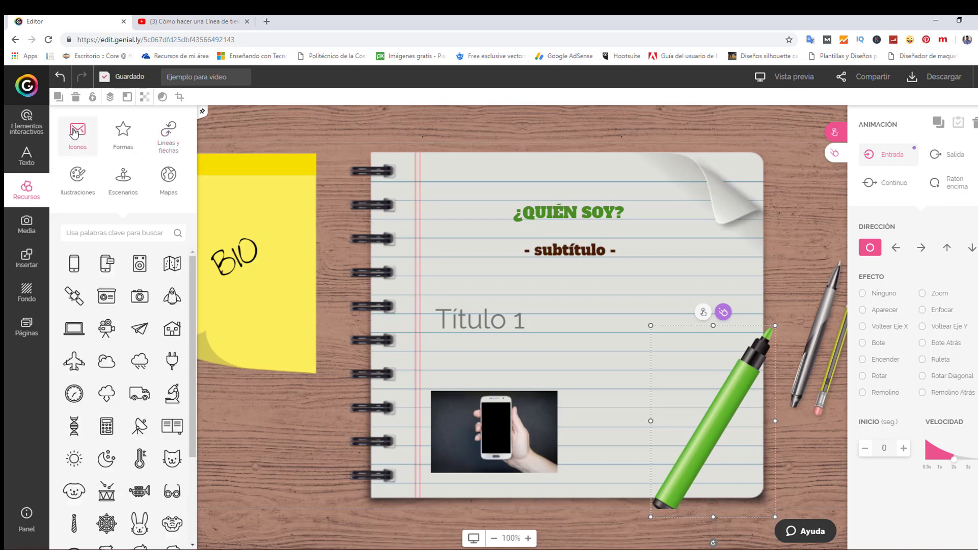
pyautogui.scroll(-5, 109, 395)
pyautogui.scroll(-5, 115, 400)
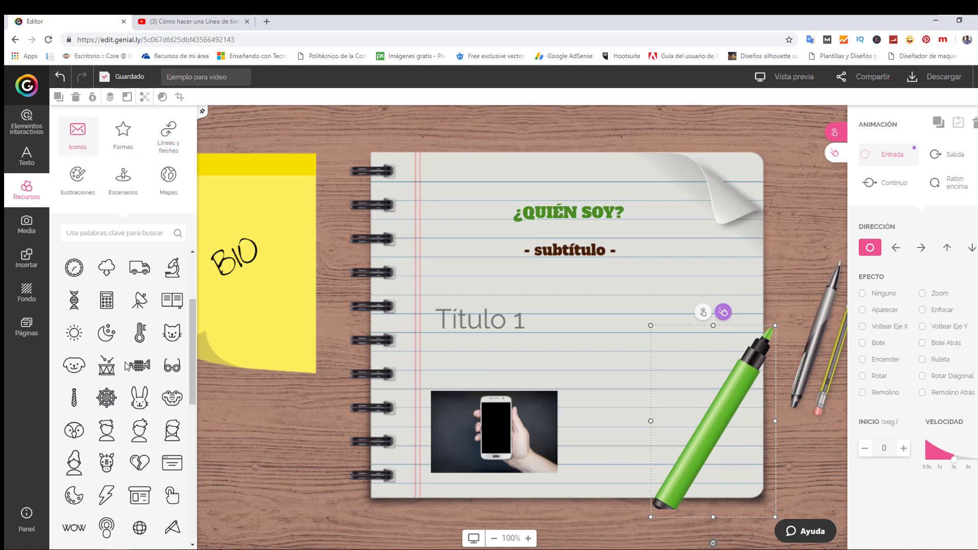
pyautogui.scroll(-1, 132, 361)
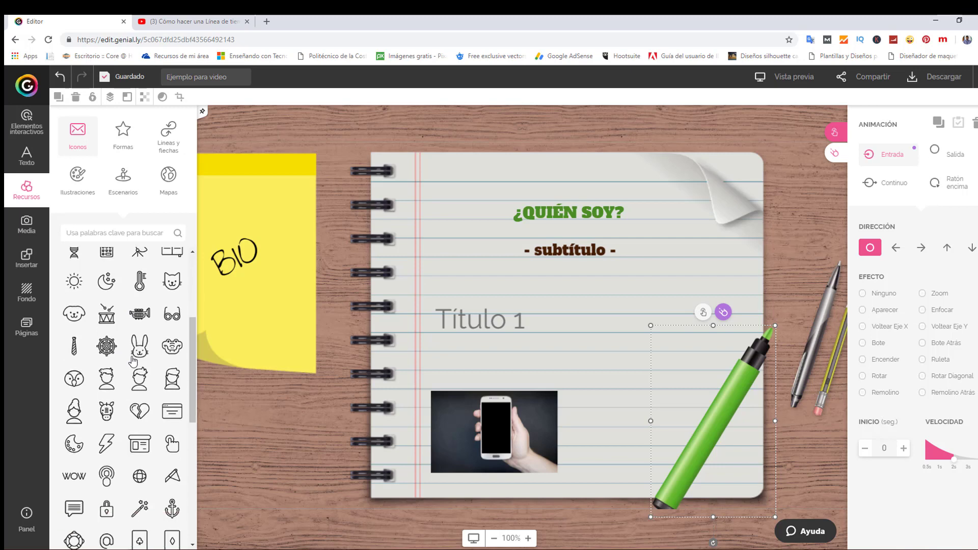
pyautogui.scroll(-1, 133, 361)
pyautogui.scroll(-1, 133, 361)
pyautogui.scroll(-1, 133, 361)
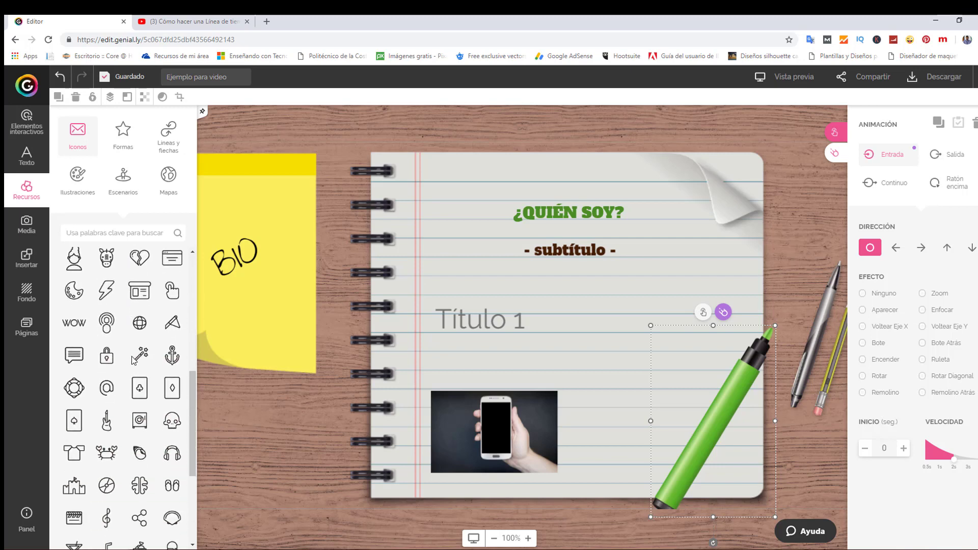
pyautogui.scroll(-1, 133, 360)
pyautogui.scroll(-1, 133, 361)
pyautogui.scroll(-2, 133, 361)
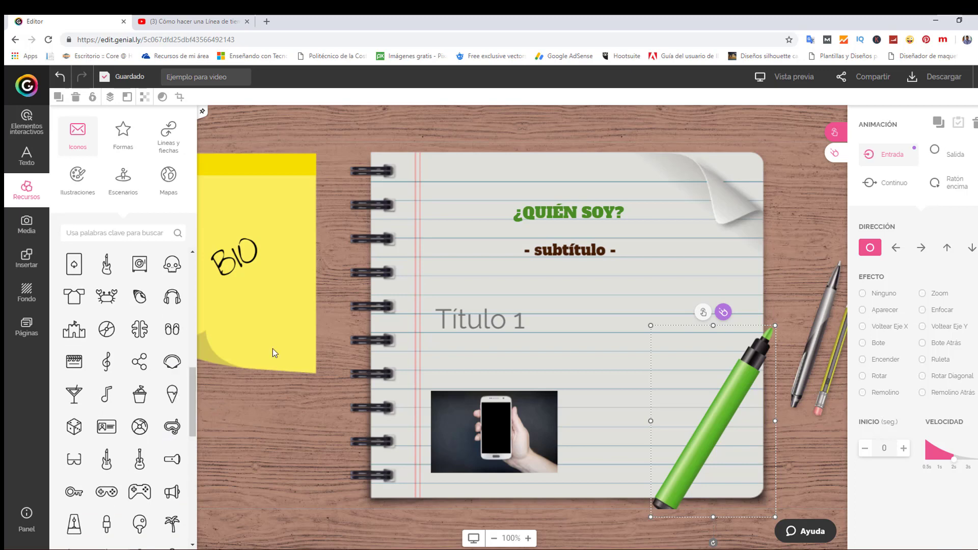
# Step: Return to the Formas library and scroll down through the shapes
pyautogui.click(116, 138)
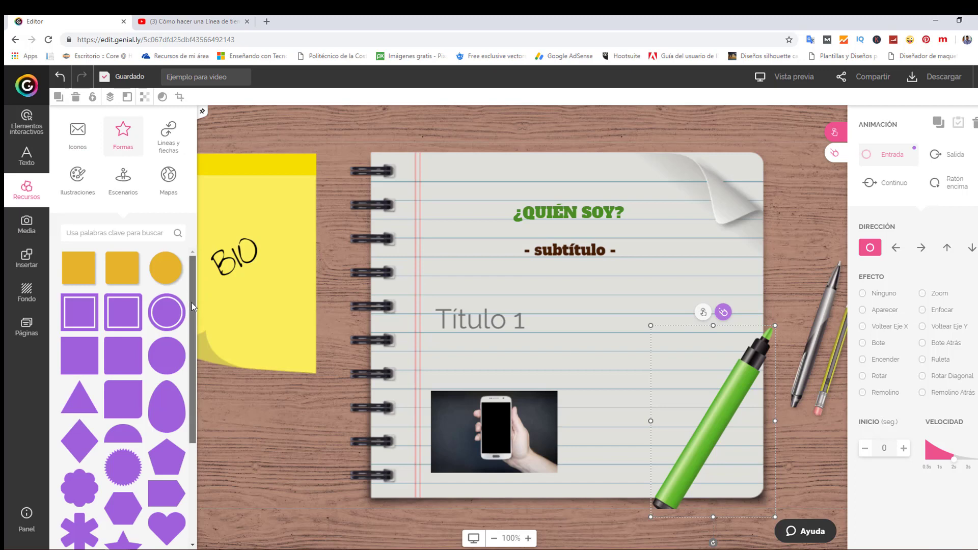
pyautogui.moveTo(190, 283); pyautogui.dragTo(194, 385)
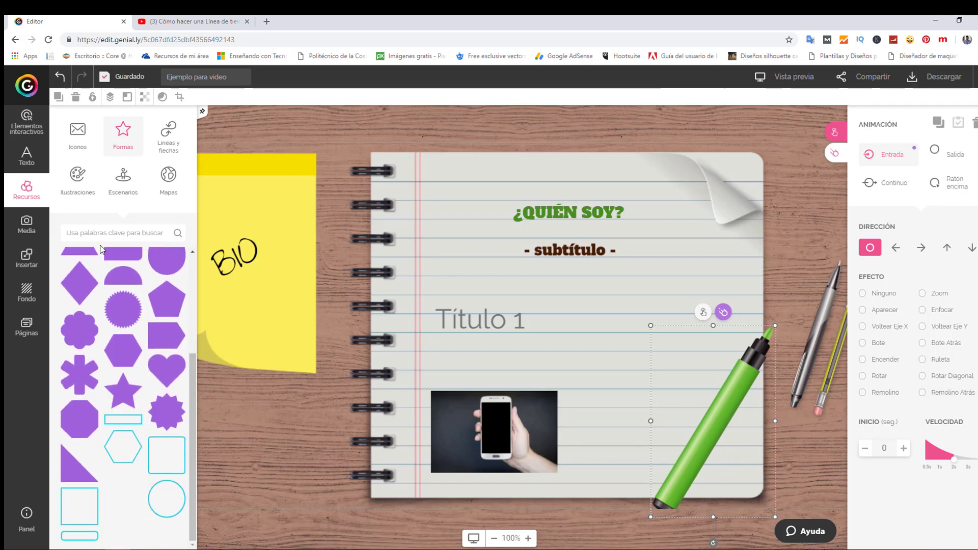
pyautogui.click(13, 226)
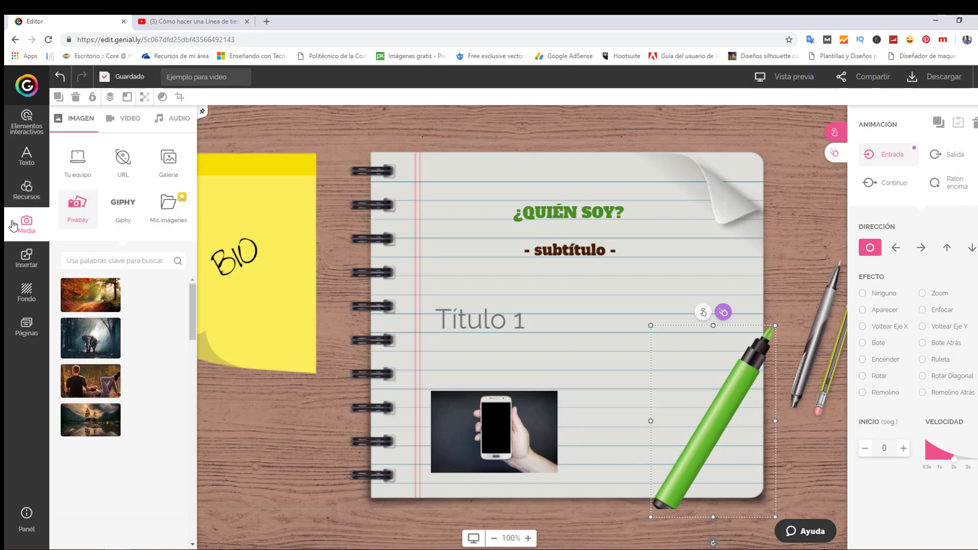
# Step: Browse the Giphy, Galería, Tu equipo upload and Pixabay image sources in Media > Imagen
pyautogui.click(124, 208)
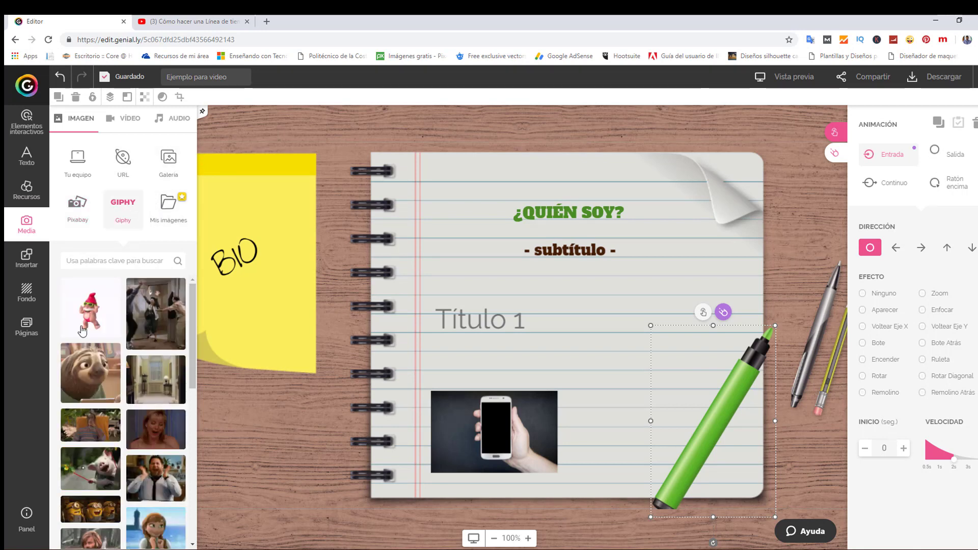
pyautogui.scroll(-1, 82, 332)
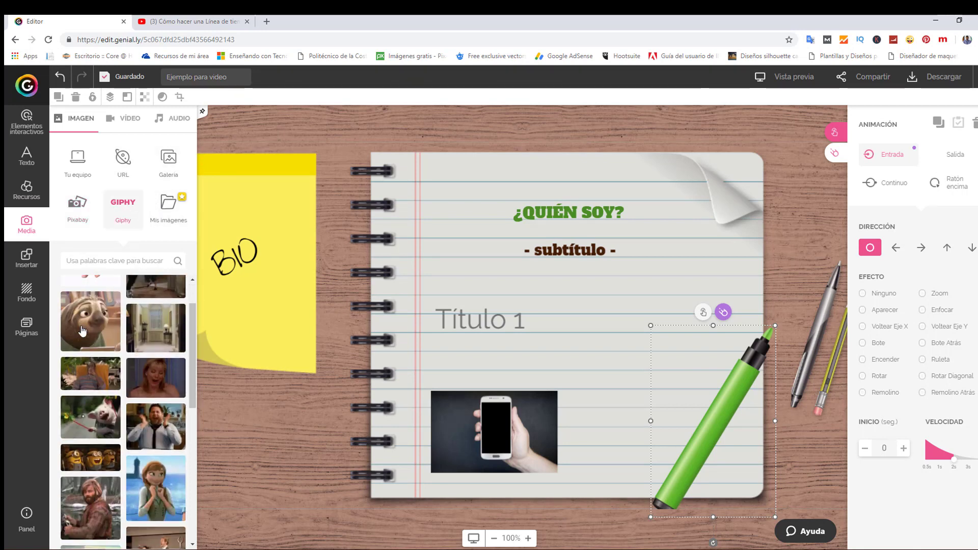
pyautogui.click(164, 168)
pyautogui.scroll(-3, 127, 329)
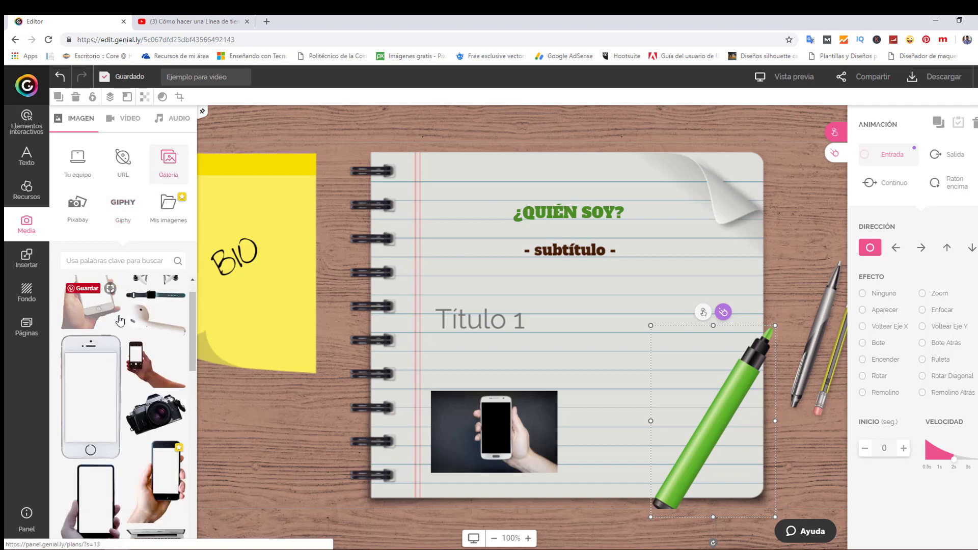
pyautogui.scroll(-3, 145, 331)
pyautogui.scroll(-3, 146, 331)
pyautogui.scroll(-1, 145, 331)
pyautogui.scroll(-1, 145, 332)
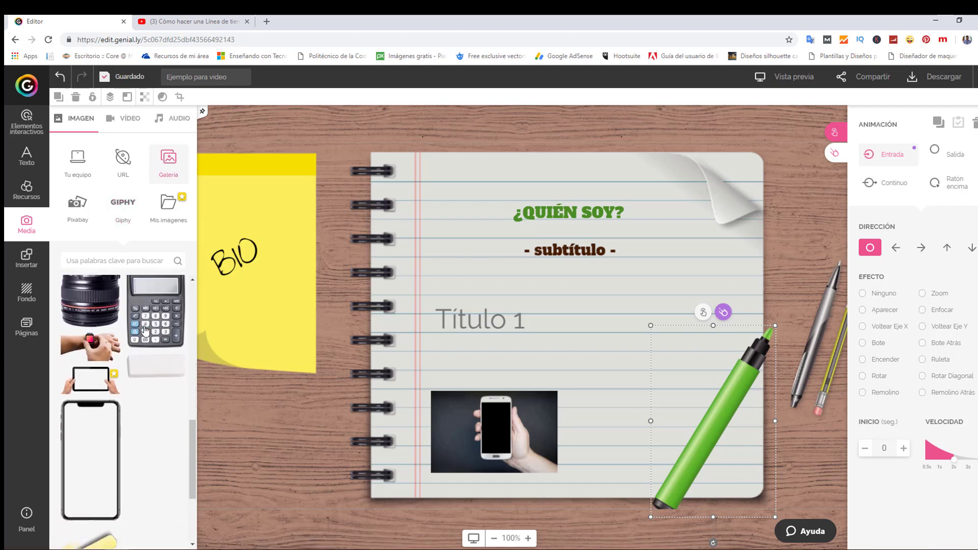
pyautogui.scroll(-1, 144, 328)
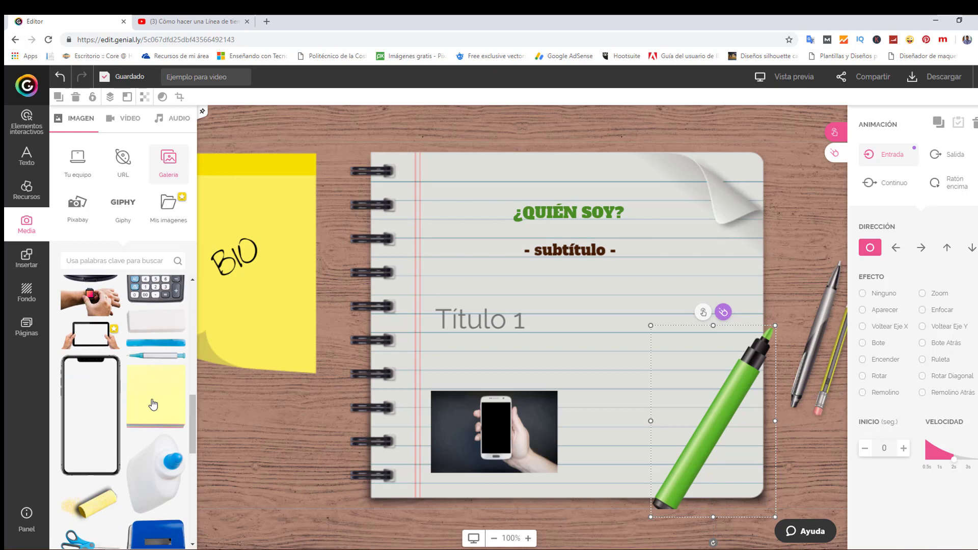
pyautogui.scroll(-3, 158, 383)
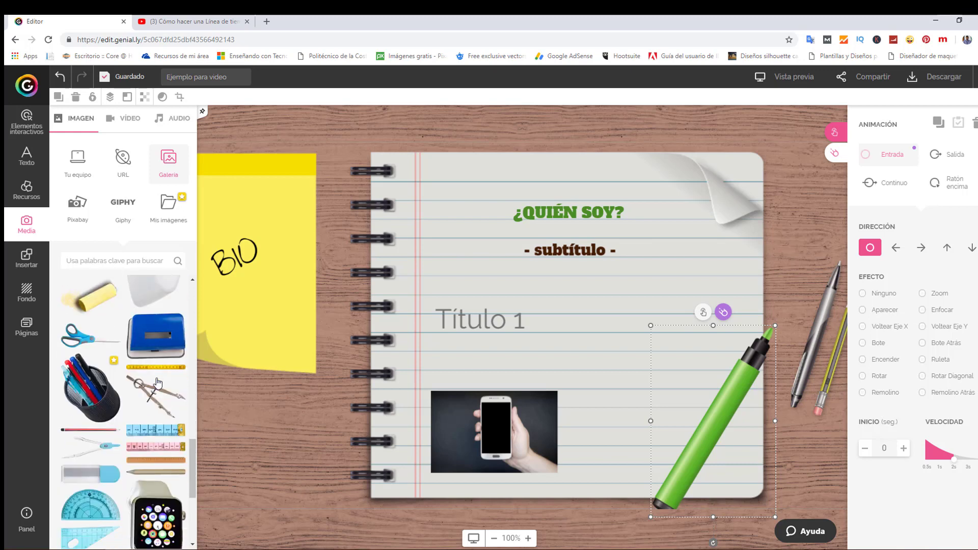
pyautogui.click(69, 161)
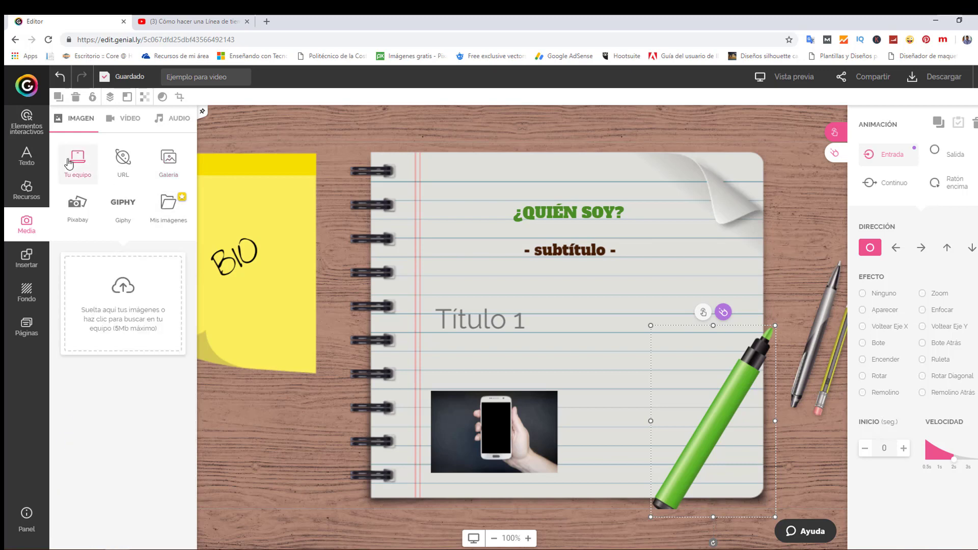
pyautogui.click(79, 209)
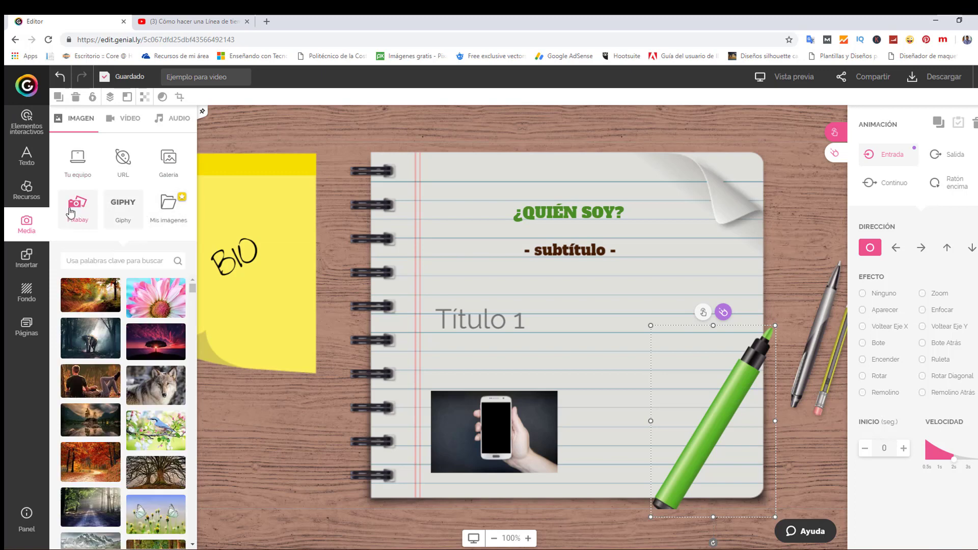
pyautogui.click(24, 266)
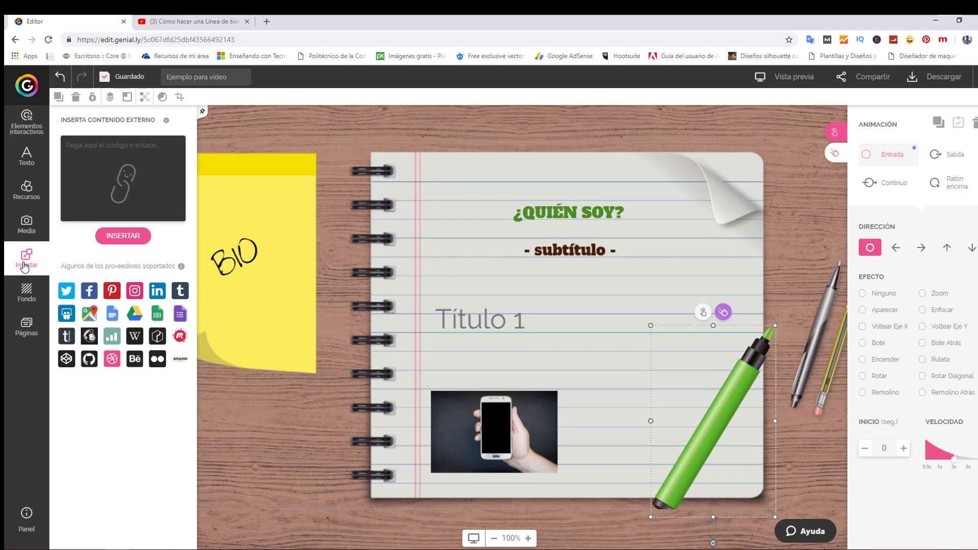
# Step: Browse the Fondo backgrounds and scroll through the interactive Botones grid
pyautogui.click(28, 298)
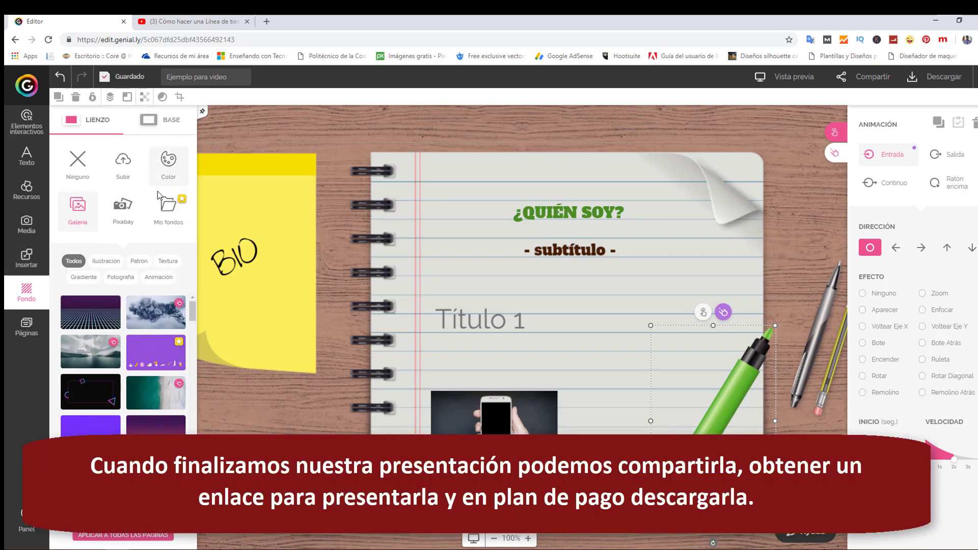
pyautogui.click(26, 123)
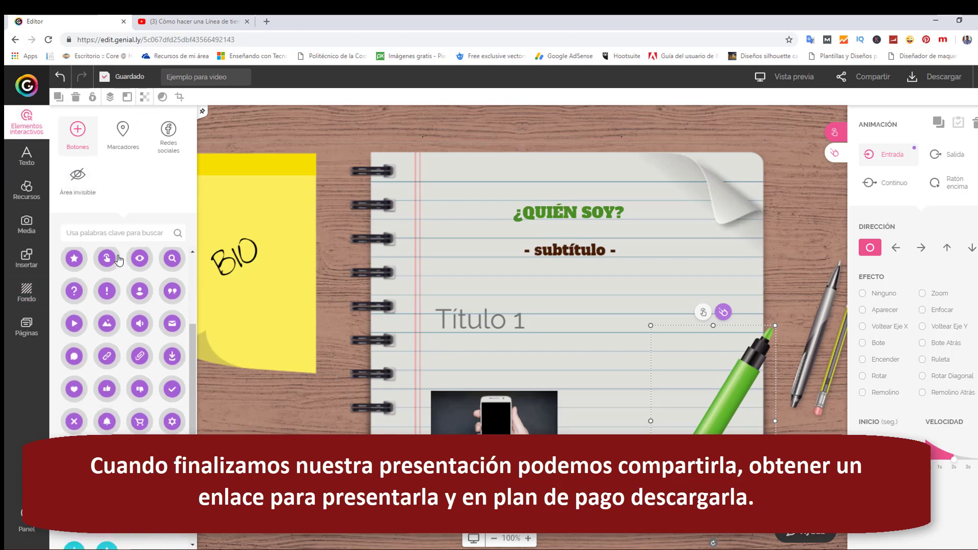
pyautogui.scroll(-5, 118, 261)
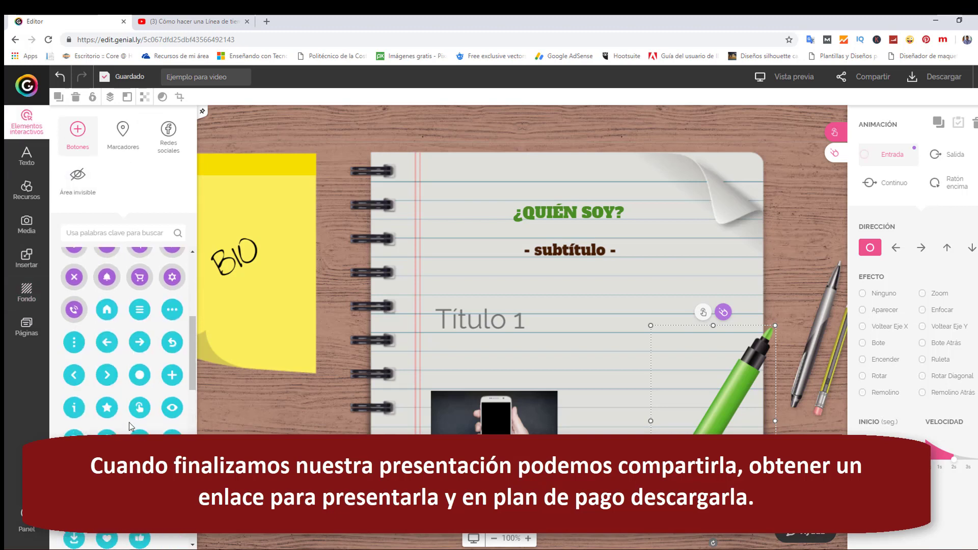
pyautogui.scroll(-2, 140, 386)
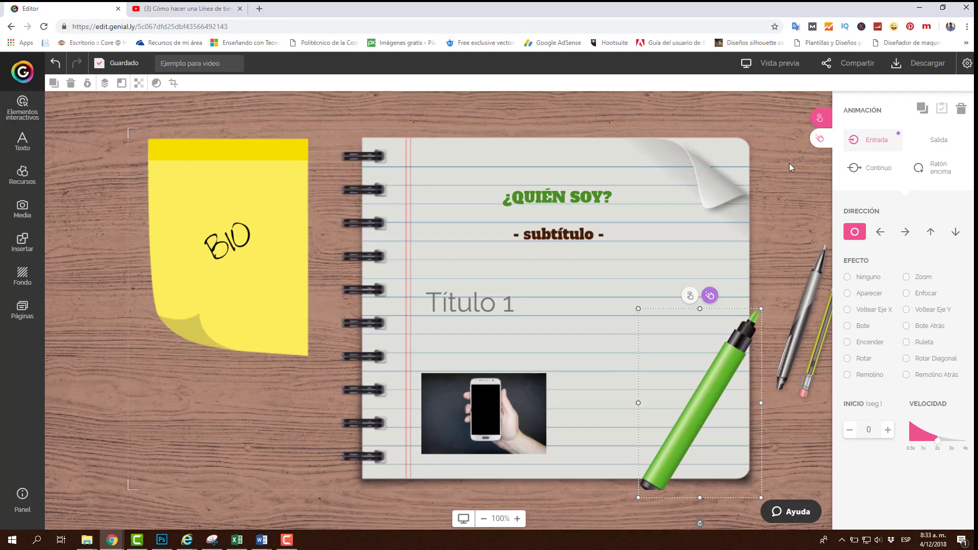
# Step: Review the share dialog's Enlace, Insertar, Enviar and Redes Sociales tabs
pyautogui.click(845, 63)
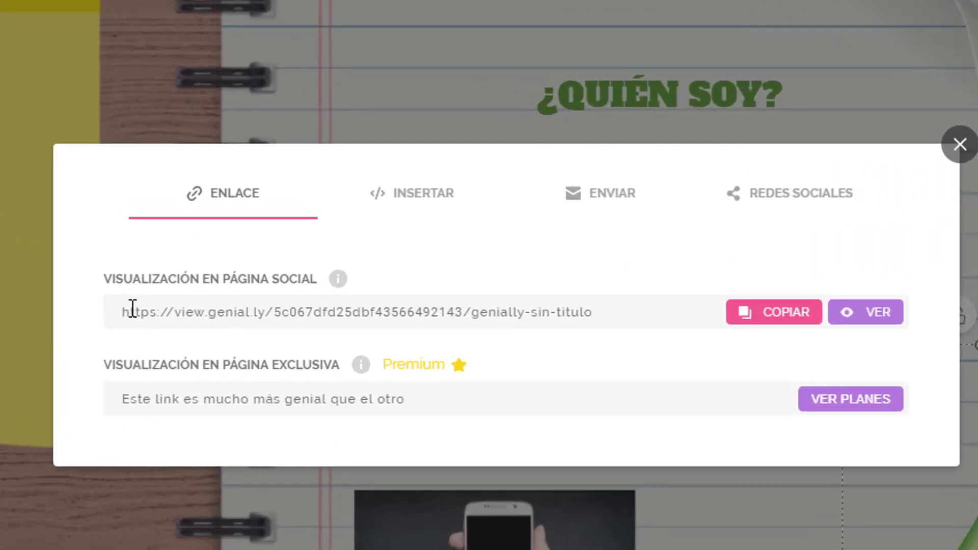
pyautogui.moveTo(133, 308); pyautogui.dragTo(651, 306)
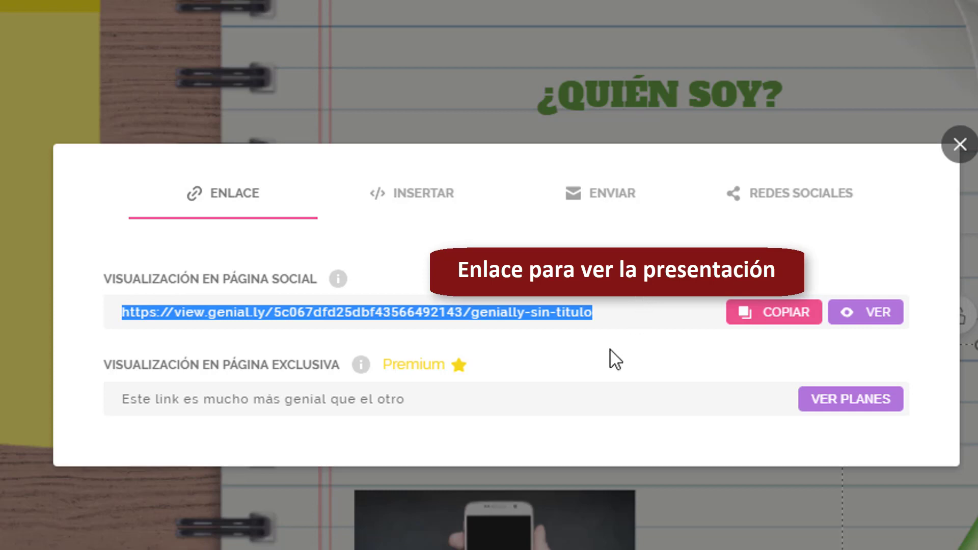
pyautogui.click(415, 194)
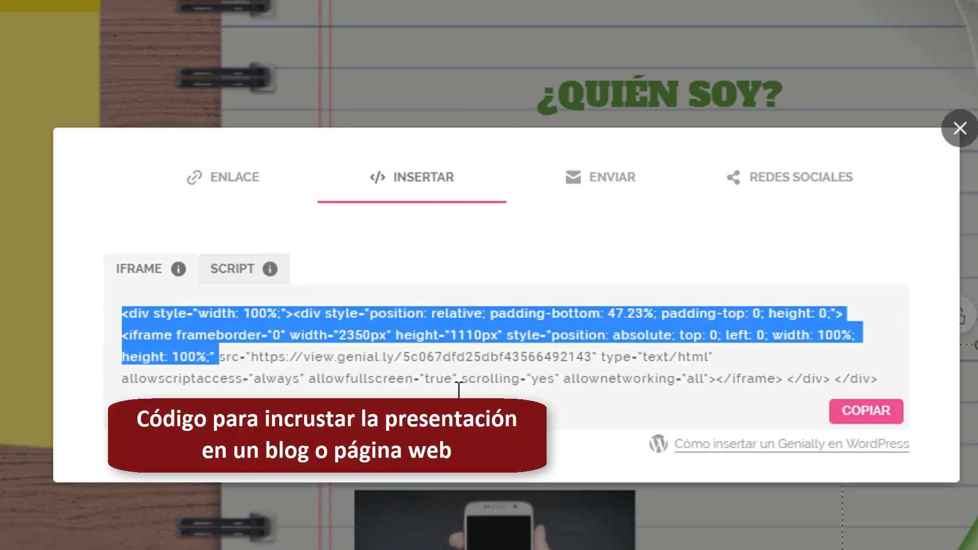
pyautogui.moveTo(127, 320); pyautogui.dragTo(869, 406)
pyautogui.click(508, 285)
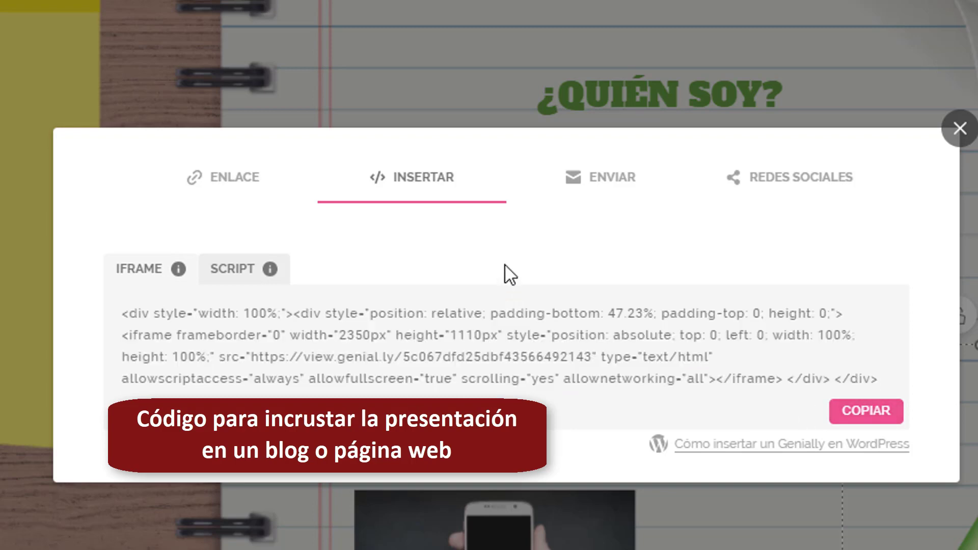
pyautogui.click(613, 186)
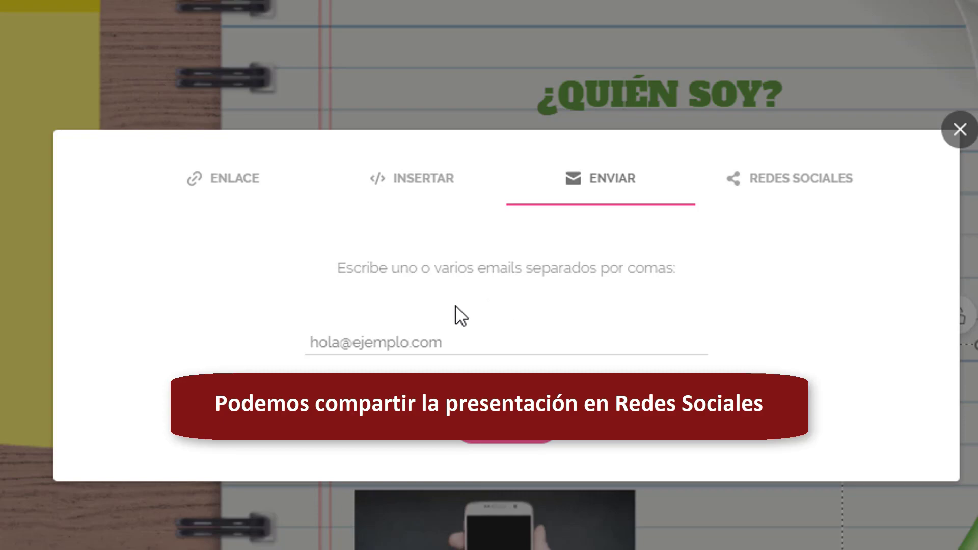
pyautogui.click(787, 176)
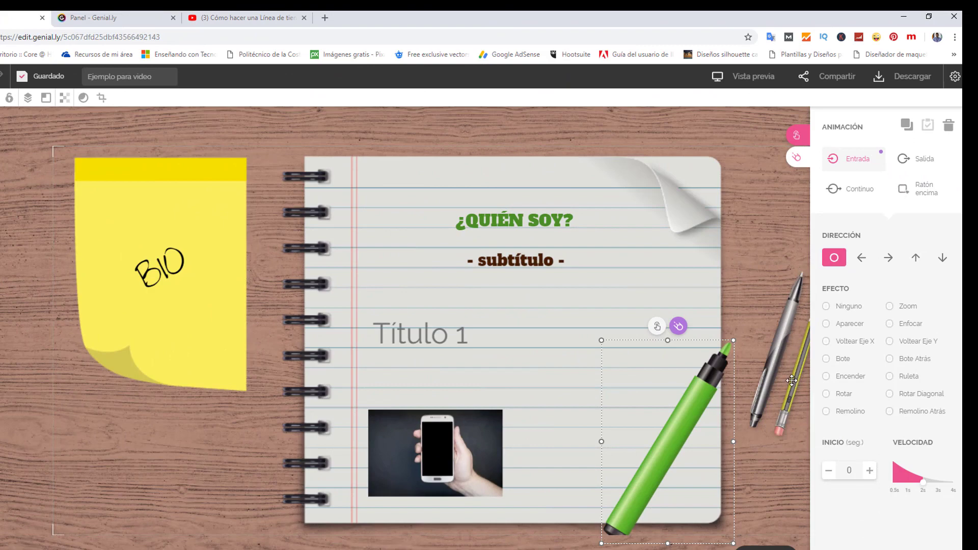
# Step: Reopen Compartir and select the presentation's public view link for copying
pyautogui.click(836, 82)
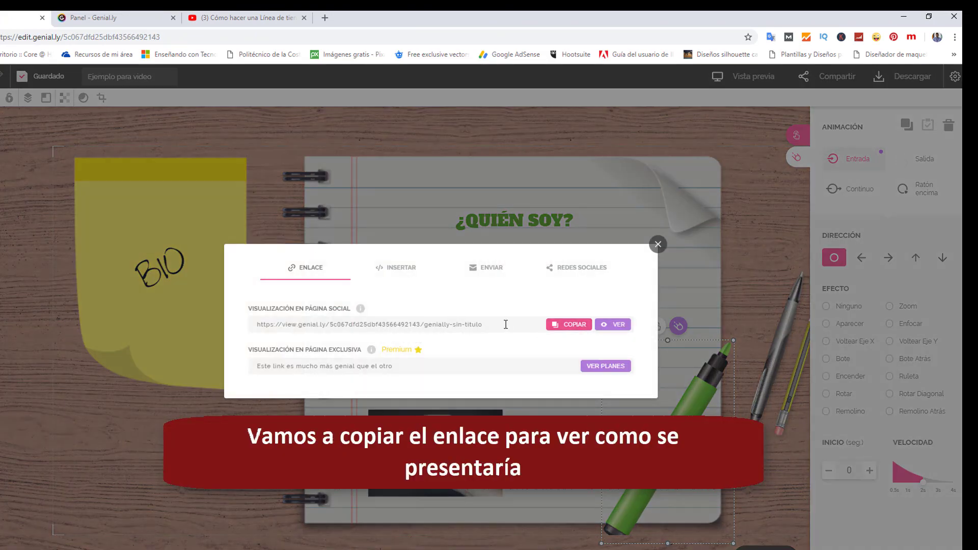
pyautogui.moveTo(506, 324); pyautogui.dragTo(294, 326)
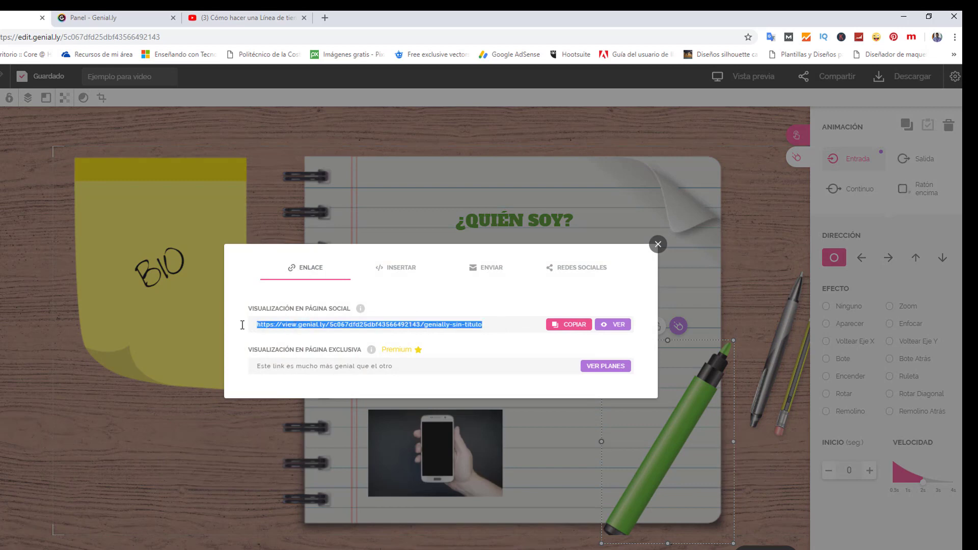
pyautogui.rightClick(296, 325)
# Step: Copy the view link and paste-and-go it in a new Chrome tab to load the published presentation
pyautogui.click(329, 334)
pyautogui.click(325, 18)
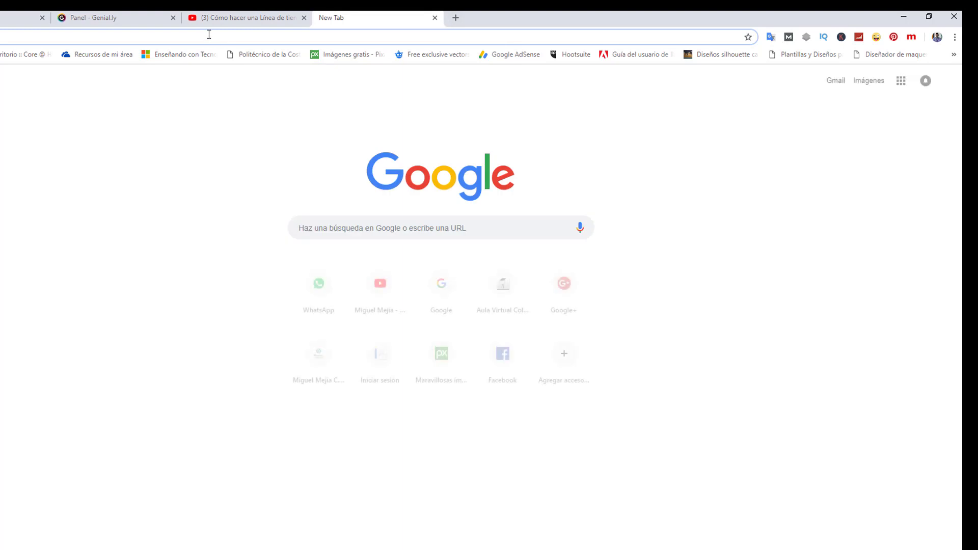
pyautogui.rightClick(209, 35)
pyautogui.click(270, 121)
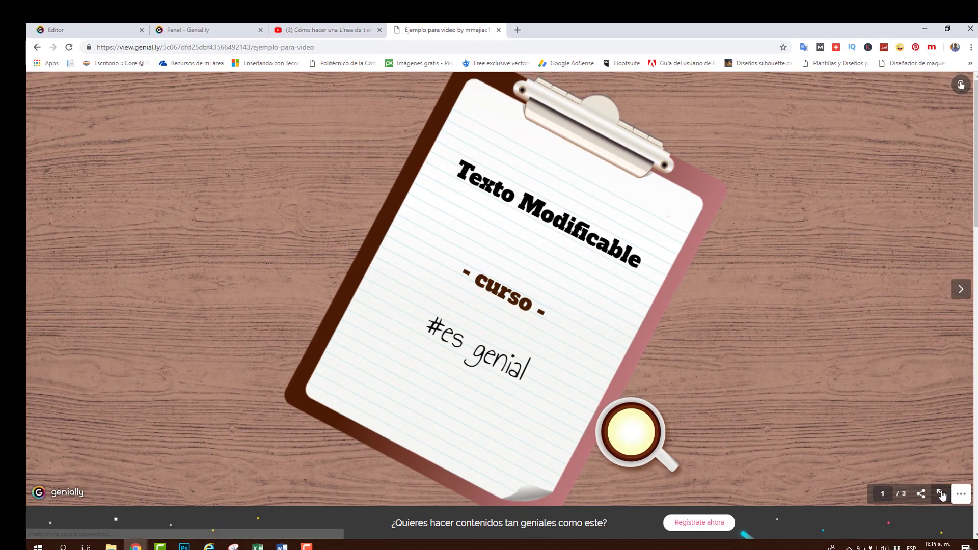
# Step: Show the published presentation full screen and return to the Texto Modificable title slide
pyautogui.click(942, 494)
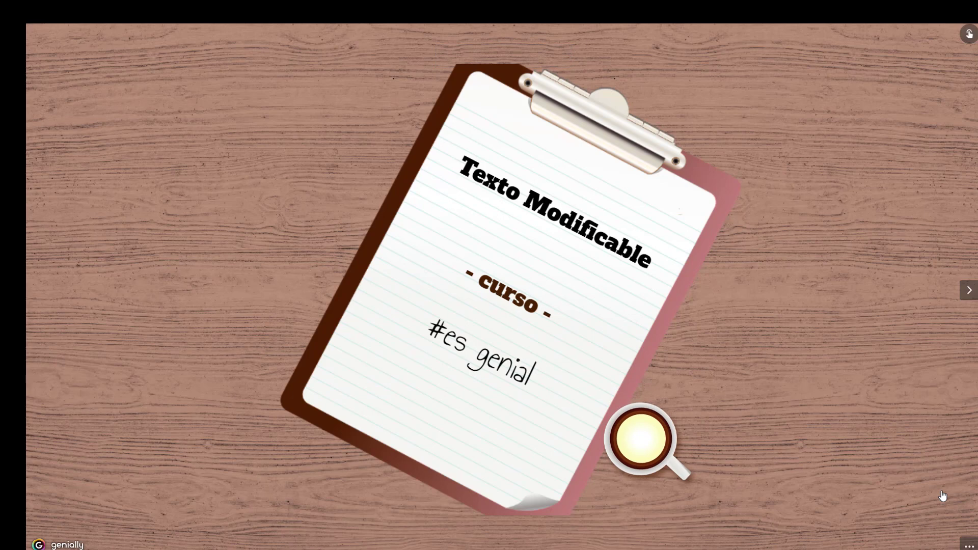
pyautogui.click(965, 291)
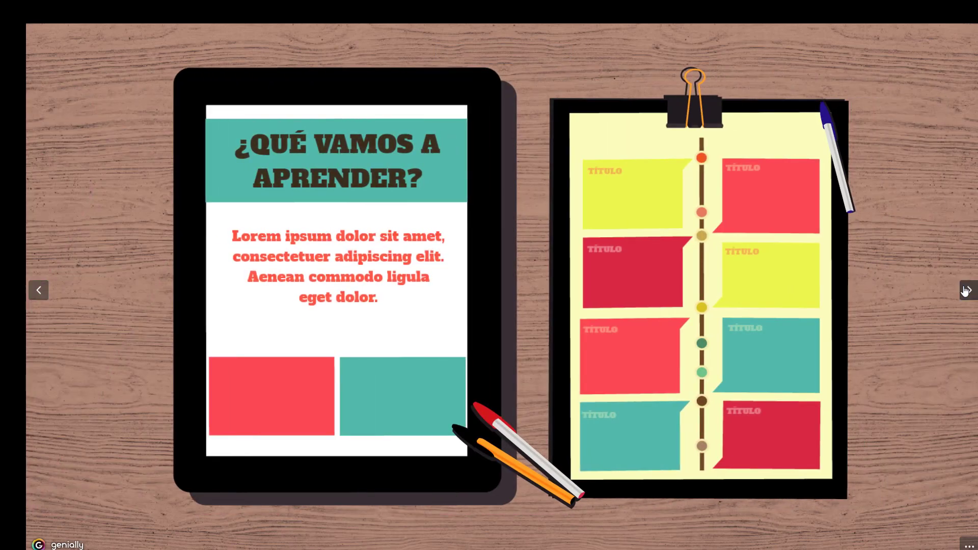
pyautogui.click(33, 296)
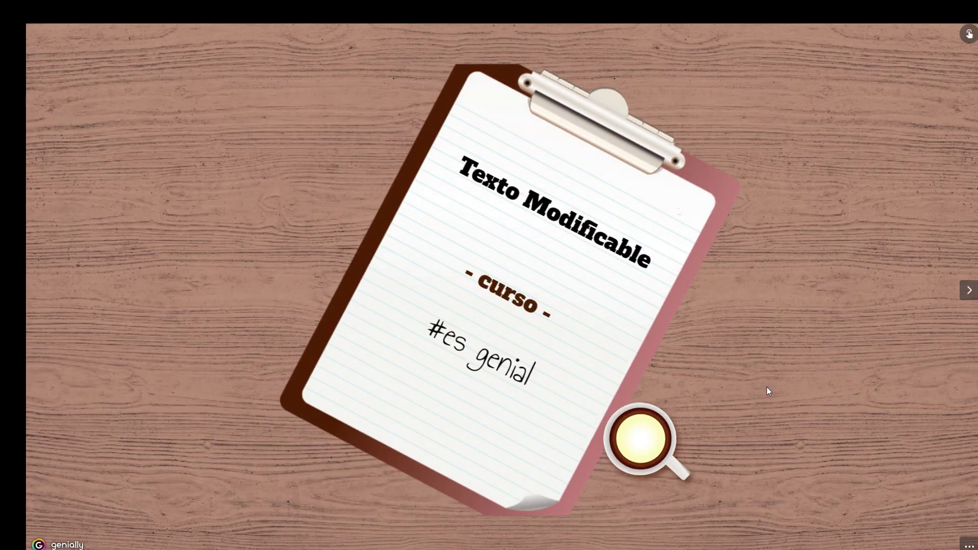
# Step: Play the coffee cup's YouTube video, close it, and advance to the ¿QUIÉN SOY? notebook slide
pyautogui.click(646, 443)
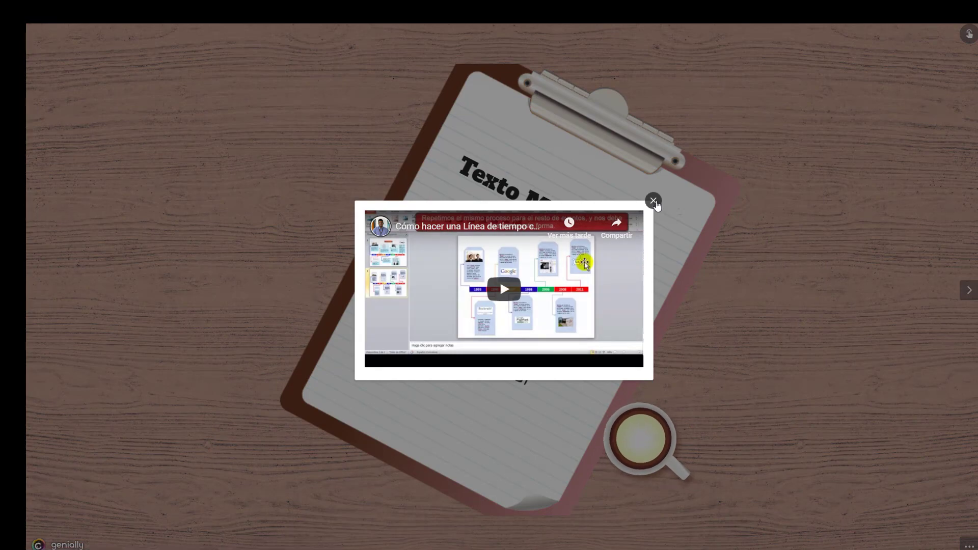
pyautogui.click(654, 201)
pyautogui.click(969, 291)
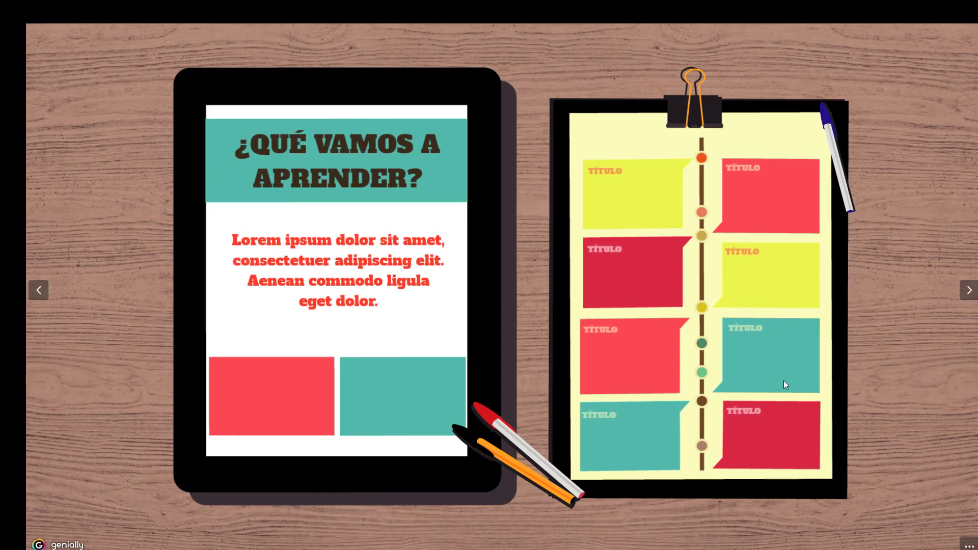
pyautogui.click(968, 291)
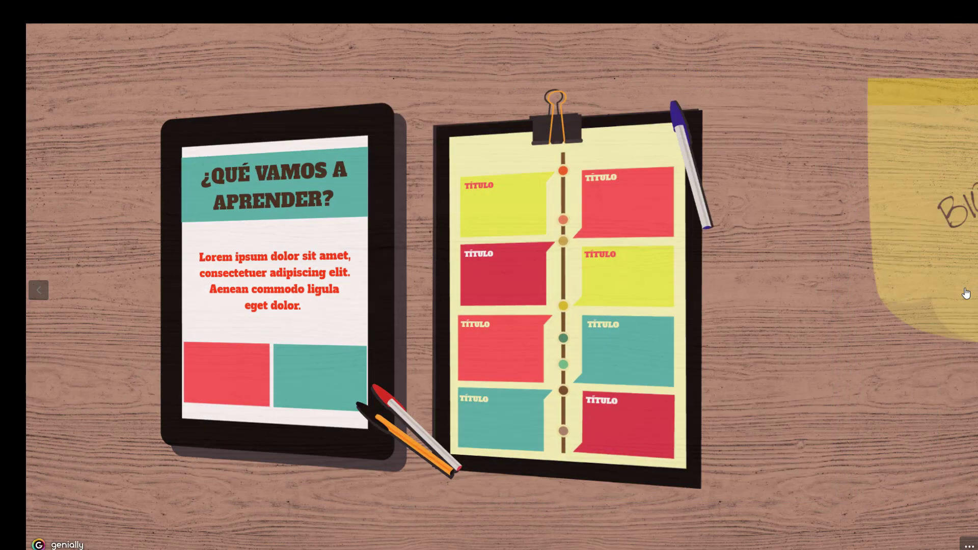